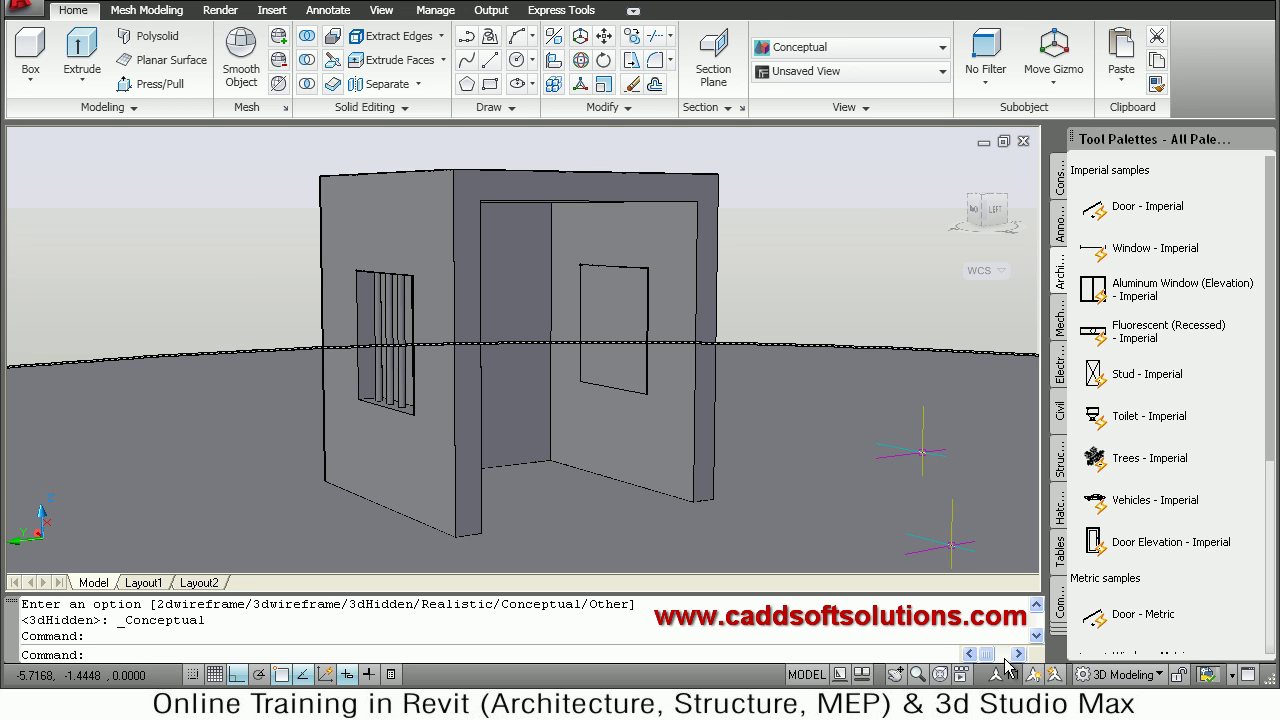
- Apply the Masonry.Unit Masonry.Brick.Modular.Common material to the room solid and turn on the display of materials and textures
left_click(1063, 640)
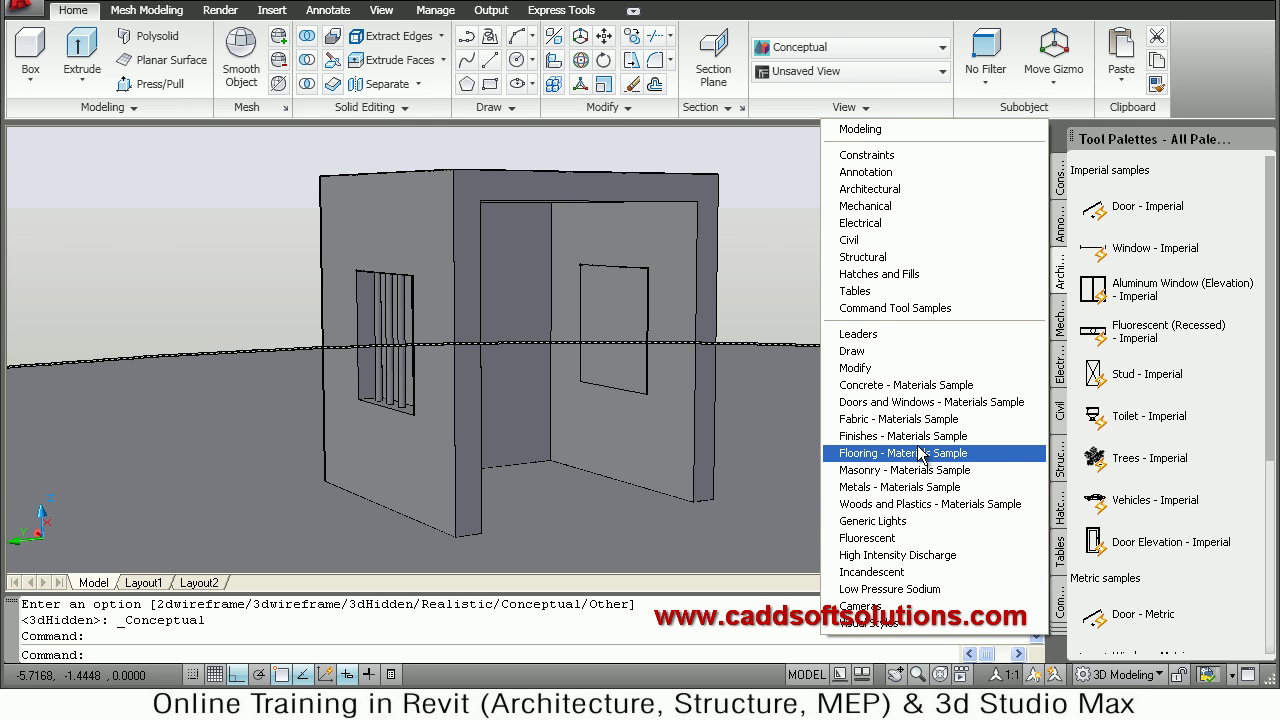
left_click(873, 473)
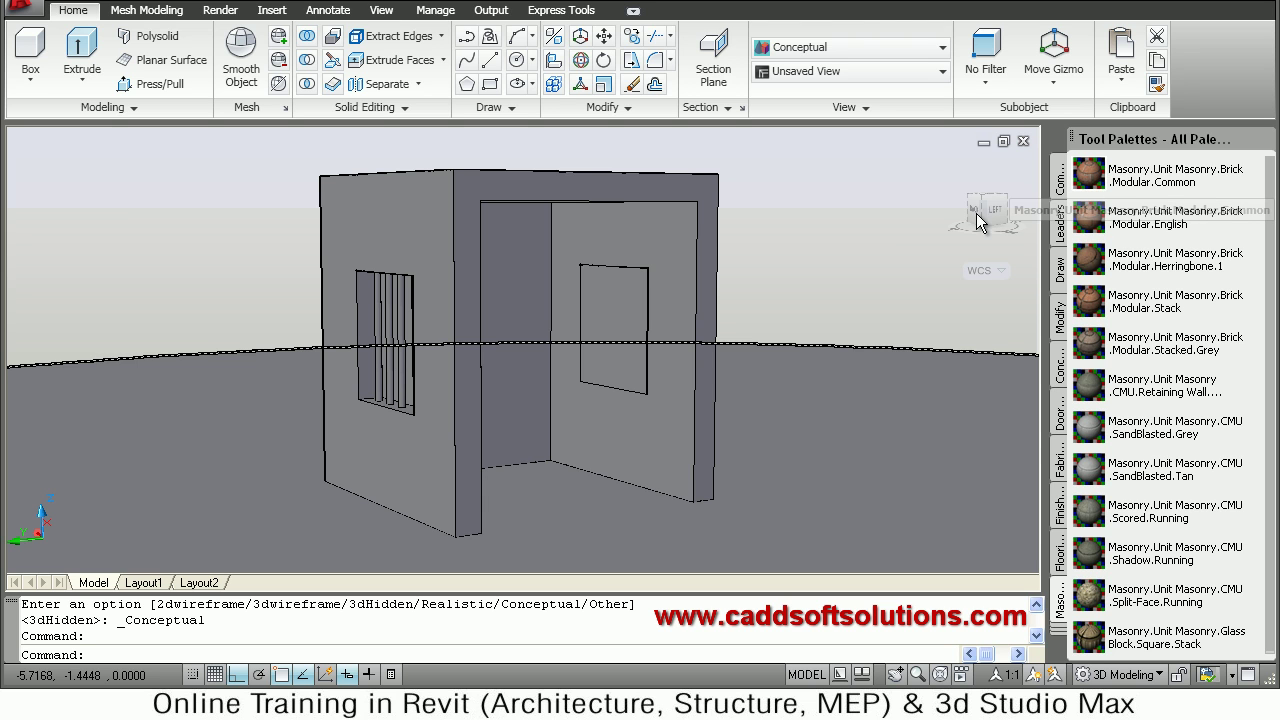
left_click(709, 295)
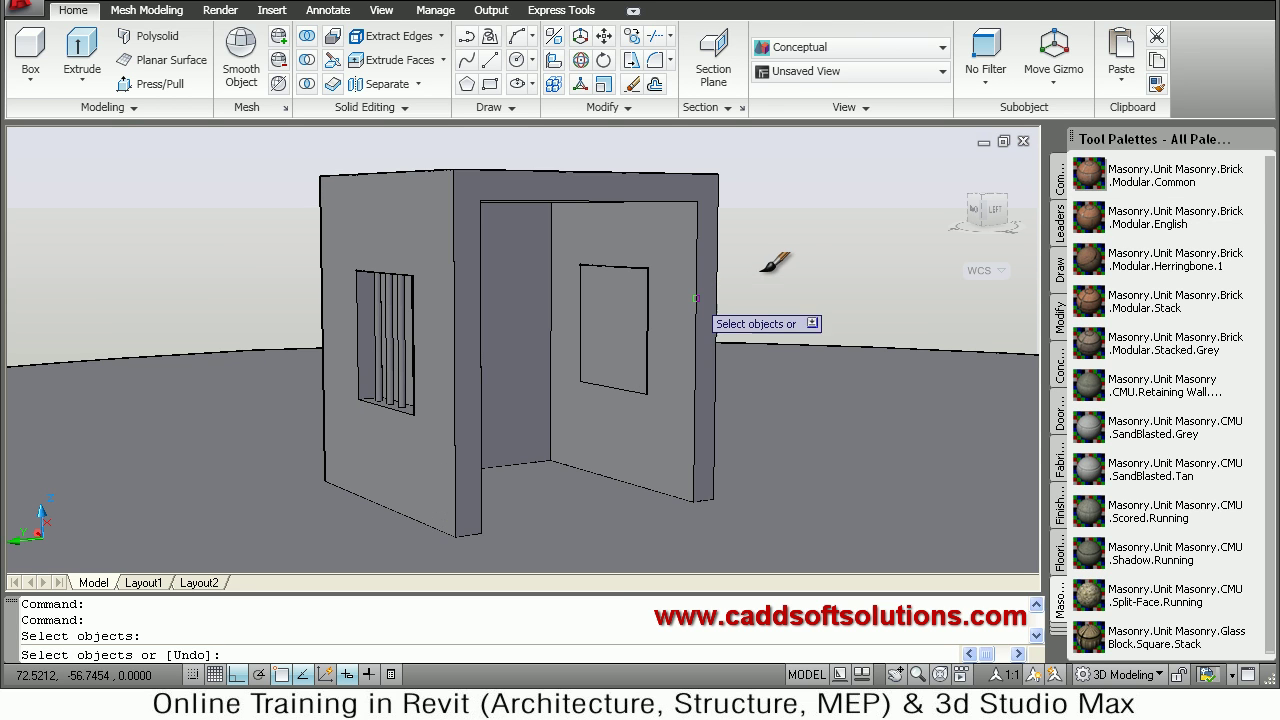
key("Return")
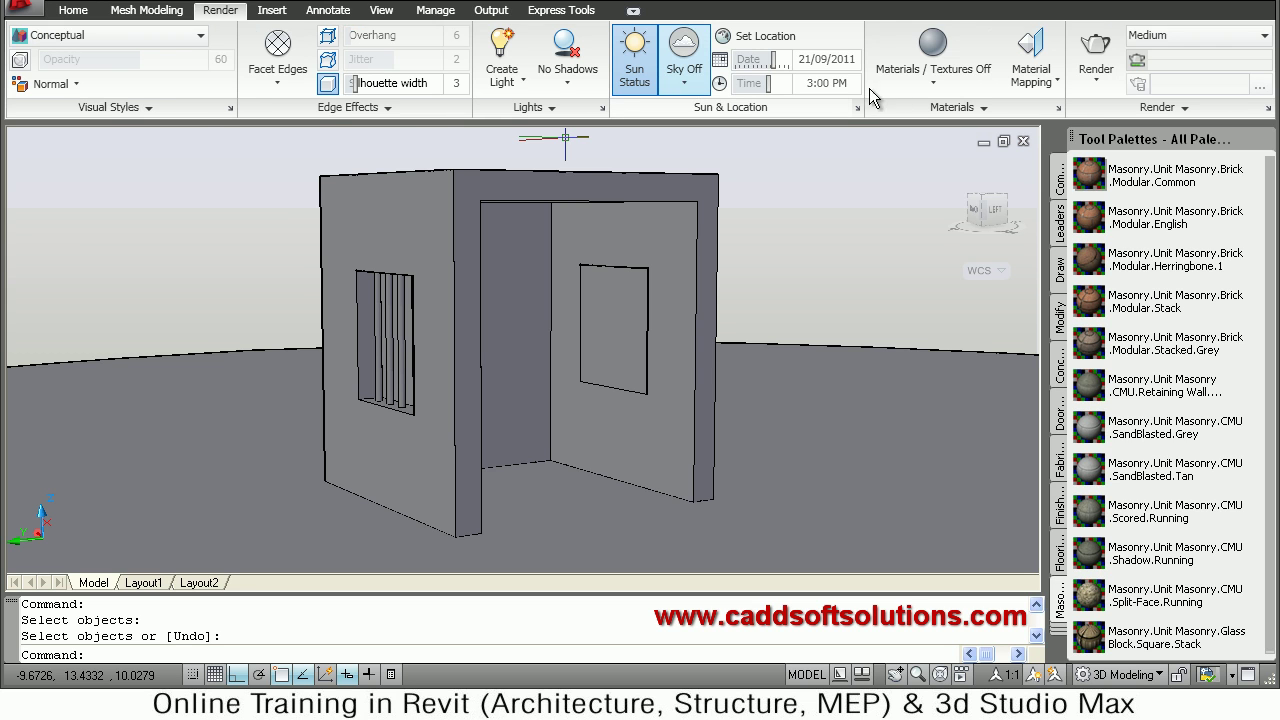
left_click(931, 88)
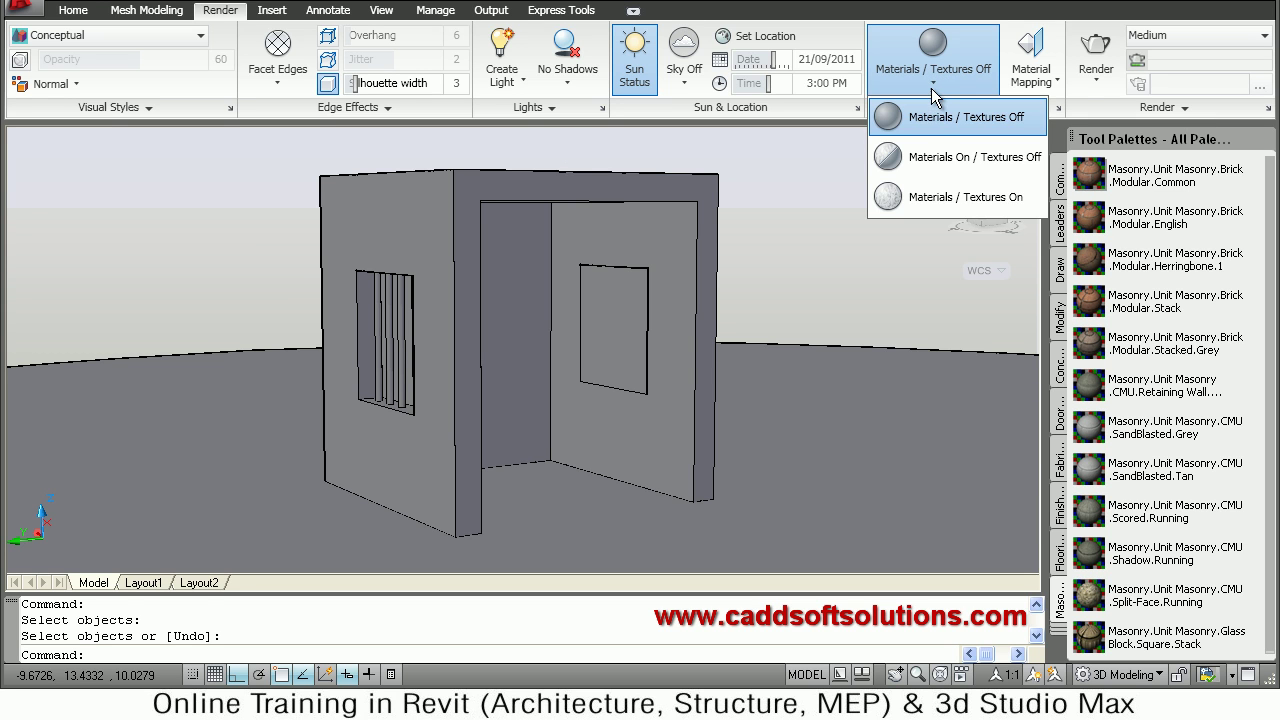
left_click(948, 197)
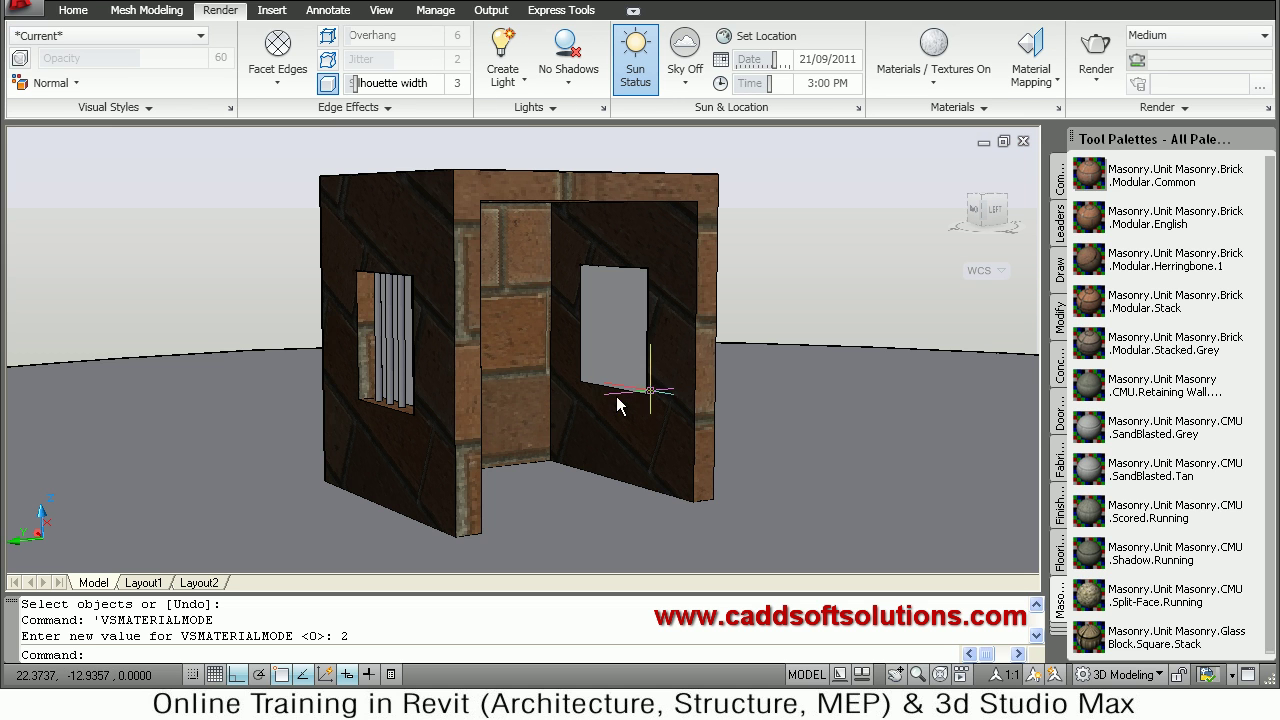
- Measure the height of the room's outer front edge from the roof corner to the ground
mouse_move(606, 395)
middle_mouse_down("shift")
mouse_move(543, 391)
mouse_move(621, 386)
mouse_move(545, 375)
middle_mouse_up("shift")
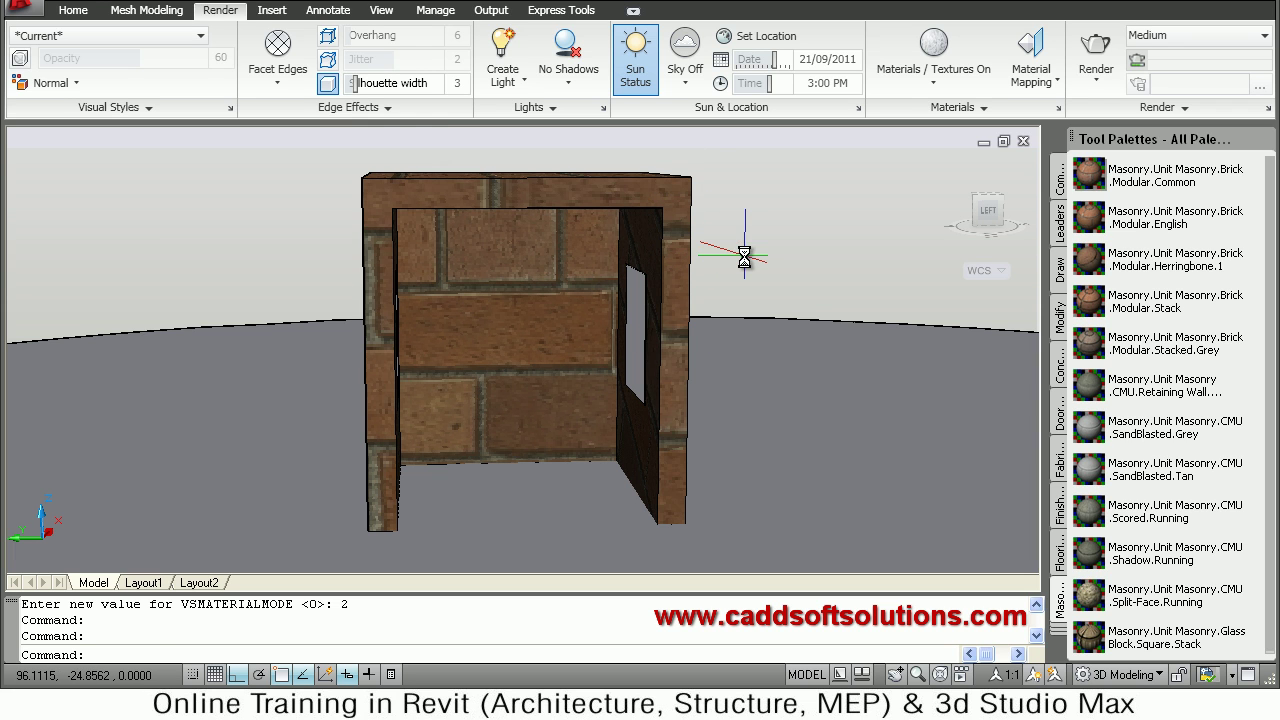
key("Return")
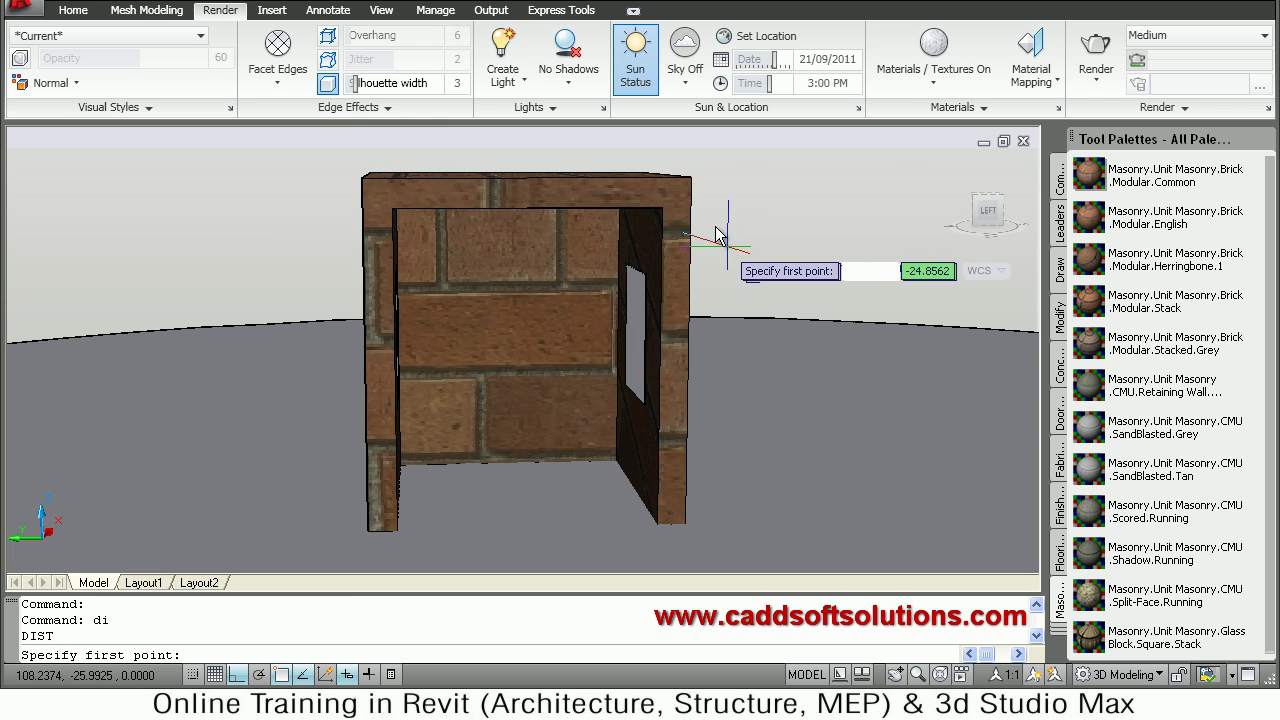
left_click(690, 175)
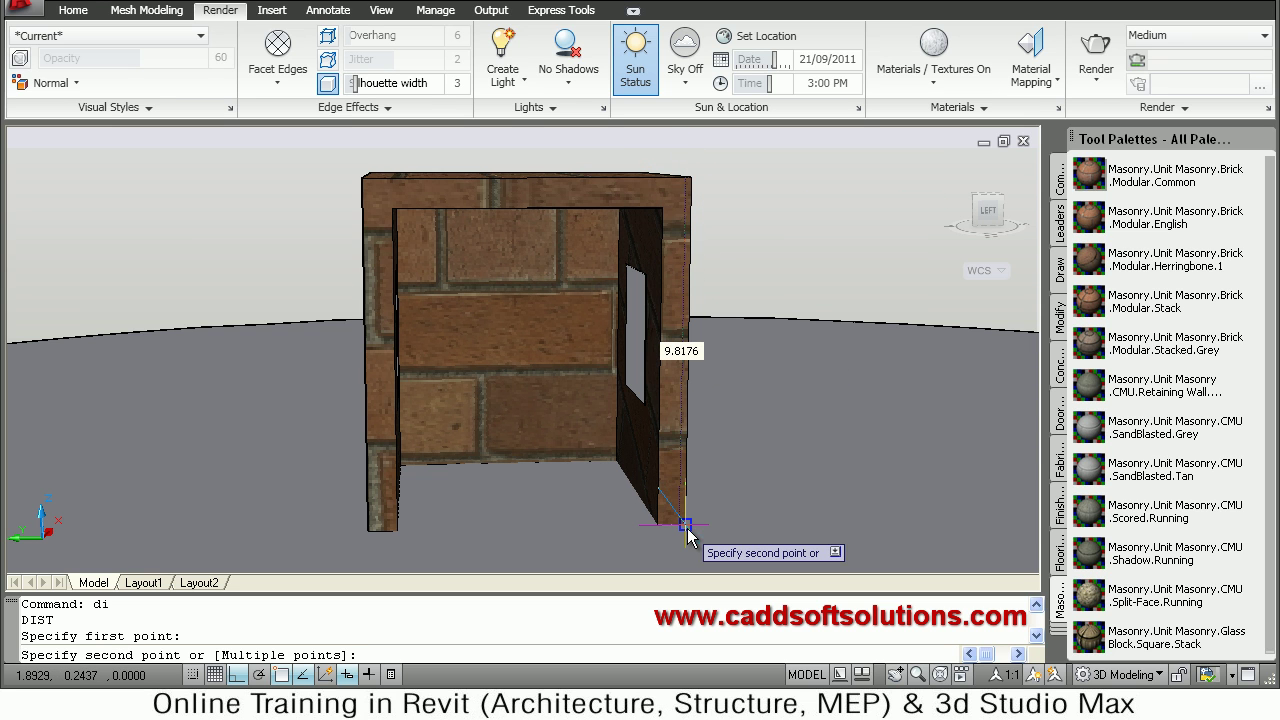
key("Escape")
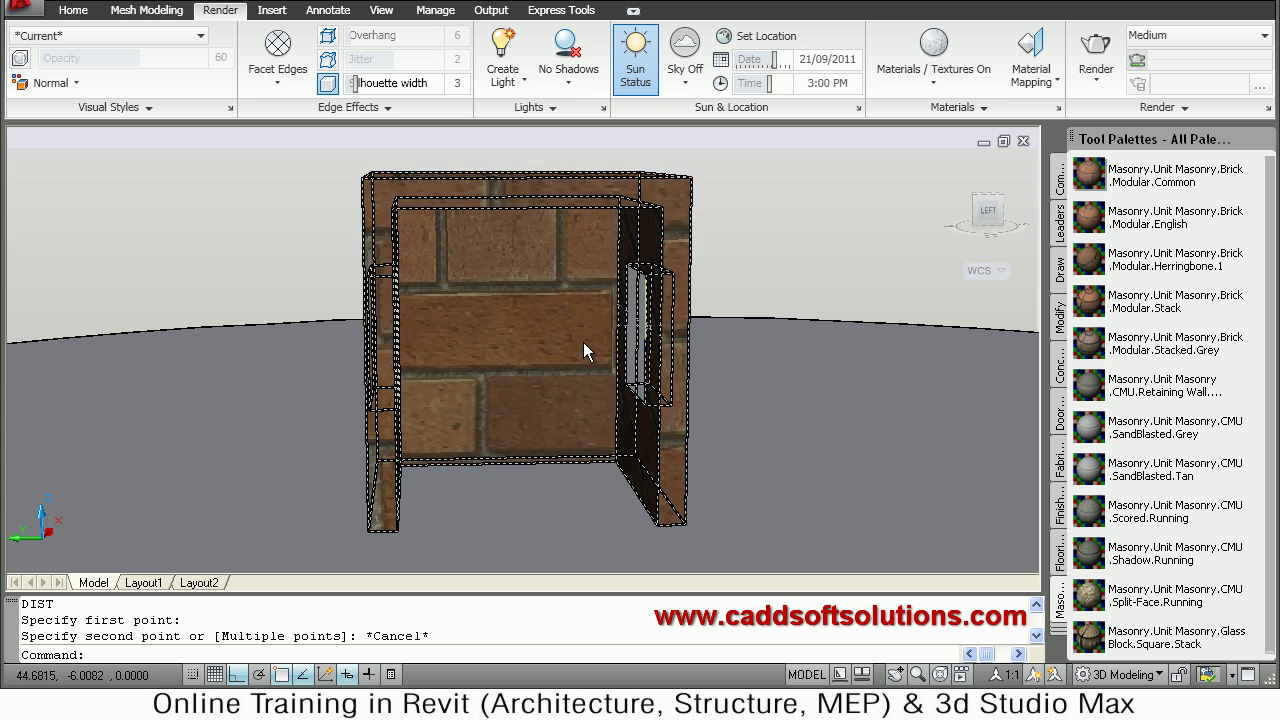
- Start a Box material mapping on the brick-textured room solid
mouse_move(606, 352)
middle_mouse_down("shift")
mouse_move(651, 337)
mouse_move(628, 340)
middle_mouse_up("shift")
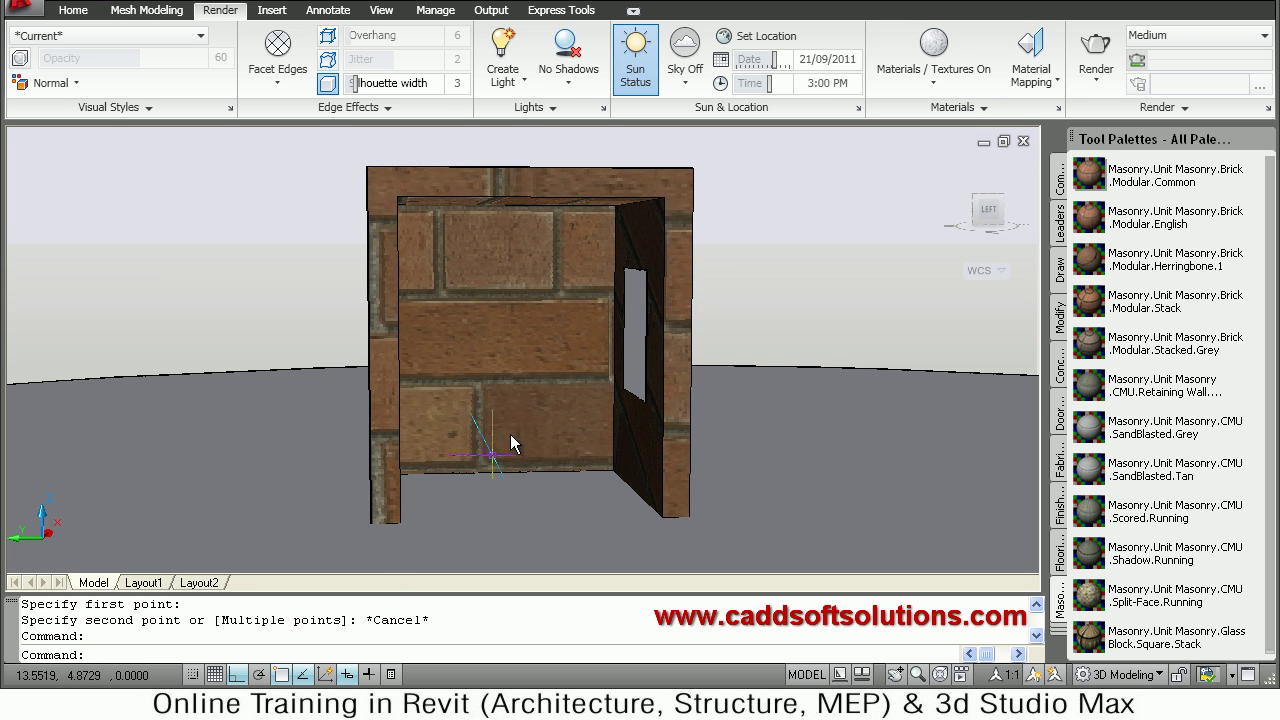
middle_click_drag(506, 415, 590, 418, "shift")
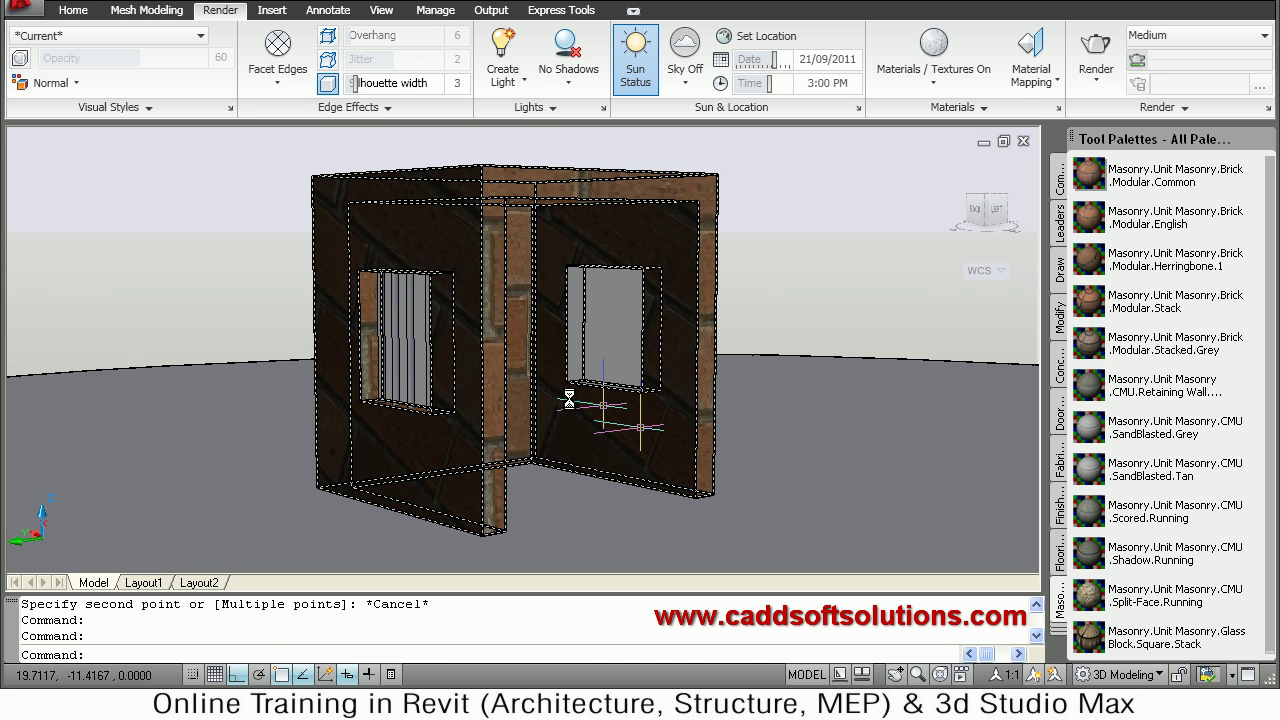
middle_click_drag(658, 420, 487, 432, "shift")
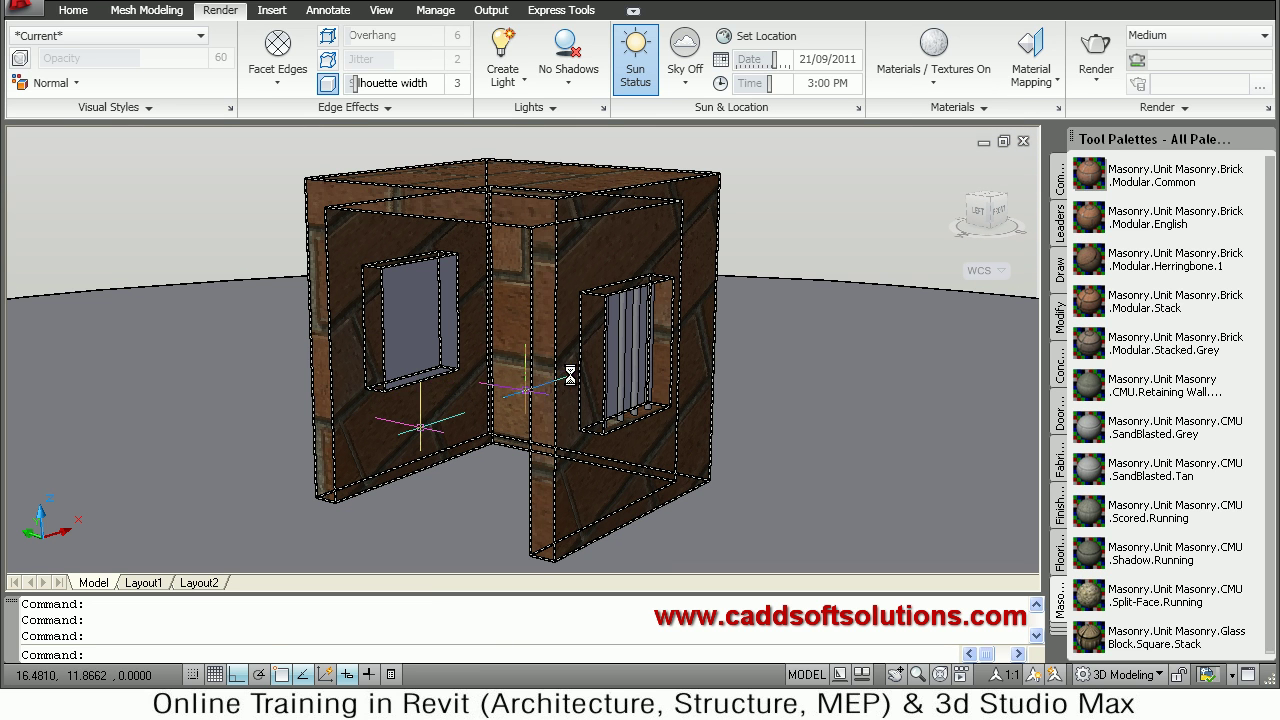
scroll(570, 373, "down", 2)
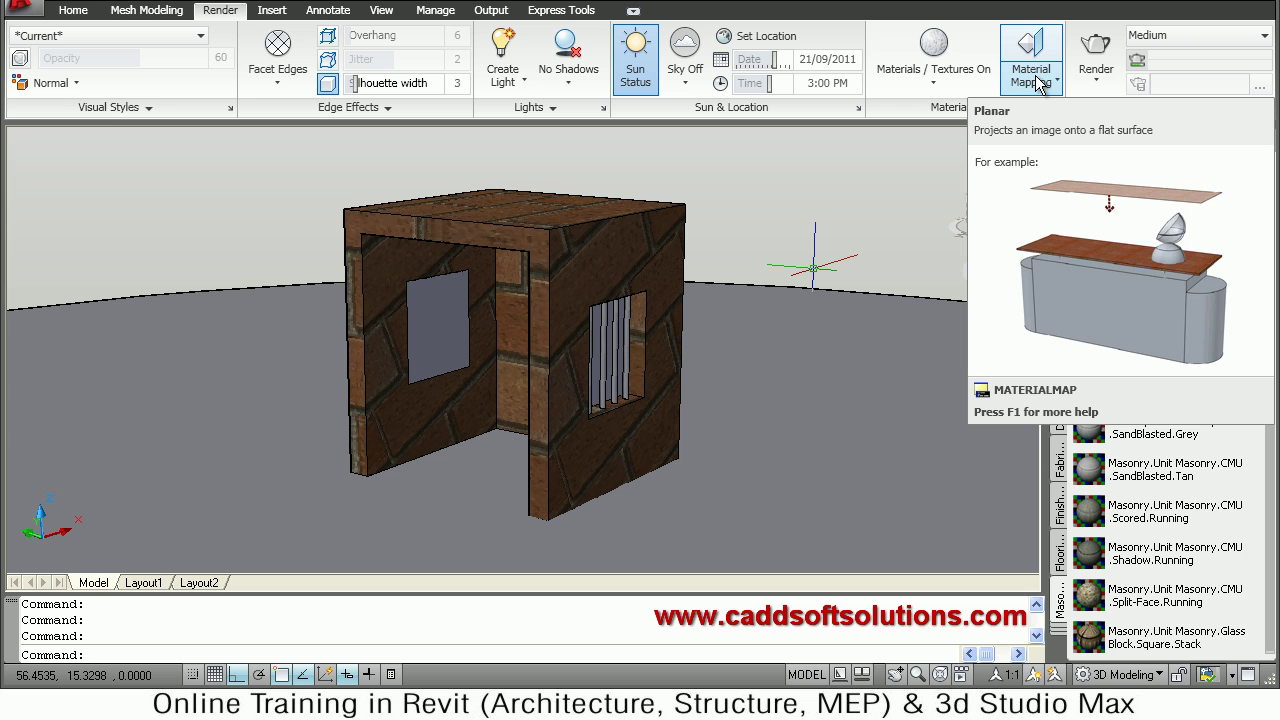
left_click(1057, 80)
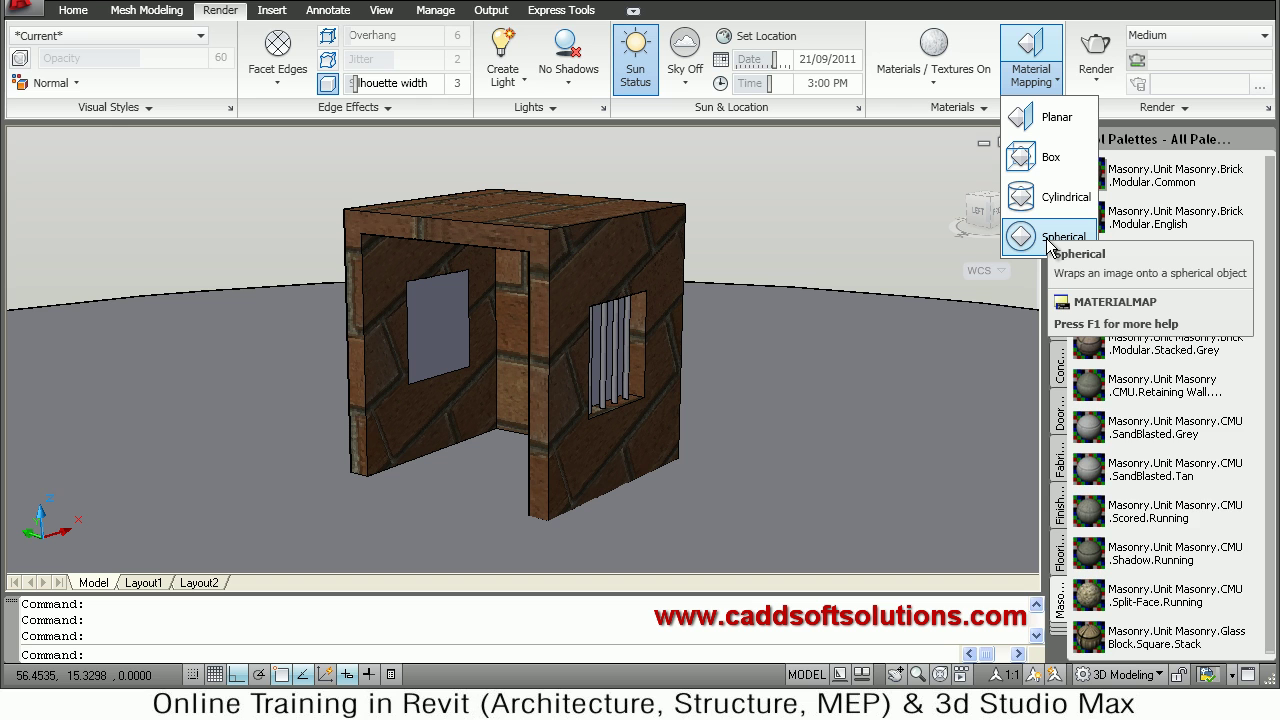
left_click(1052, 152)
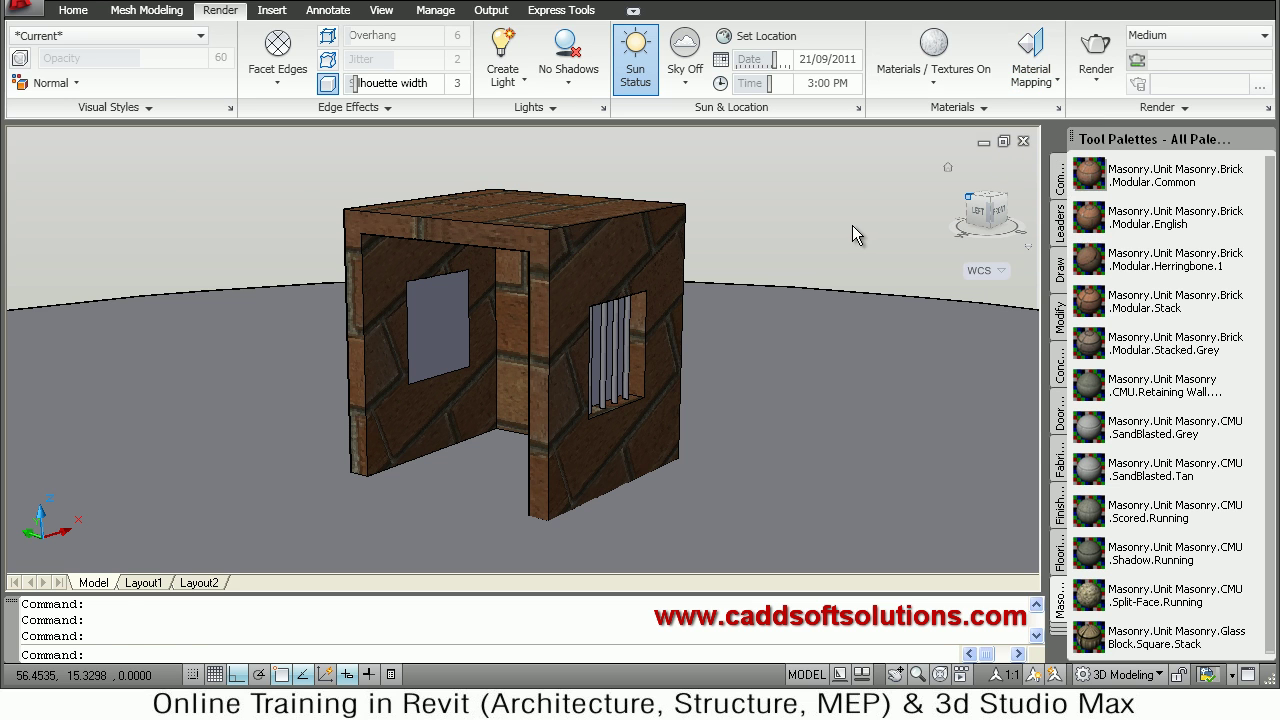
left_click(628, 256)
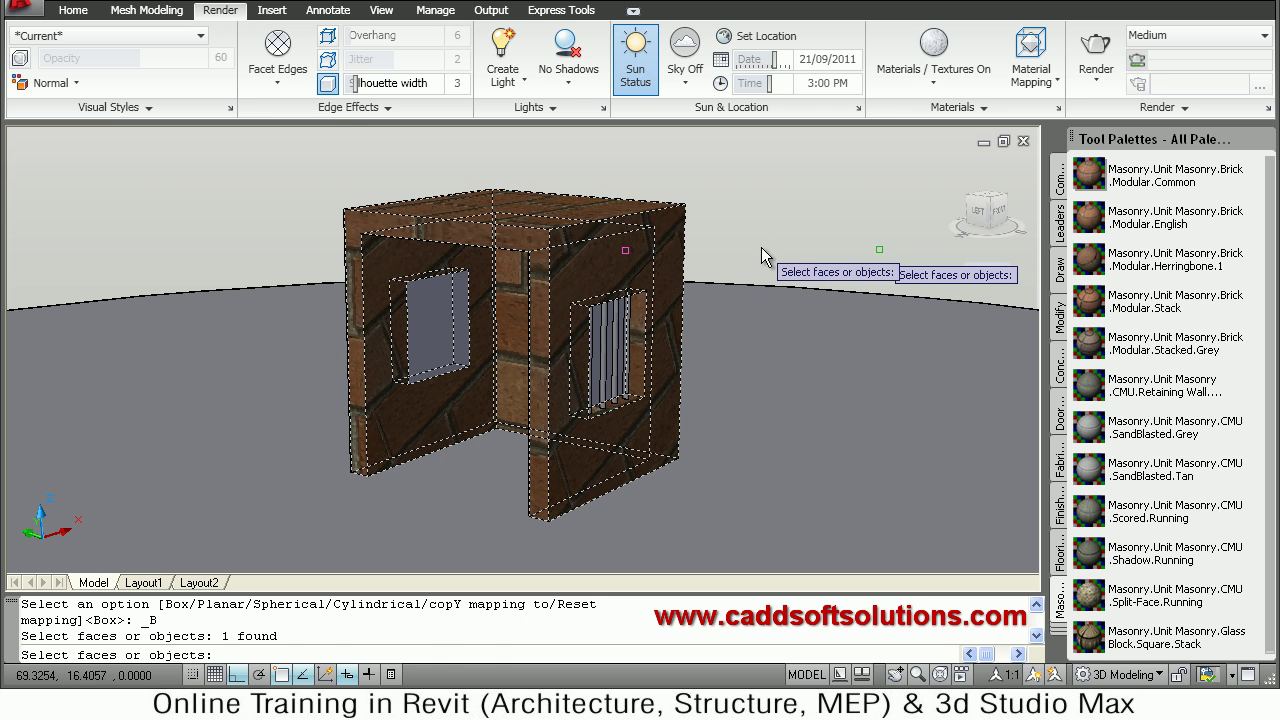
key("Return")
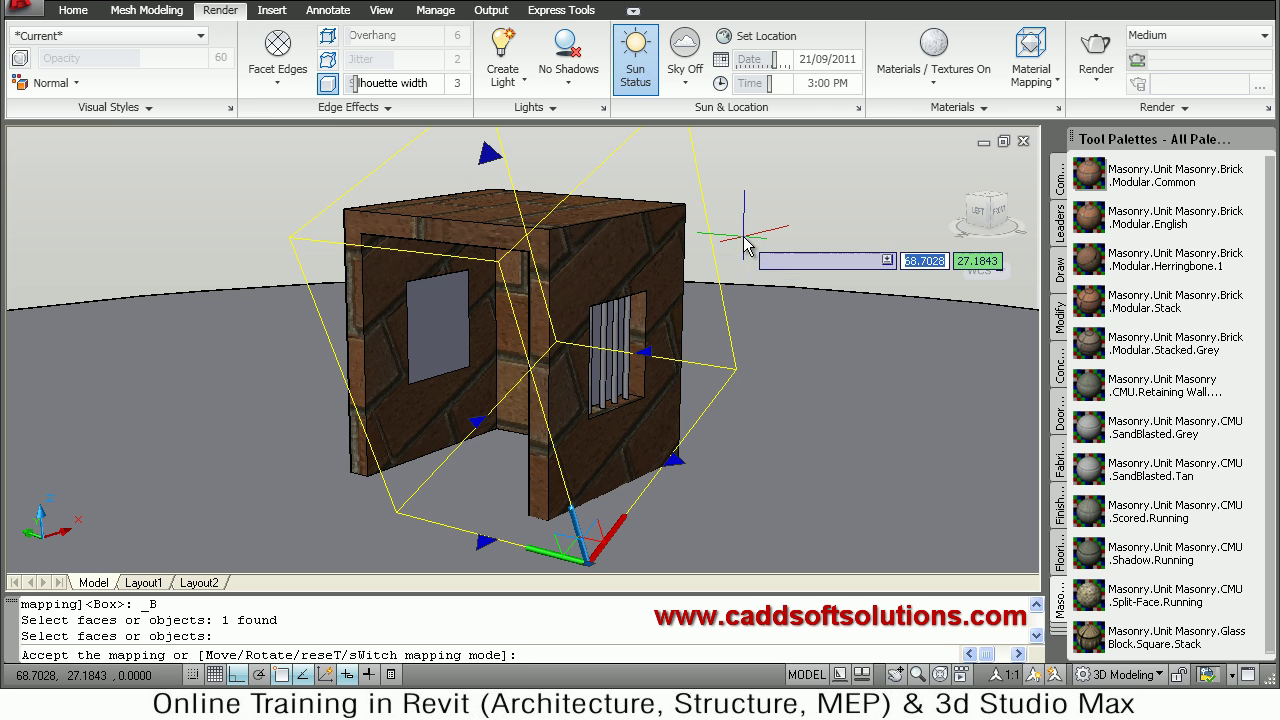
- Rotate the box mapping about its Y axis so the bricks on the side walls run in horizontal courses
scroll(690, 250, "down", 1)
mouse_move(641, 288)
middle_mouse_down("shift")
mouse_move(680, 288)
mouse_move(708, 315)
middle_mouse_up("shift")
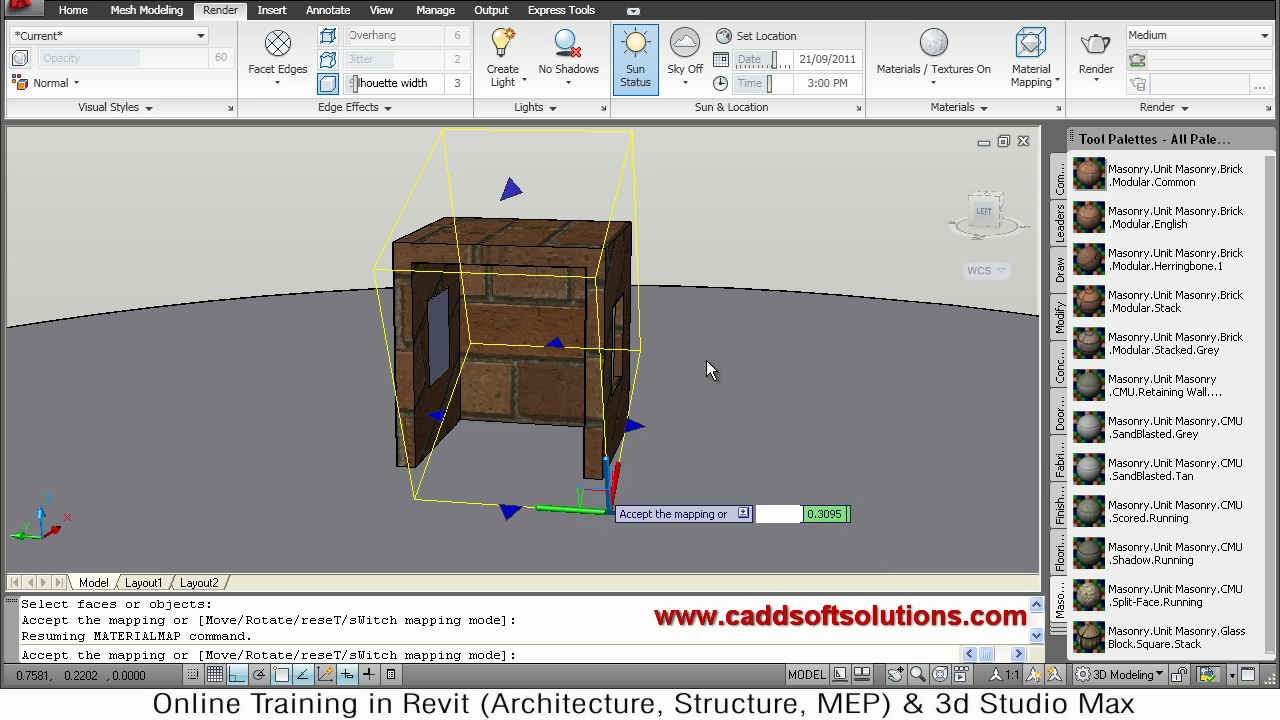
right_click(711, 264)
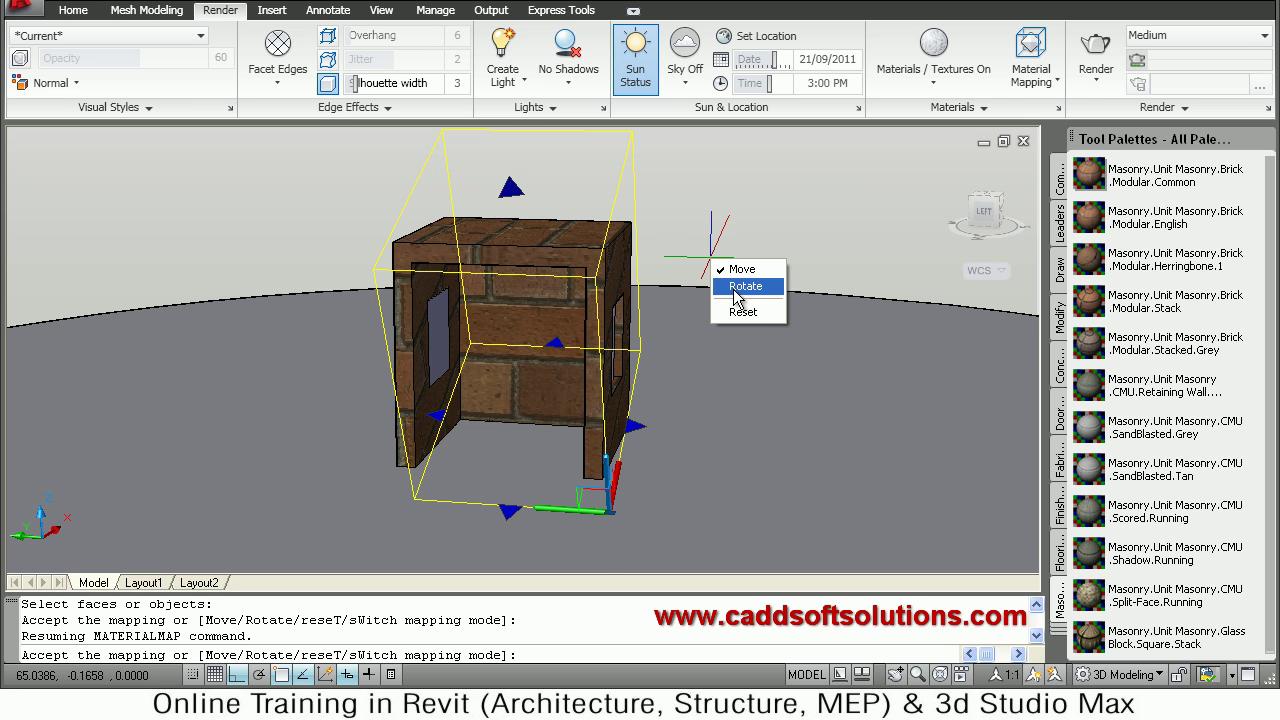
left_click(745, 287)
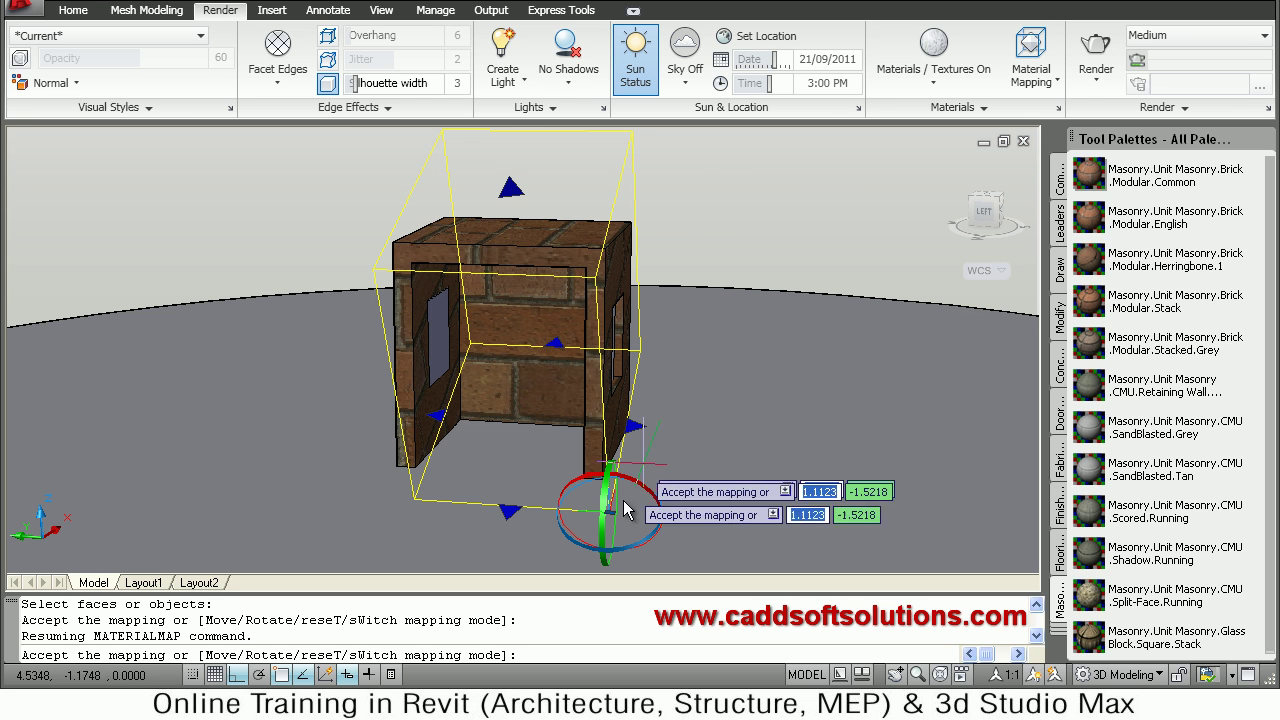
middle_click_drag(760, 430, 577, 511, "shift")
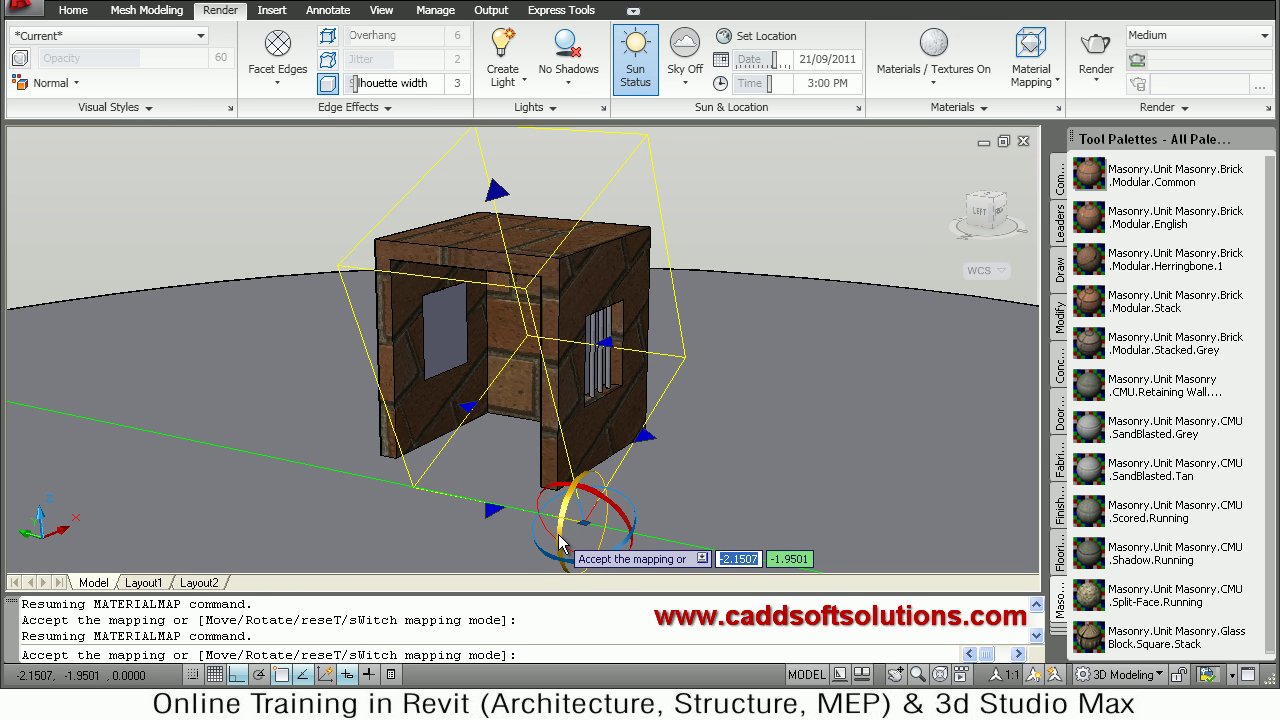
mouse_move(559, 535)
left_mouse_down()
mouse_move(579, 489)
mouse_move(561, 554)
left_mouse_up()
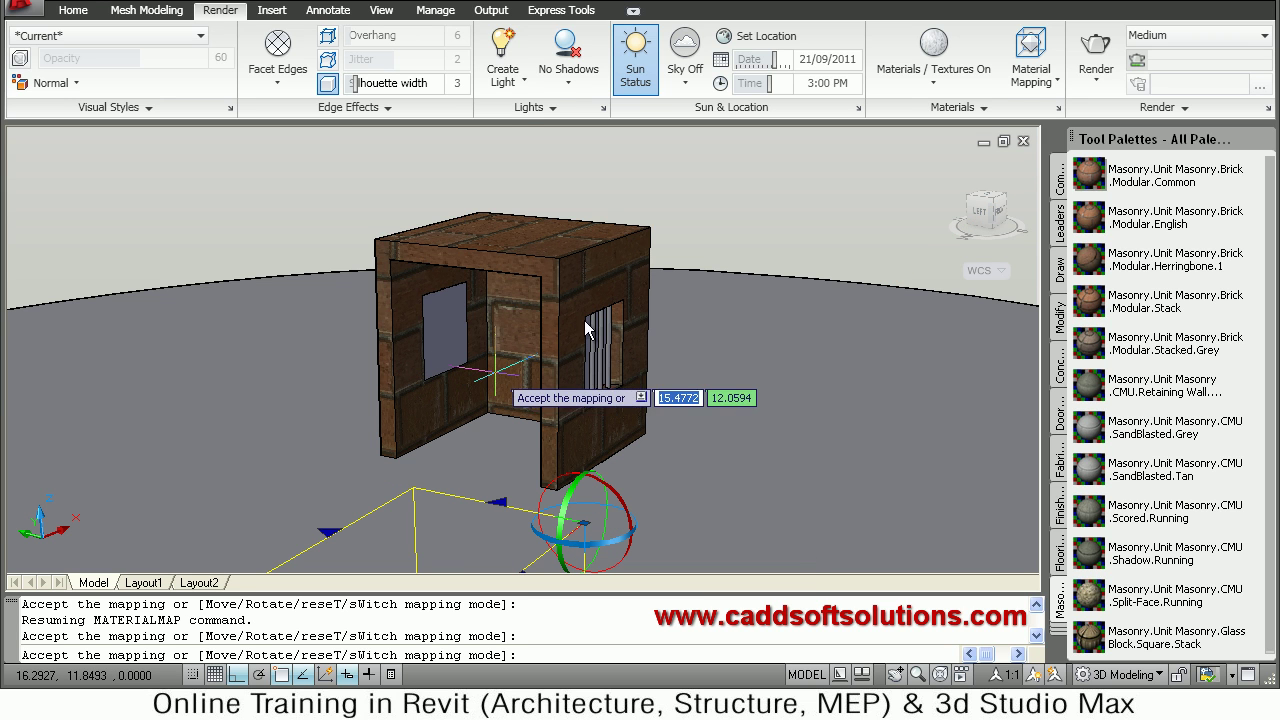
- Shrink the mapping box in height and width to make the brick pattern on the room smaller
scroll(590, 283, "down", 2)
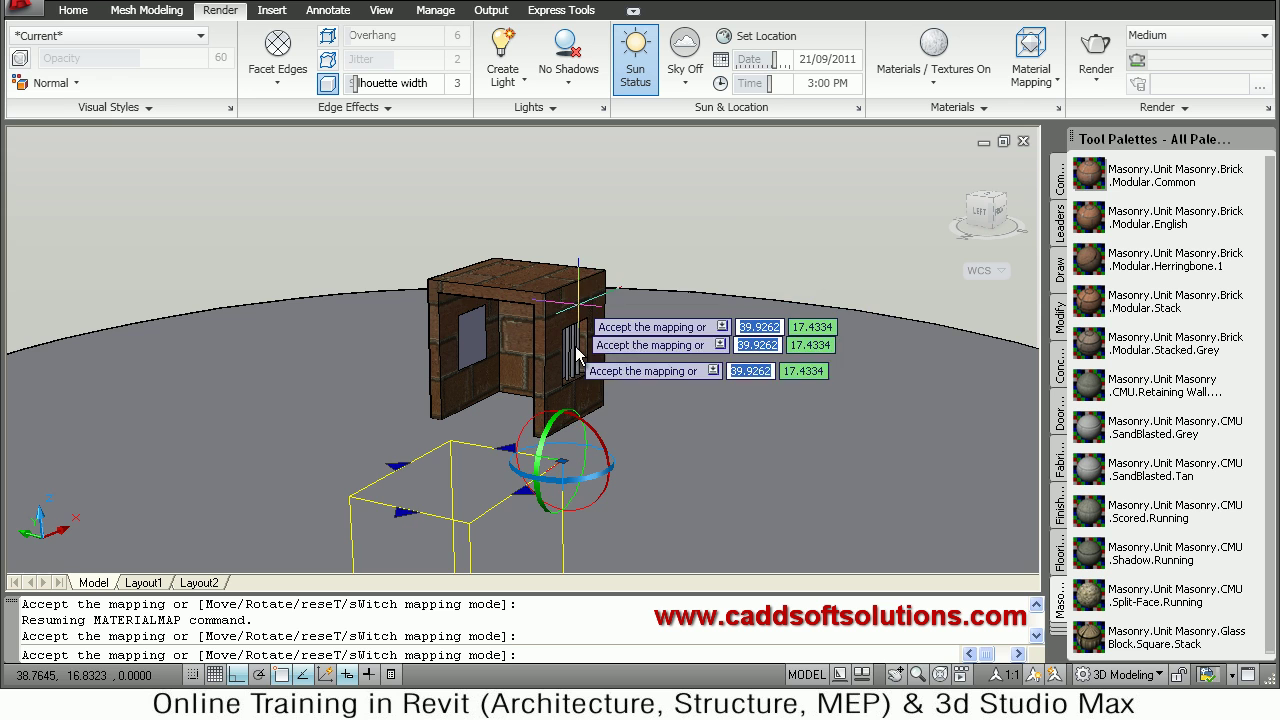
mouse_move(578, 358)
middle_mouse_down("shift")
mouse_move(686, 354)
mouse_move(586, 277)
middle_mouse_up("shift")
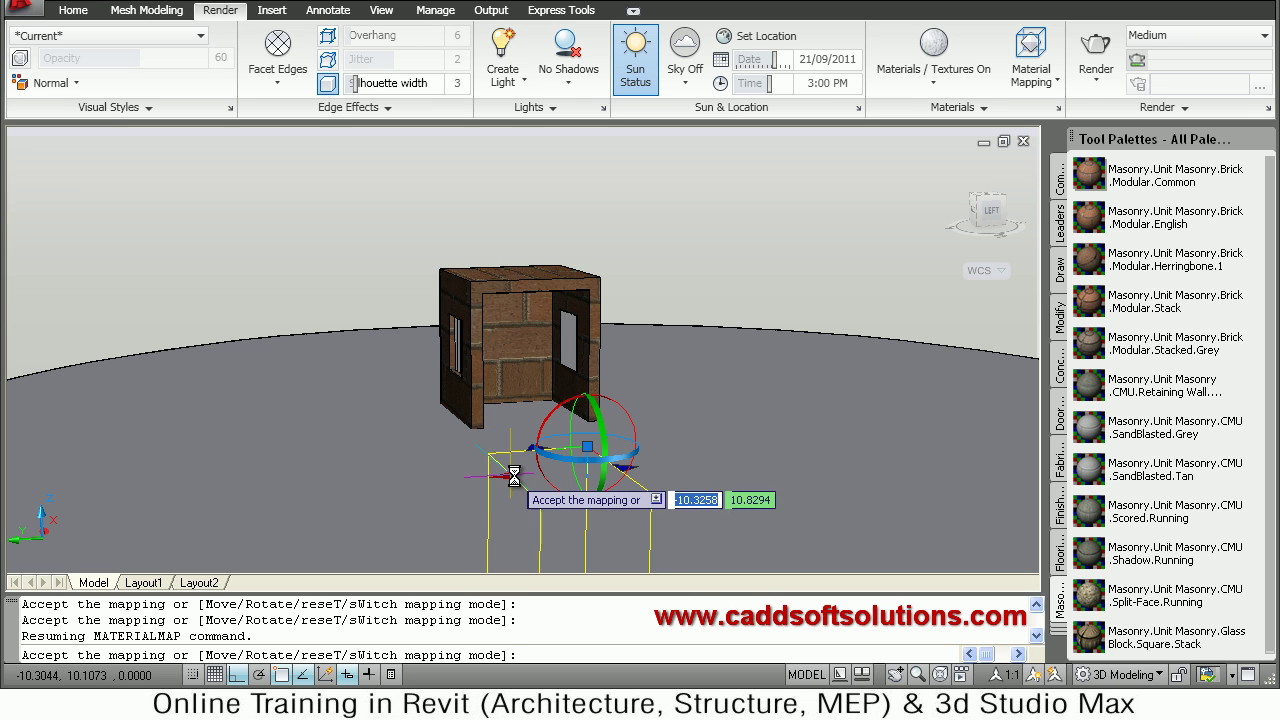
left_click(517, 475)
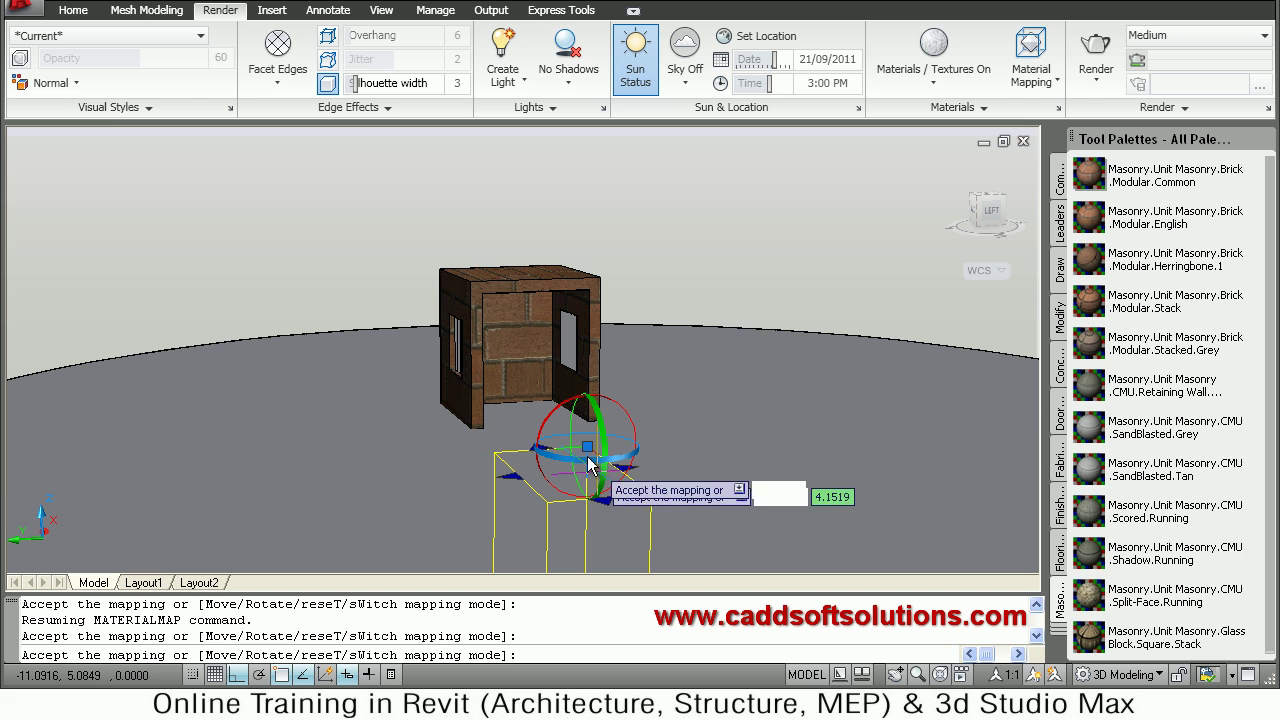
middle_click_drag(585, 440, 578, 318)
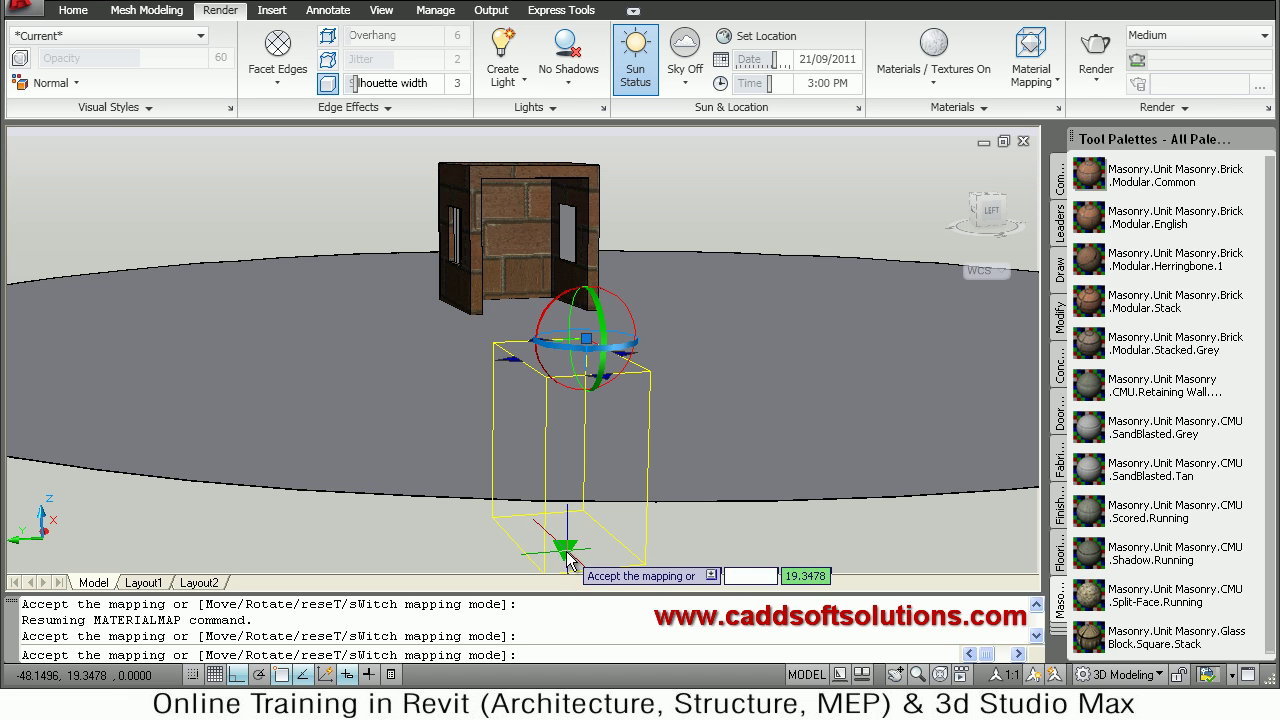
left_click_drag(566, 540, 567, 474)
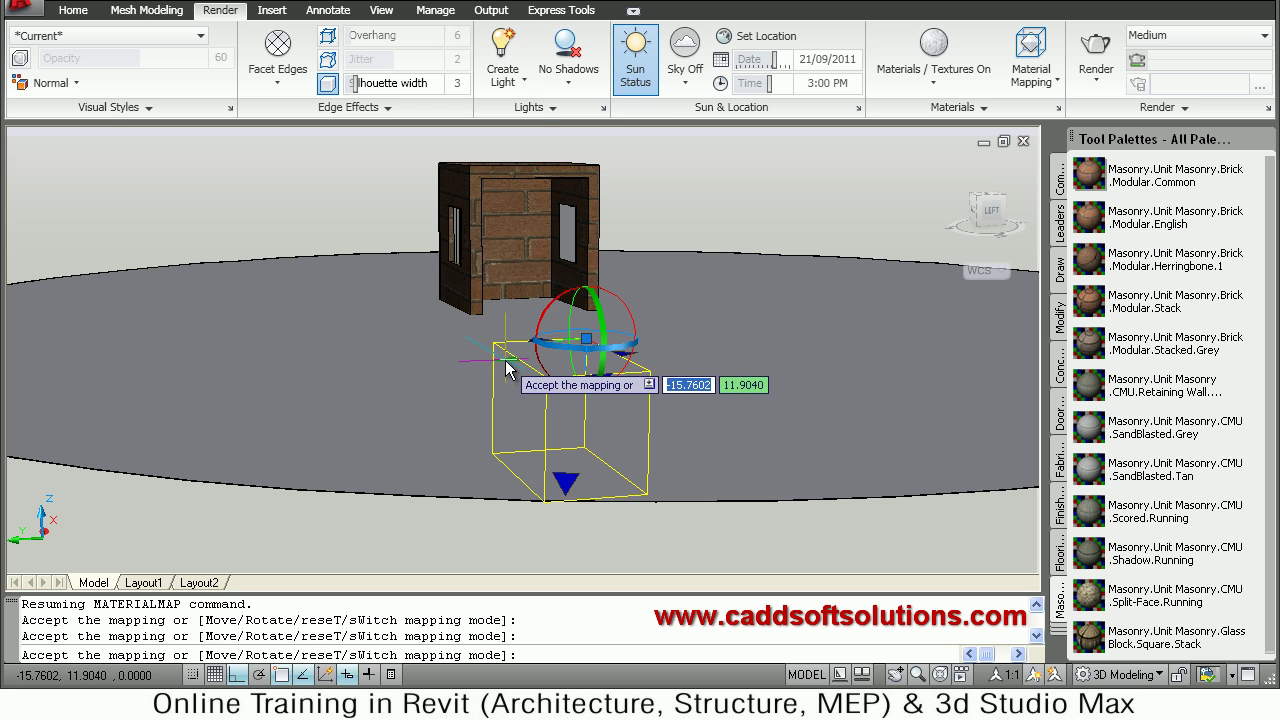
left_click_drag(528, 359, 549, 363)
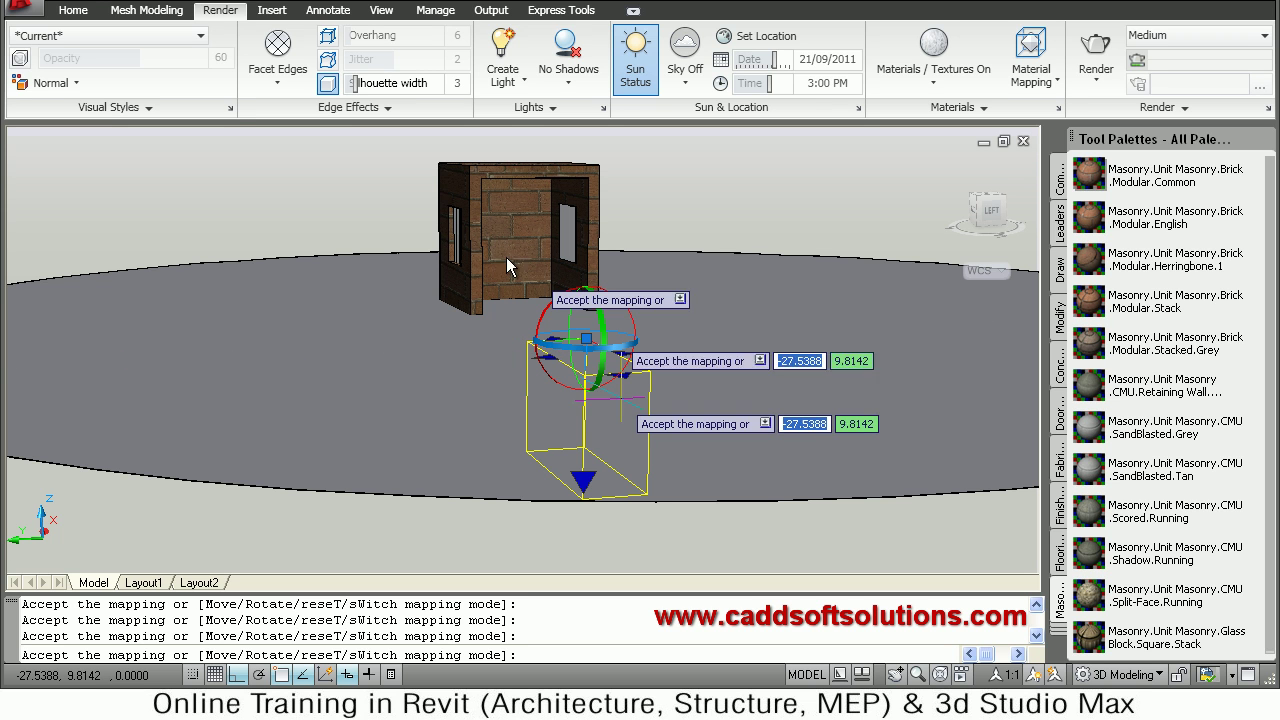
- Shorten the mapping box's remaining horizontal side and accept the box mapping on the room
scroll(545, 207, "up", 2)
middle_click_drag(548, 250, 543, 331)
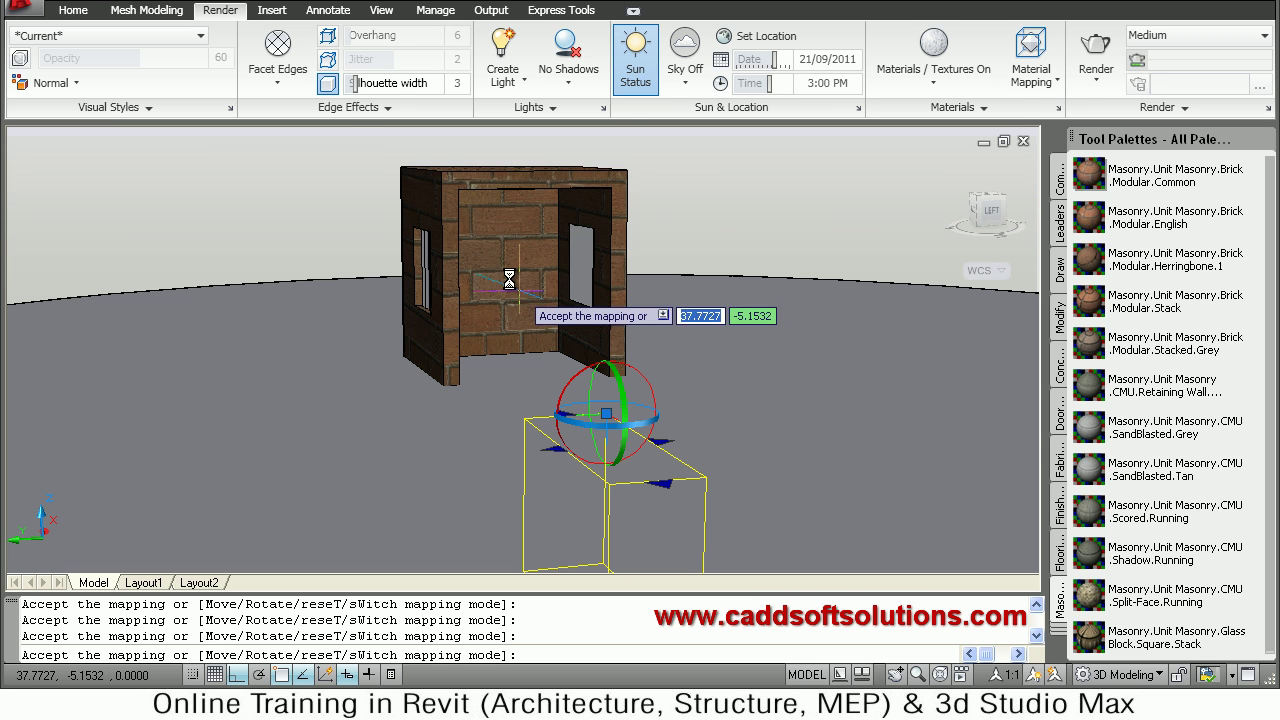
scroll(540, 291, "up", 3)
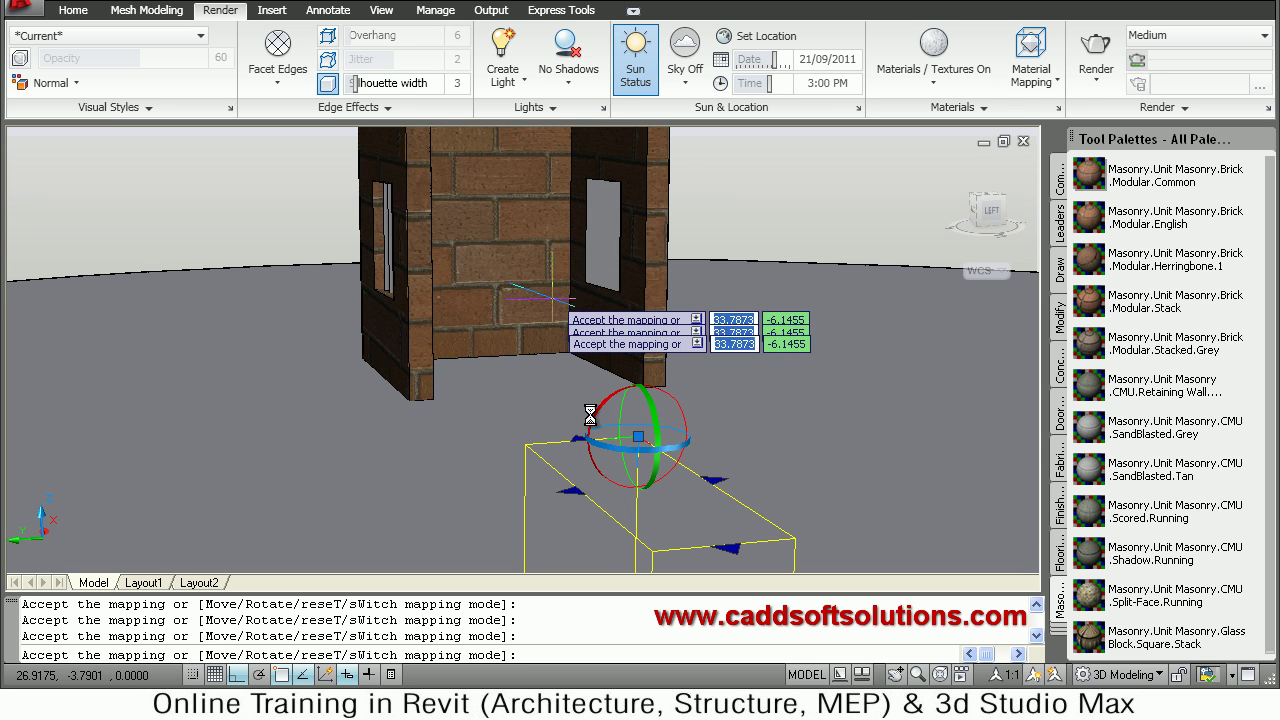
middle_click_drag(484, 447, 400, 357, "shift")
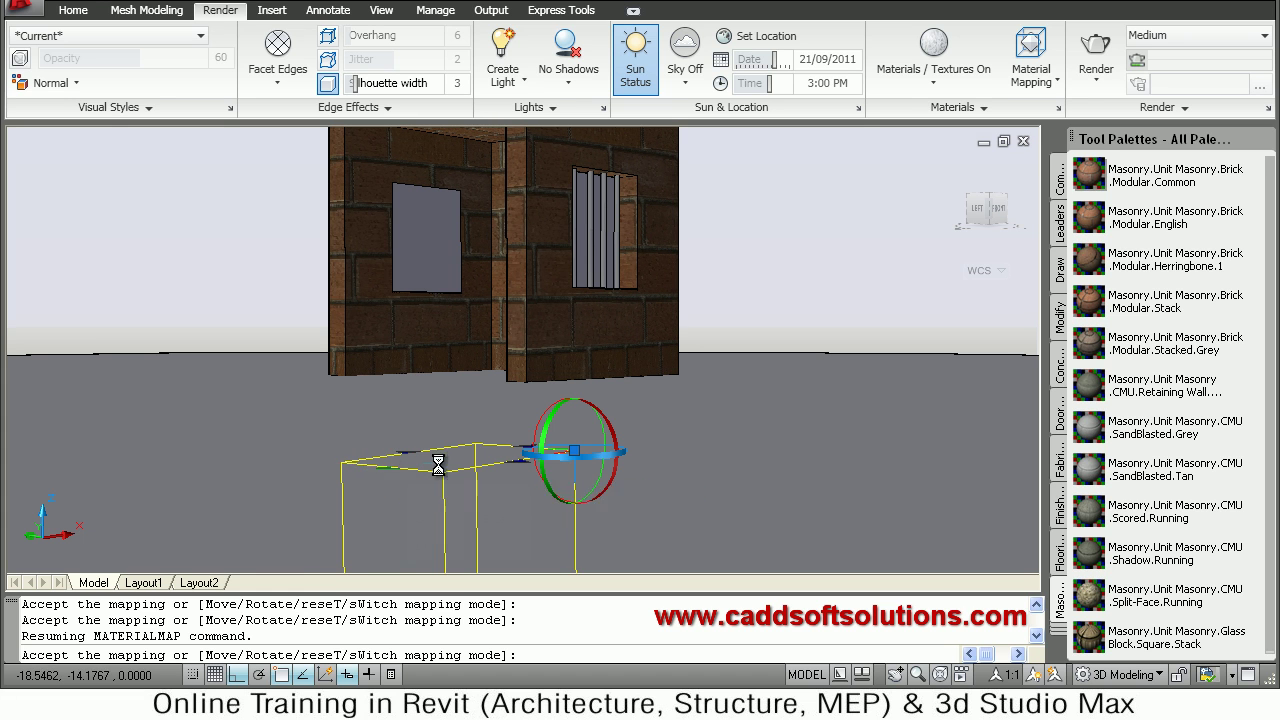
middle_click_drag(430, 331, 529, 343, "shift")
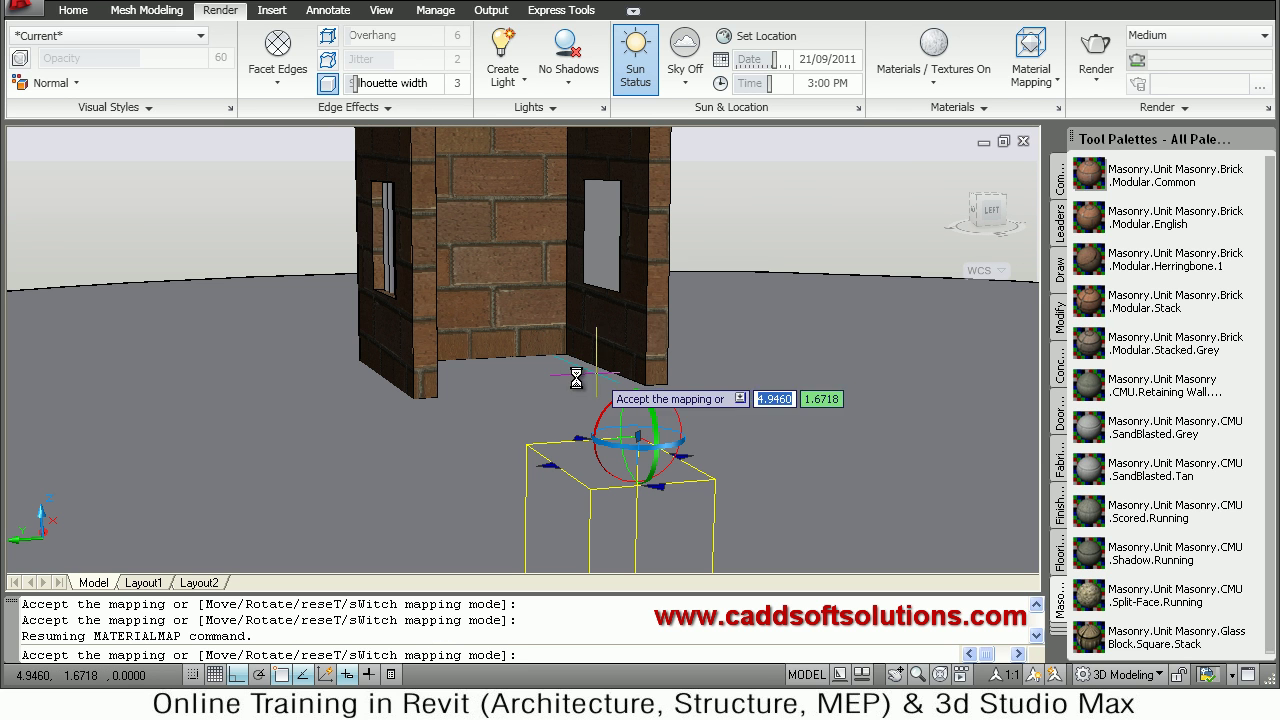
key("Return")
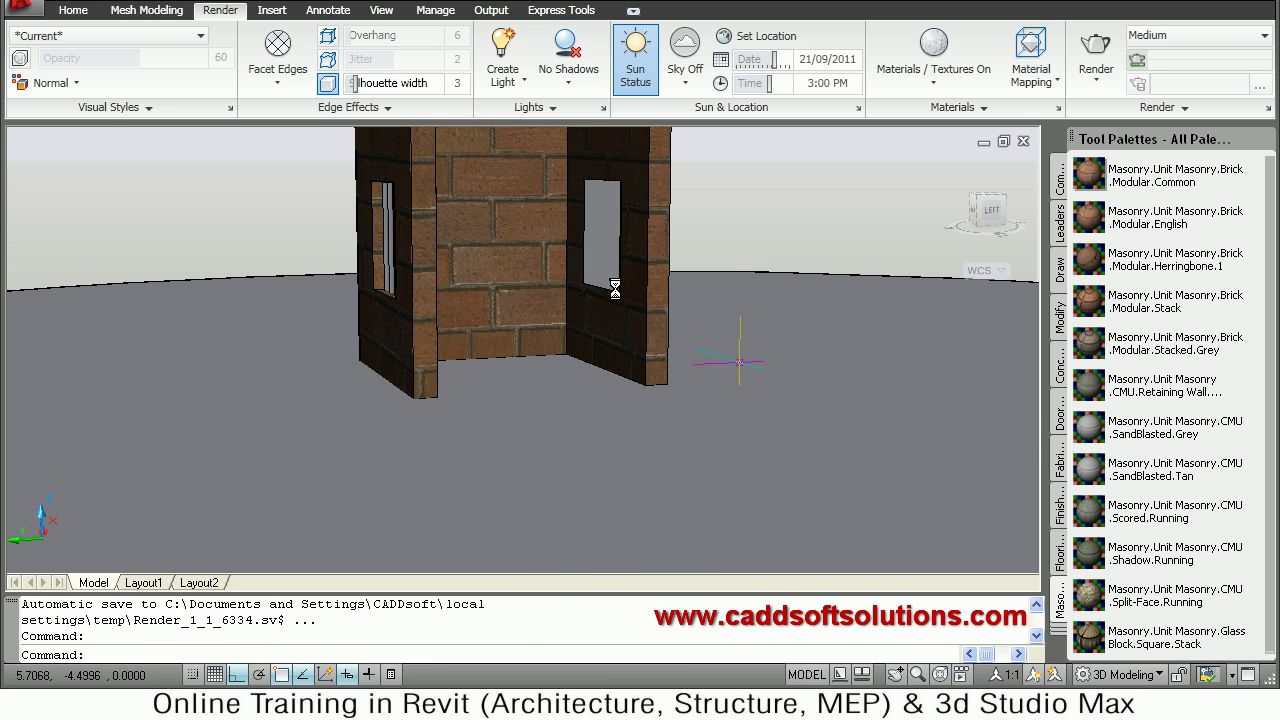
middle_click_drag(523, 274, 597, 463, "shift")
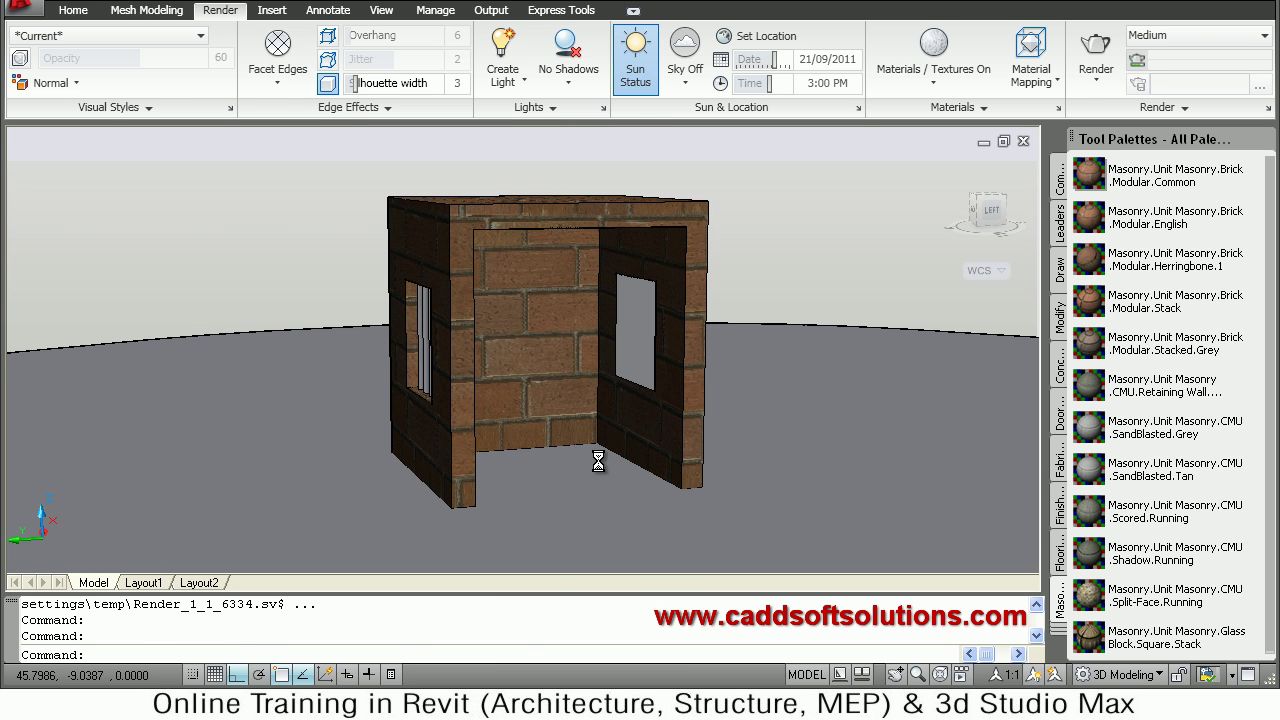
- Show the Doors and Windows - Materials Sample palette with the room turned so the far window's pane is visible
left_click(554, 407)
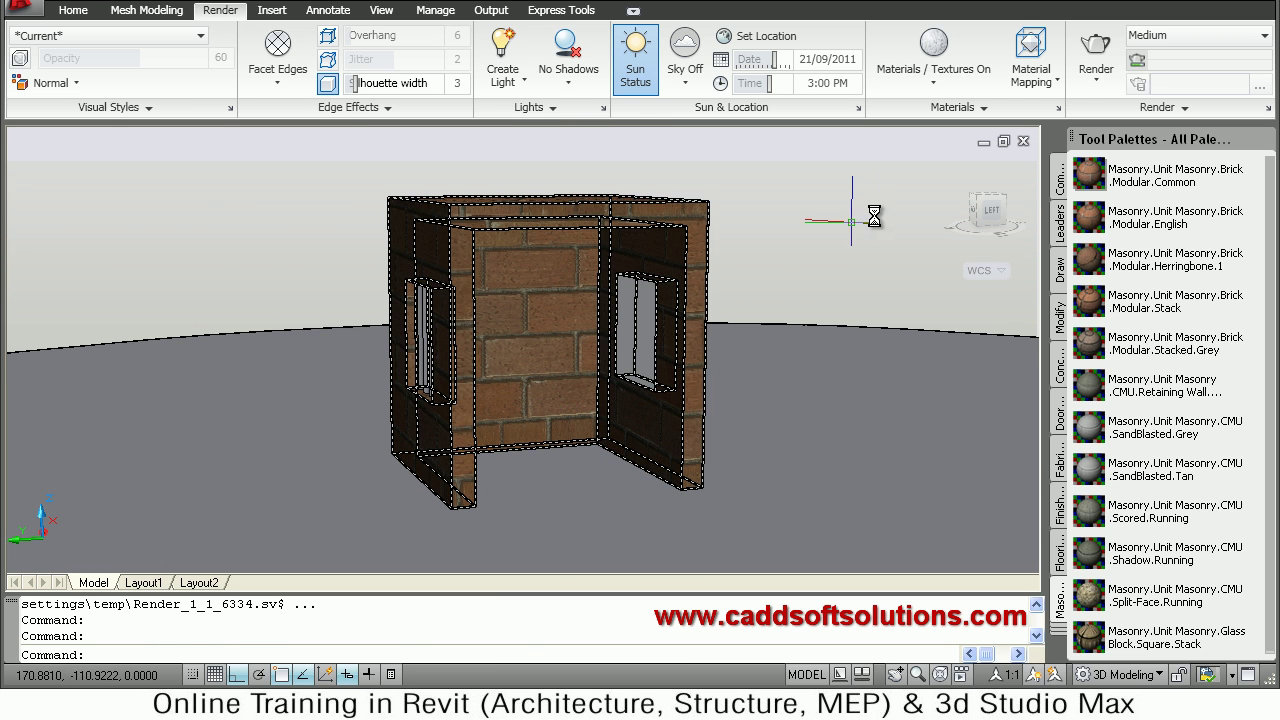
key("Escape")
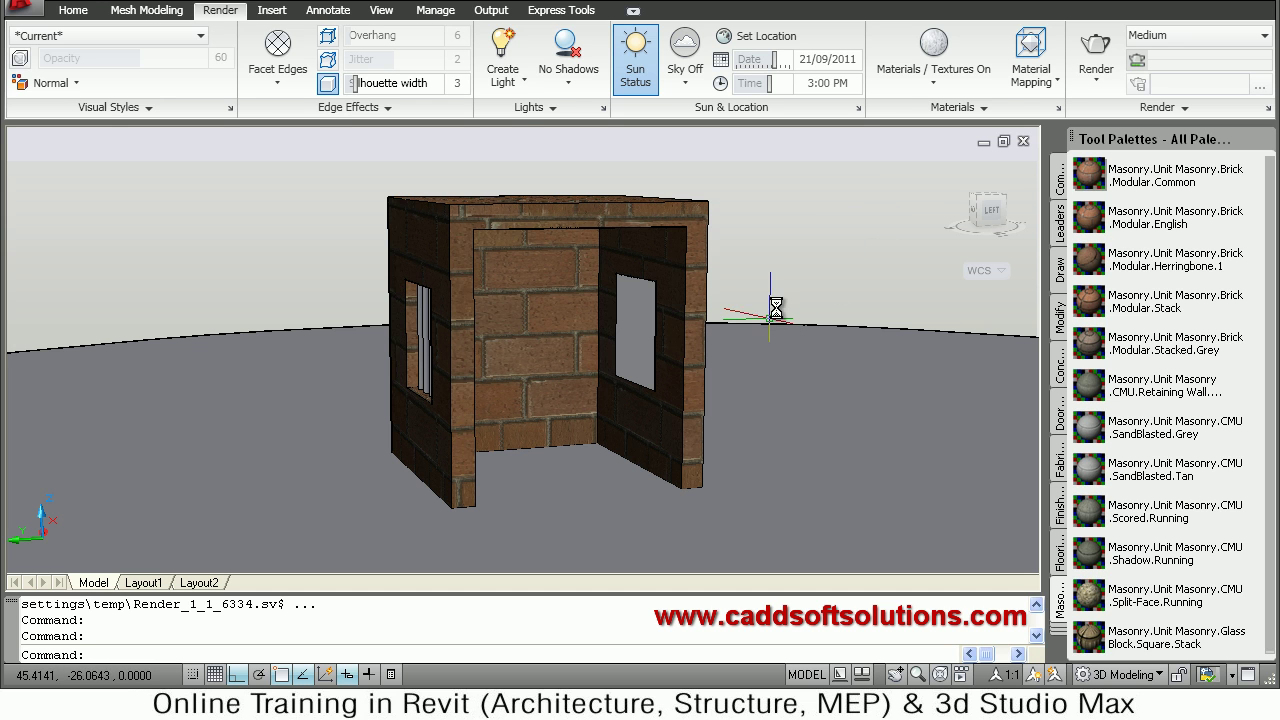
middle_click_drag(780, 347, 726, 314, "shift")
left_click(659, 318)
scroll(719, 343, "up", 2)
key("Escape")
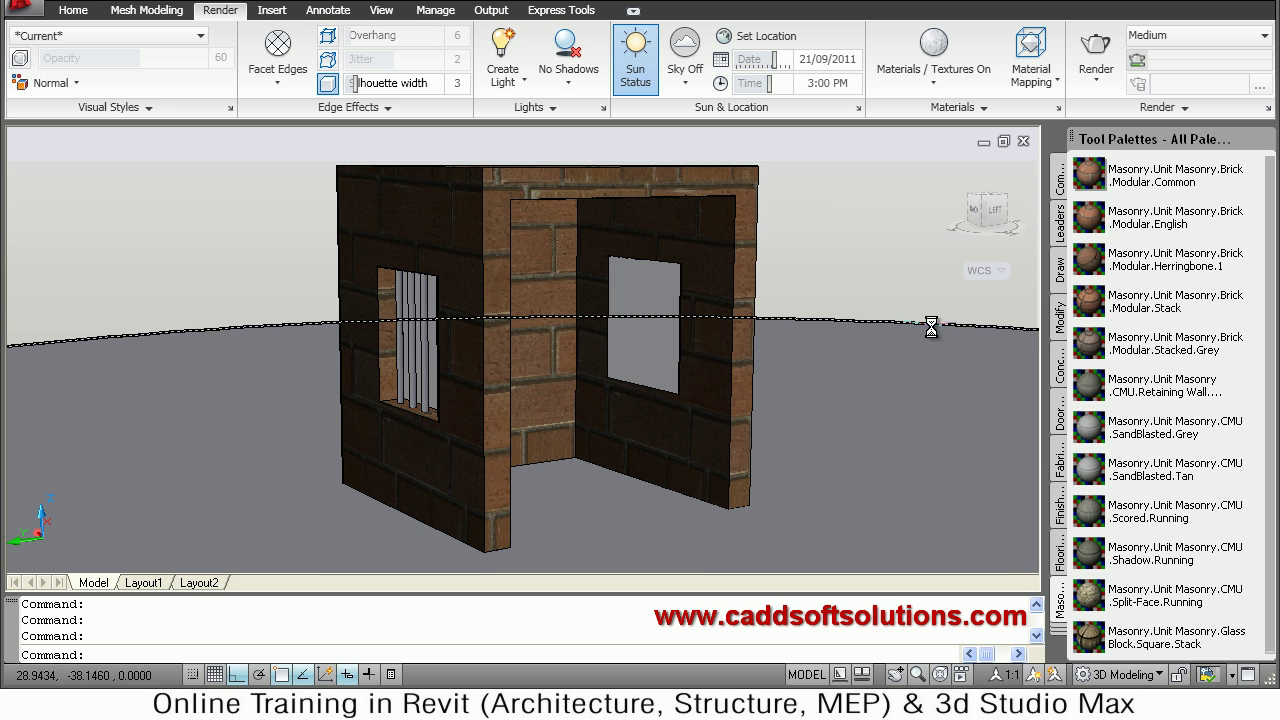
left_click(1058, 636)
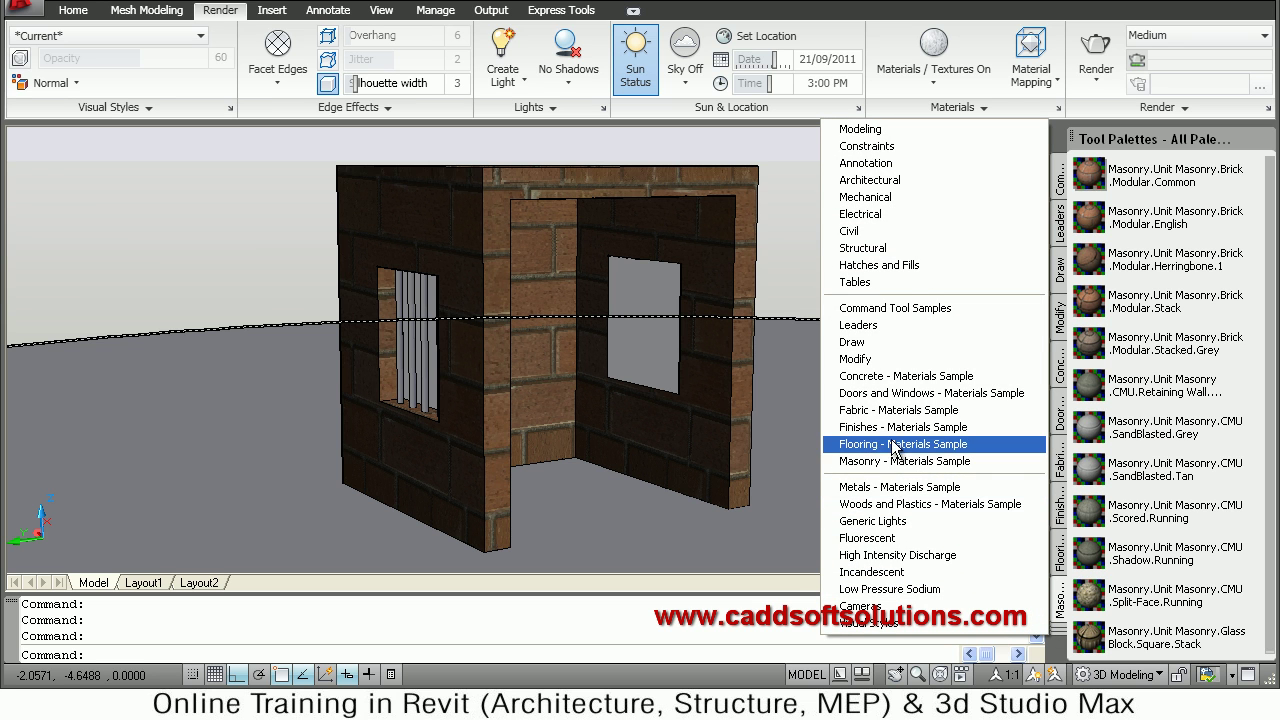
left_click(897, 396)
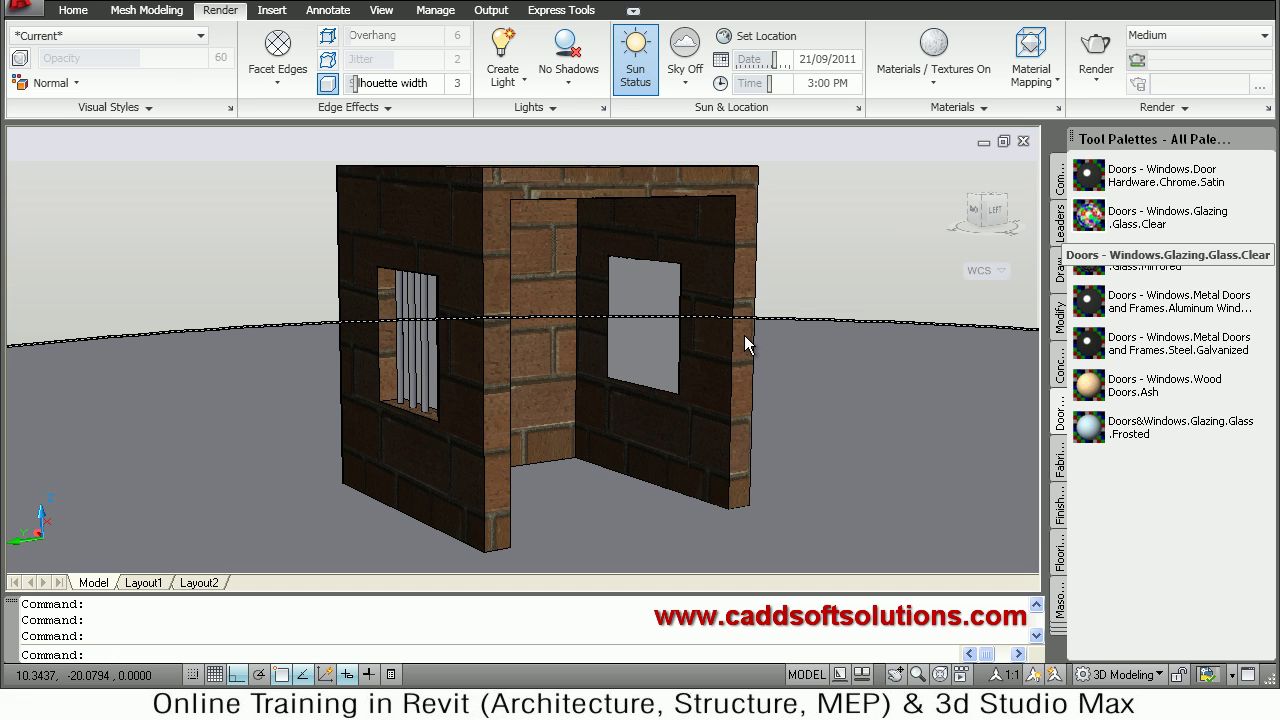
- Apply Doors - Windows.Glazing.Glass.Clear to the pane in the far window, overwriting the existing material definition
left_click_drag(758, 337, 673, 342)
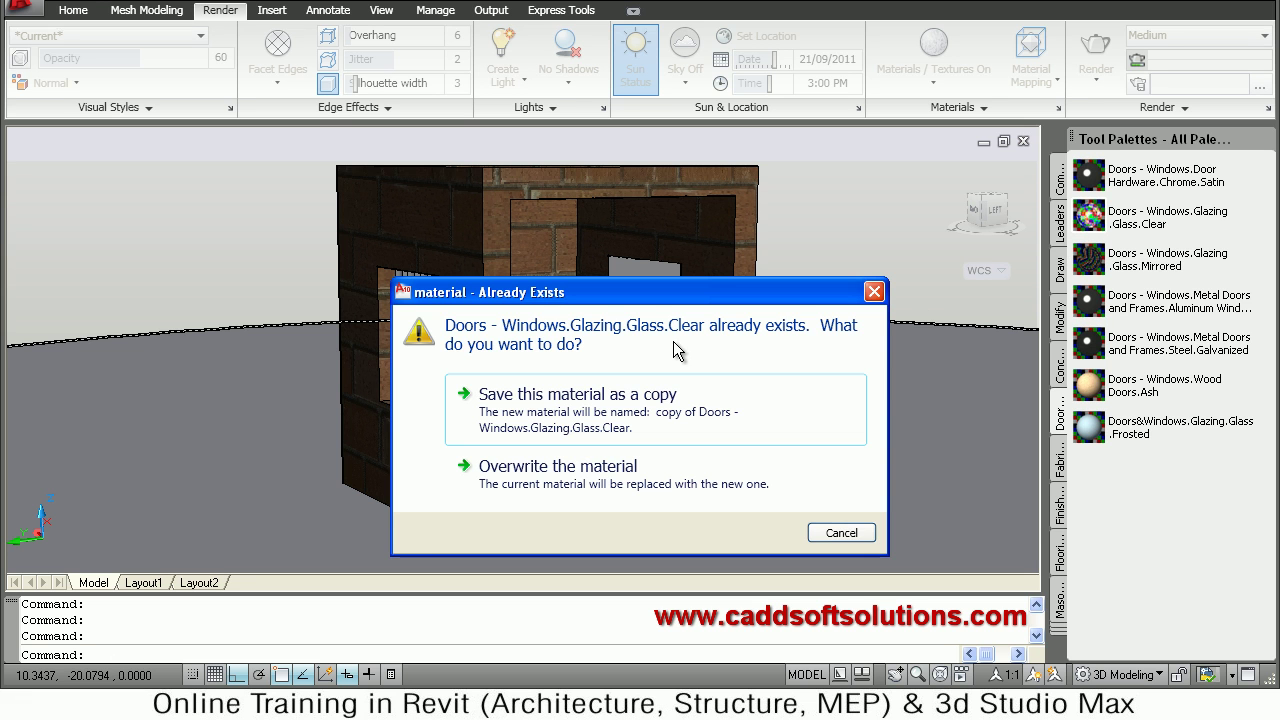
left_click(549, 474)
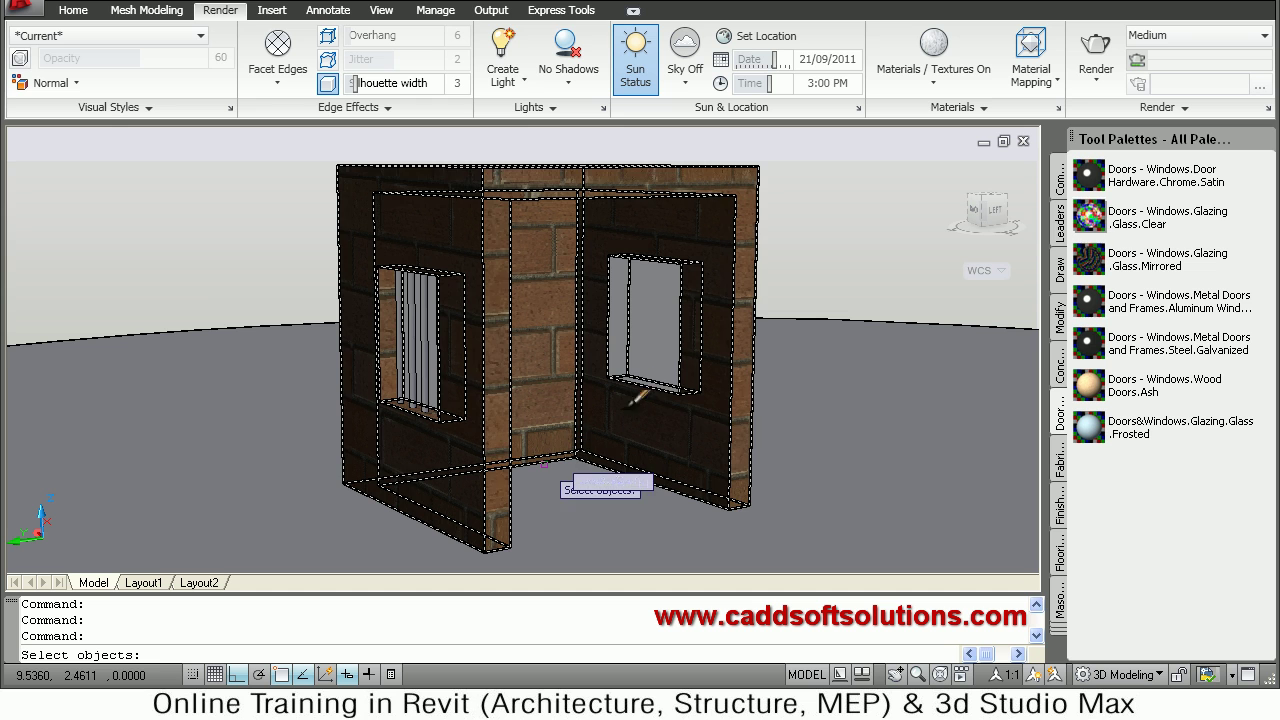
left_click(651, 359)
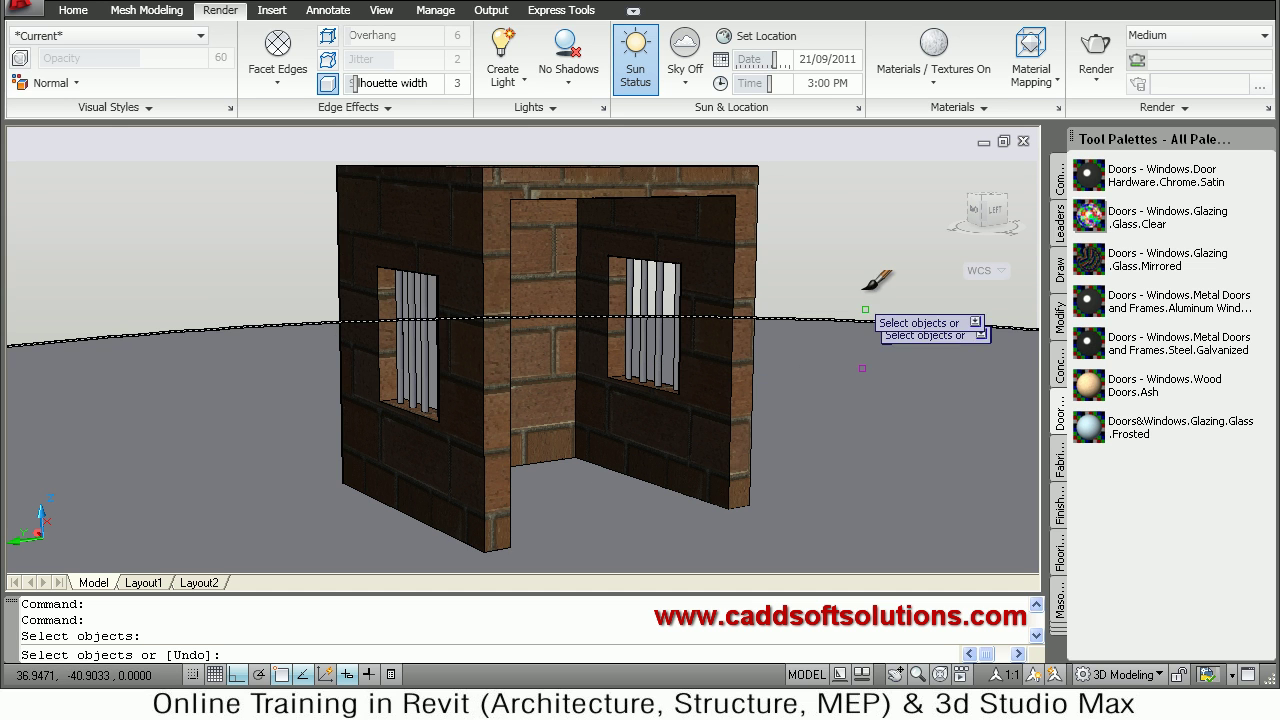
key("Return")
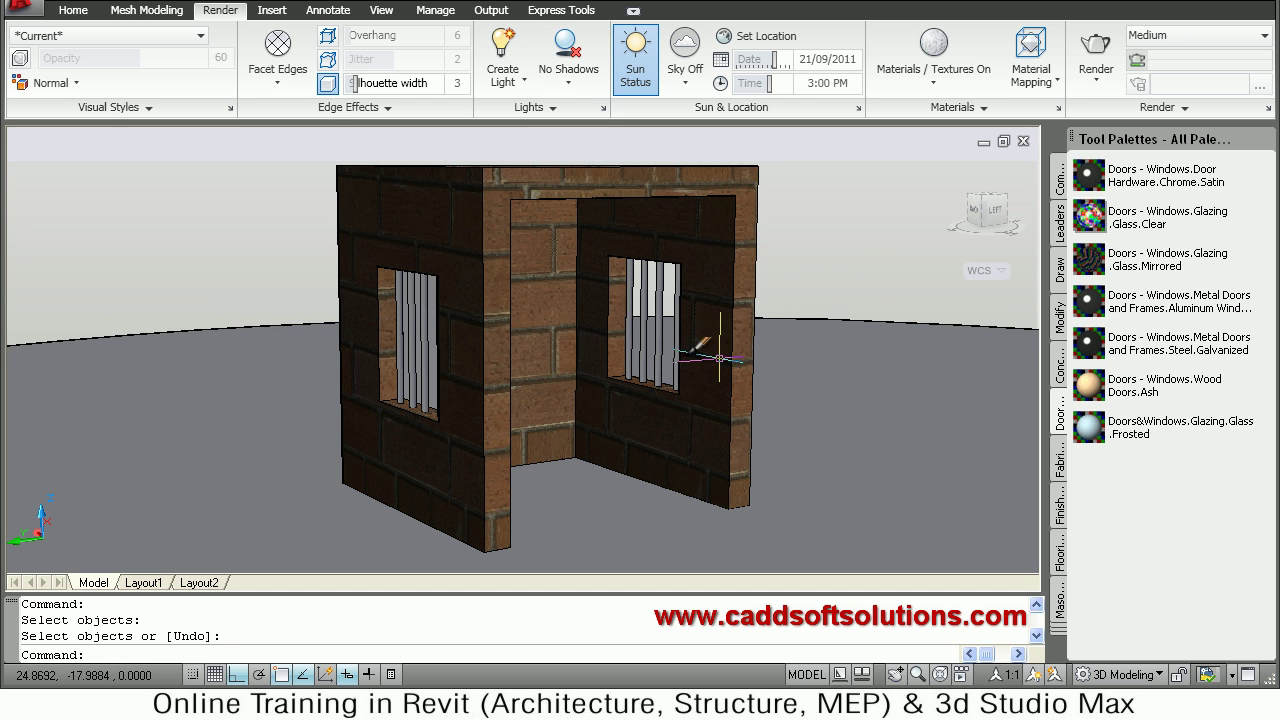
- Apply a glazing material to the pane in the opposite window and render the room in sunlight
middle_click_drag(745, 360, 581, 374, "shift")
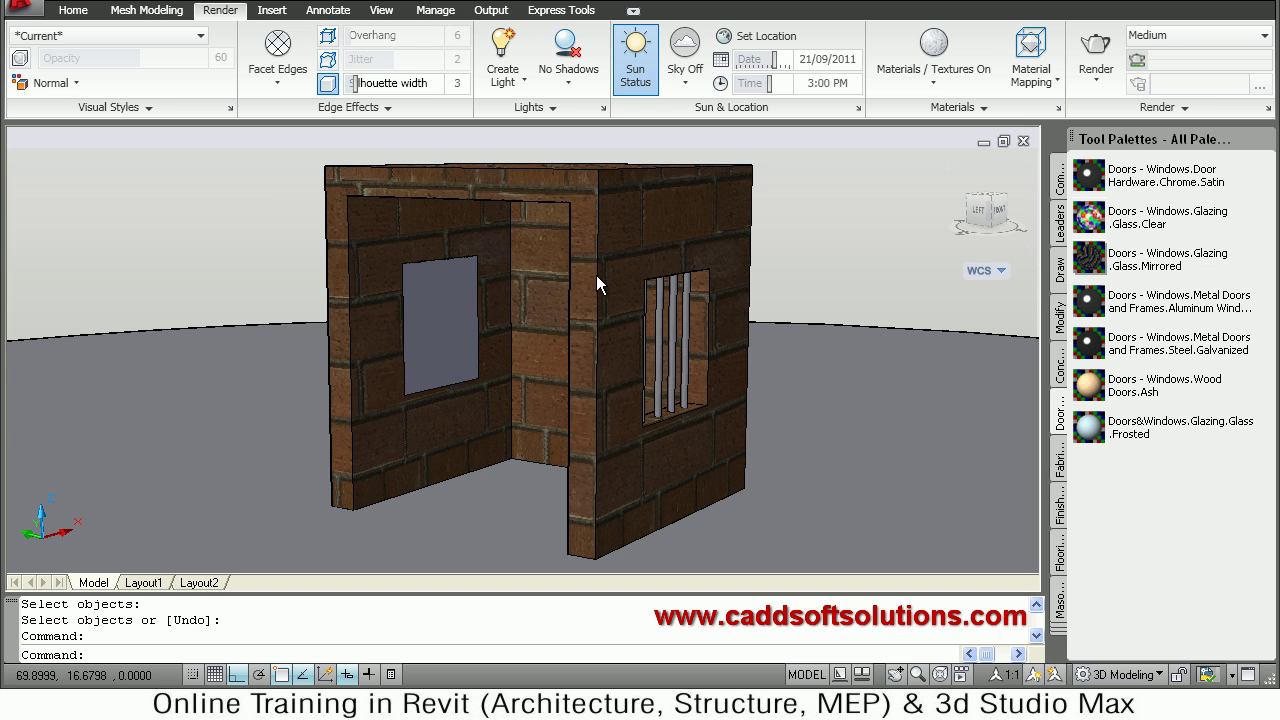
left_click(450, 340)
key("Return")
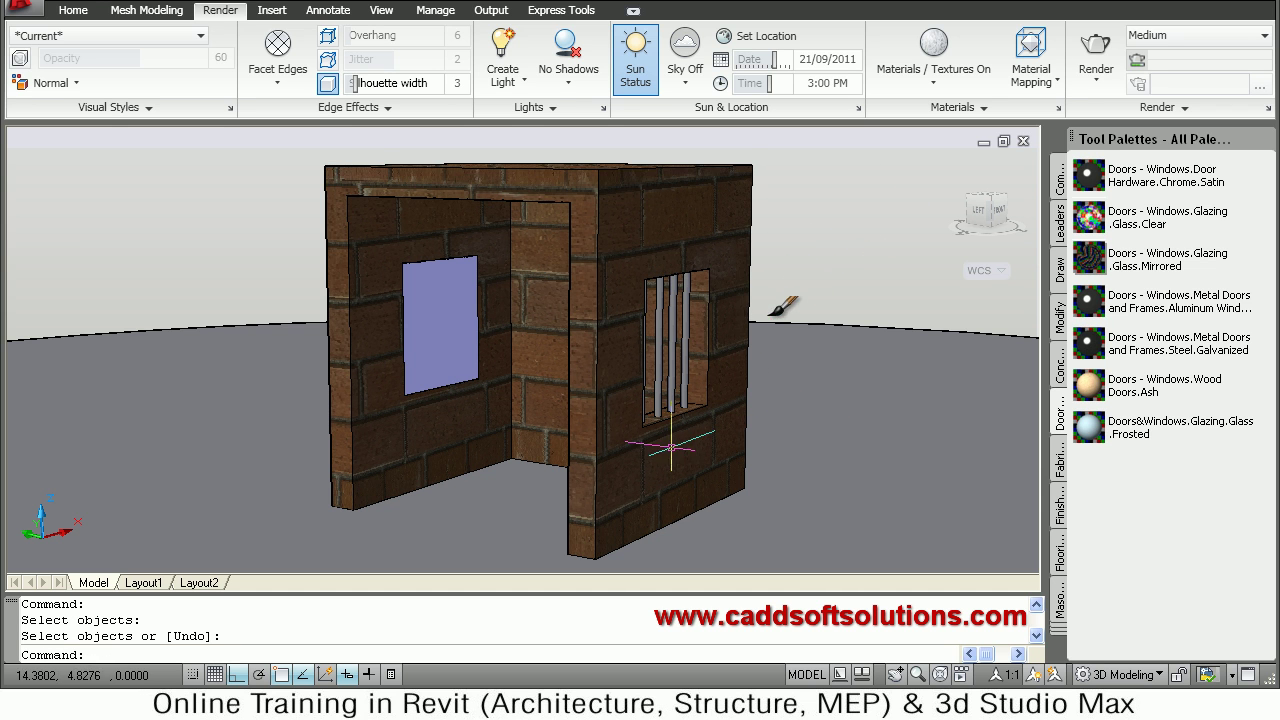
left_click(1100, 60)
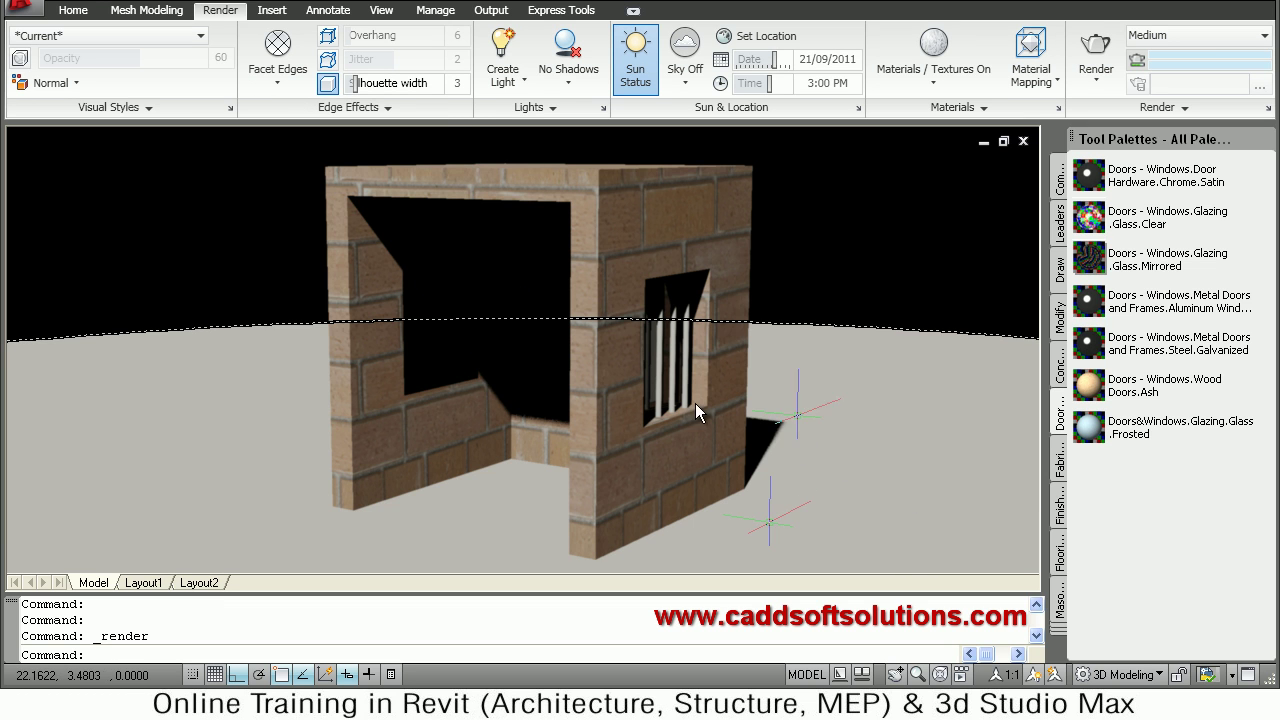
middle_click_drag(743, 384, 746, 386)
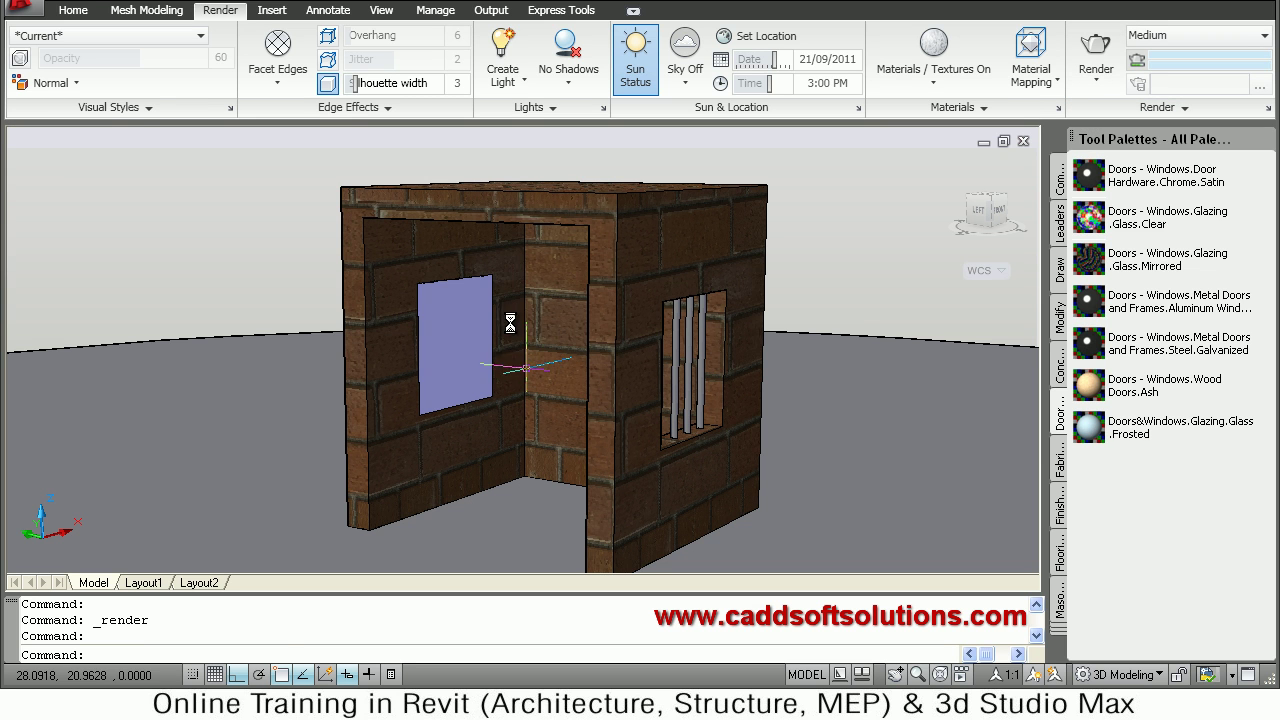
- Place a point light just under the room's ceiling at about 1.89, 4.74, 9.02 with default options, and turn the sun off
left_click(503, 80)
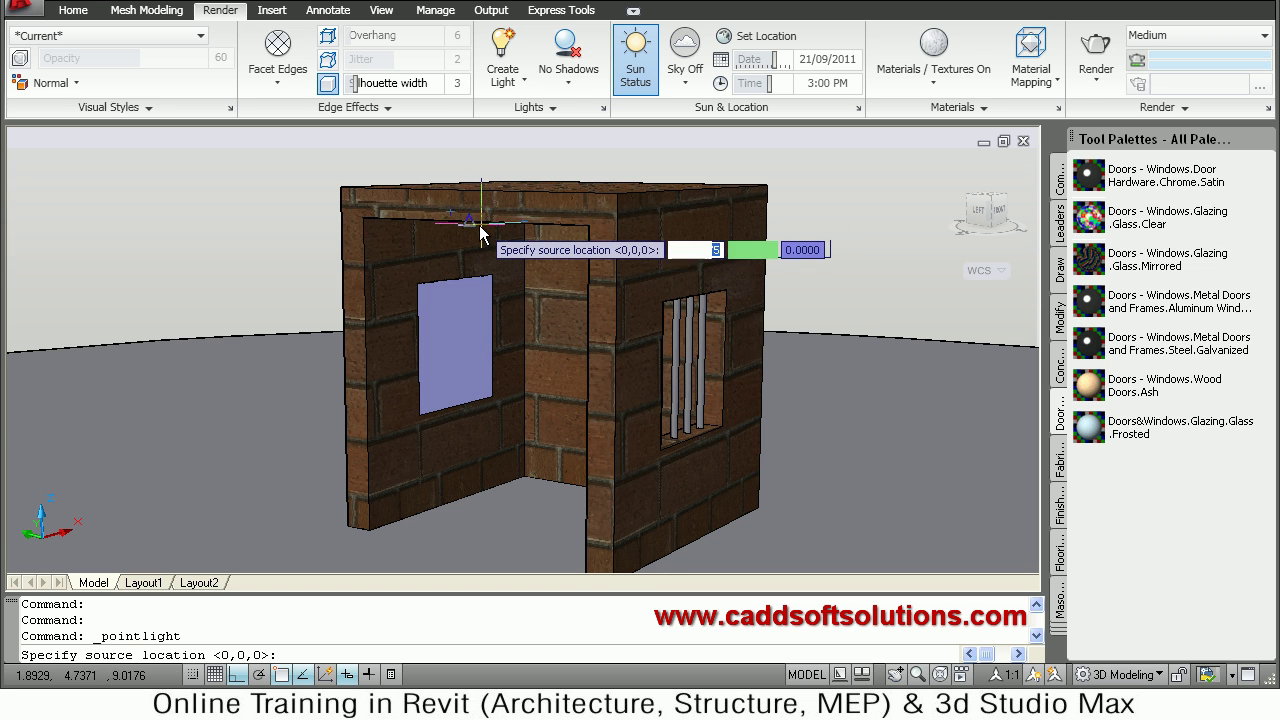
mouse_move(481, 219)
middle_mouse_down("shift")
mouse_move(600, 237)
mouse_move(571, 234)
middle_mouse_up("shift")
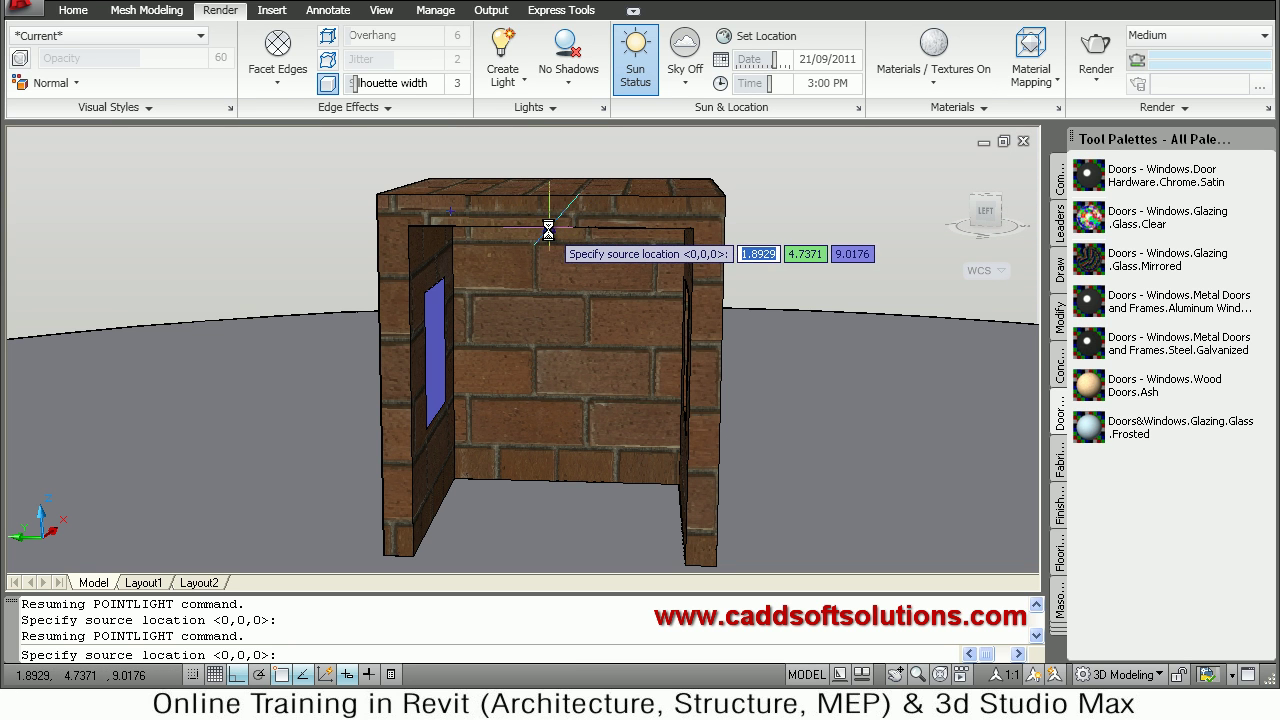
left_click(662, 296)
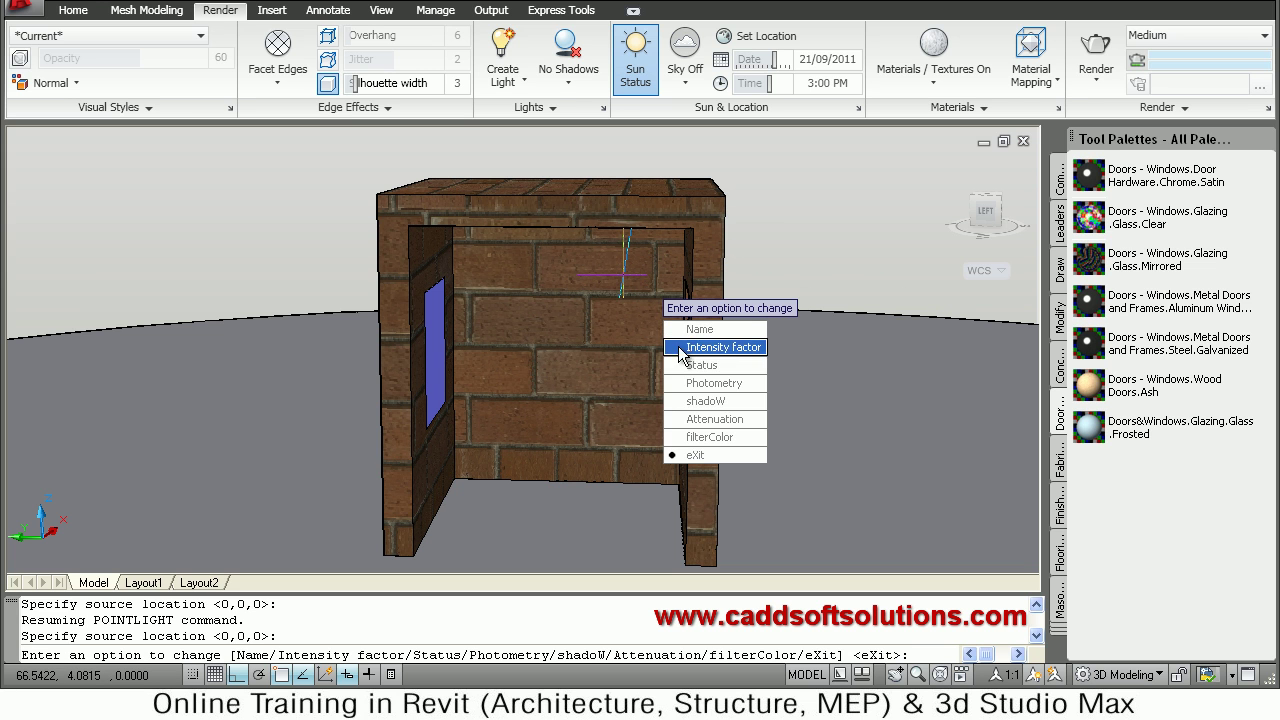
key("Return")
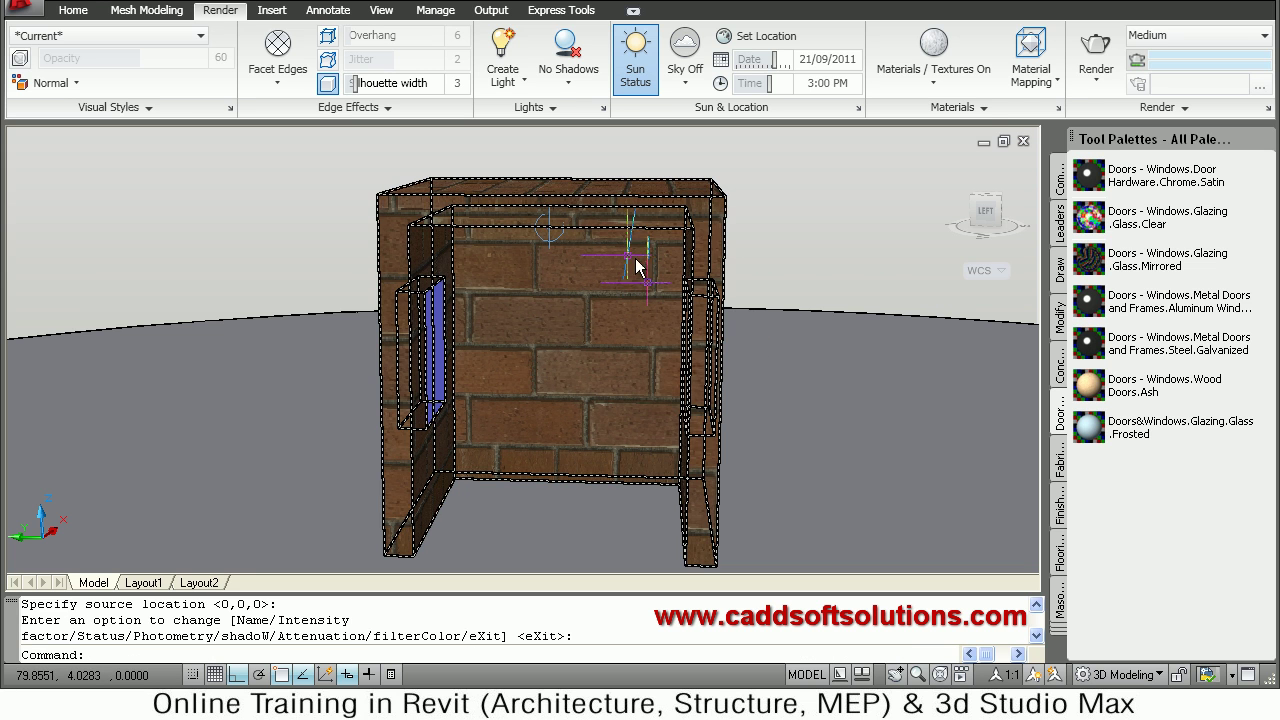
left_click(636, 78)
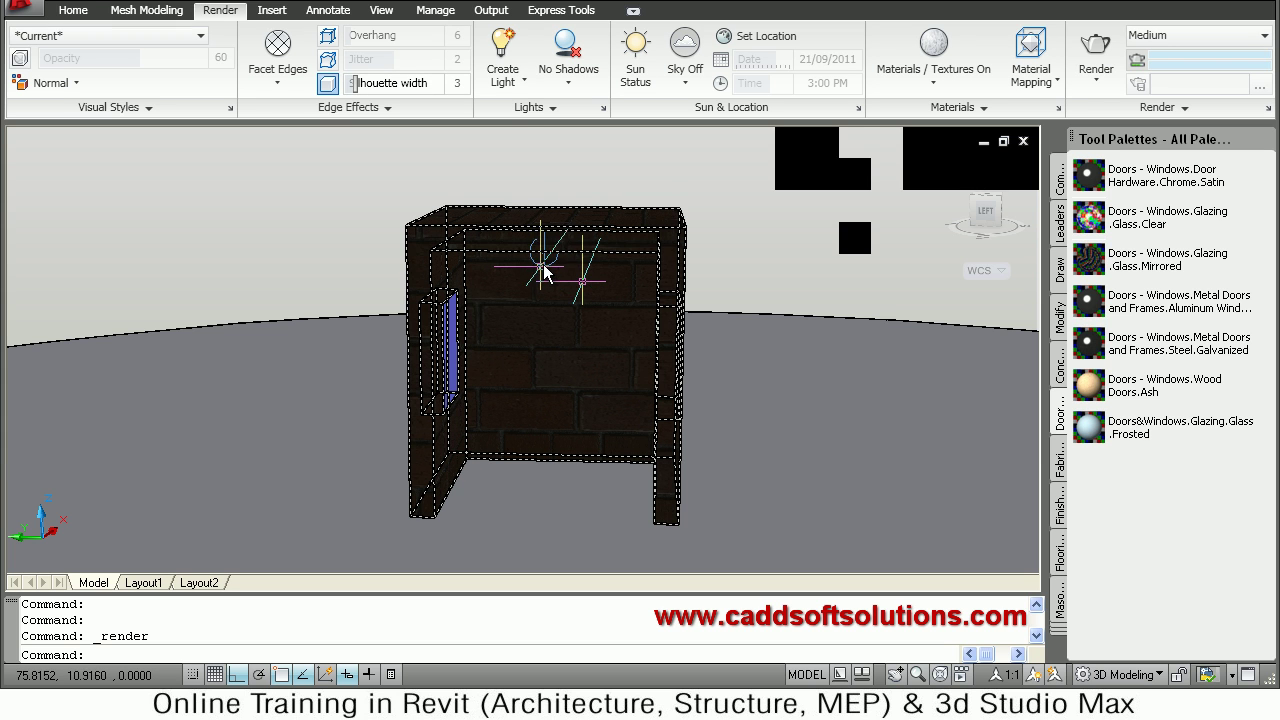
- Set the point light's intensity factor to 0.01 in its properties
left_click(544, 264)
double_click(545, 274)
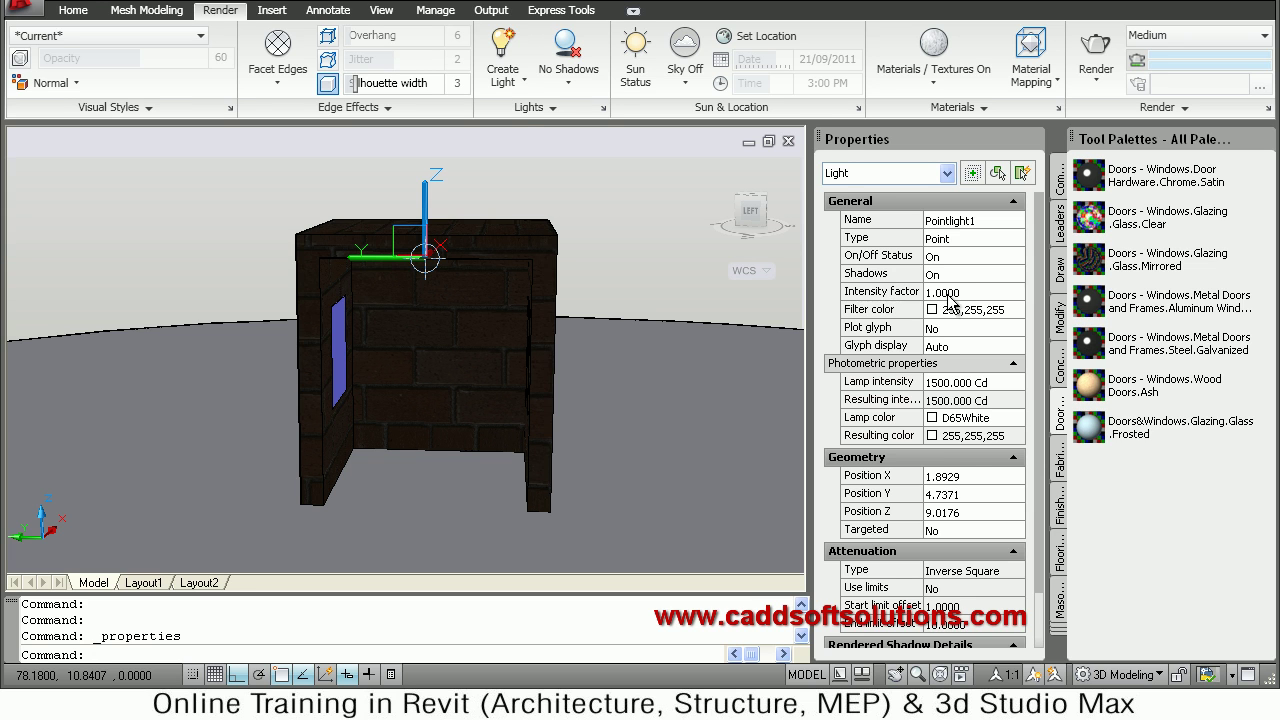
left_click(947, 293)
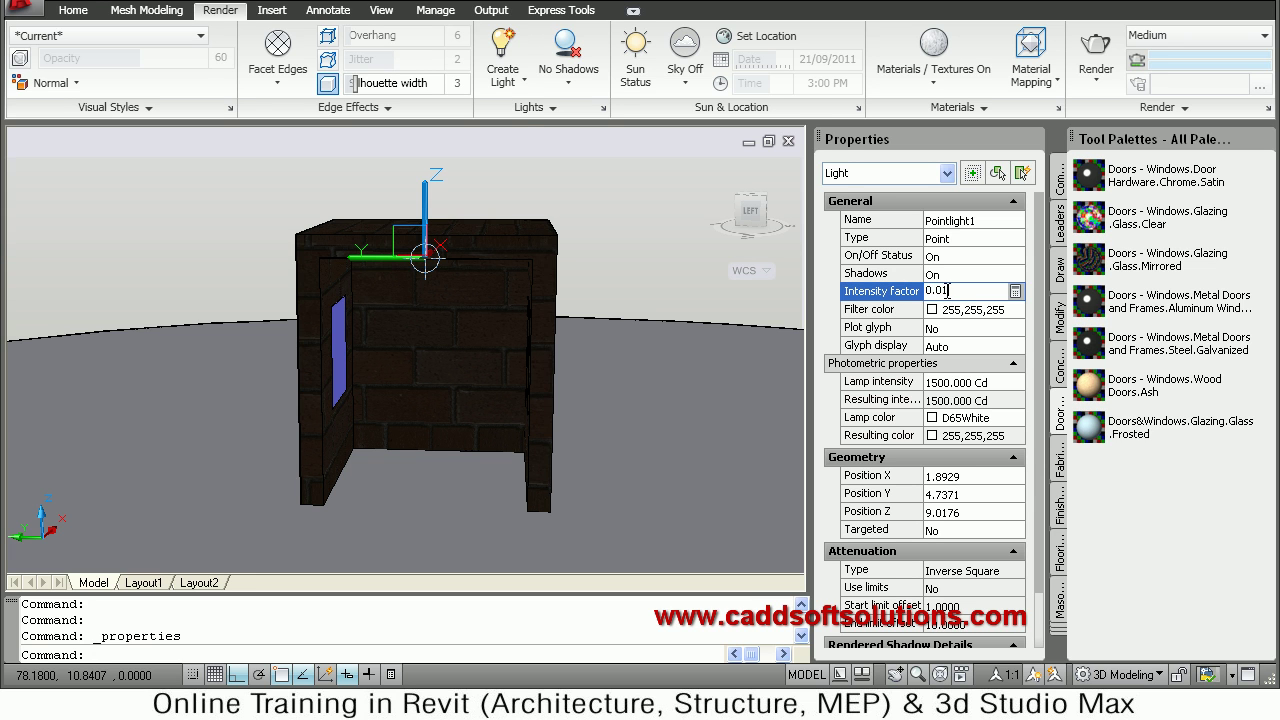
type("0.01")
key("Tab")
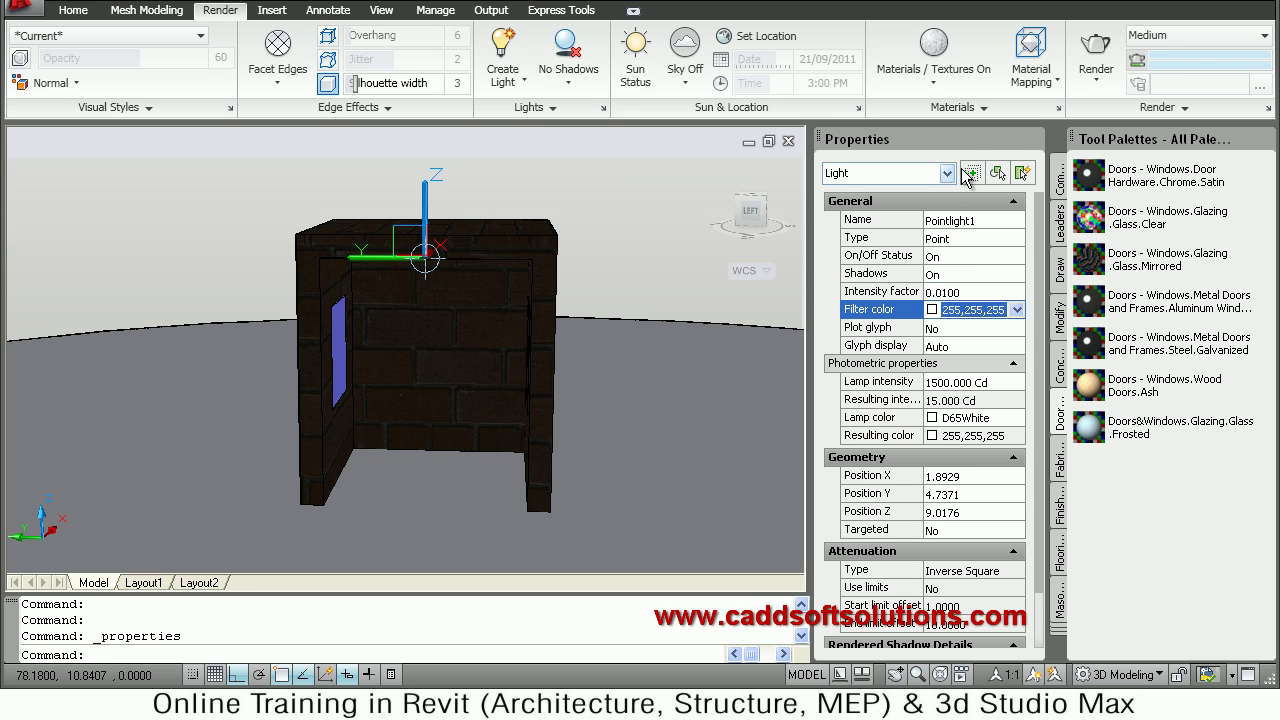
left_click(1033, 139)
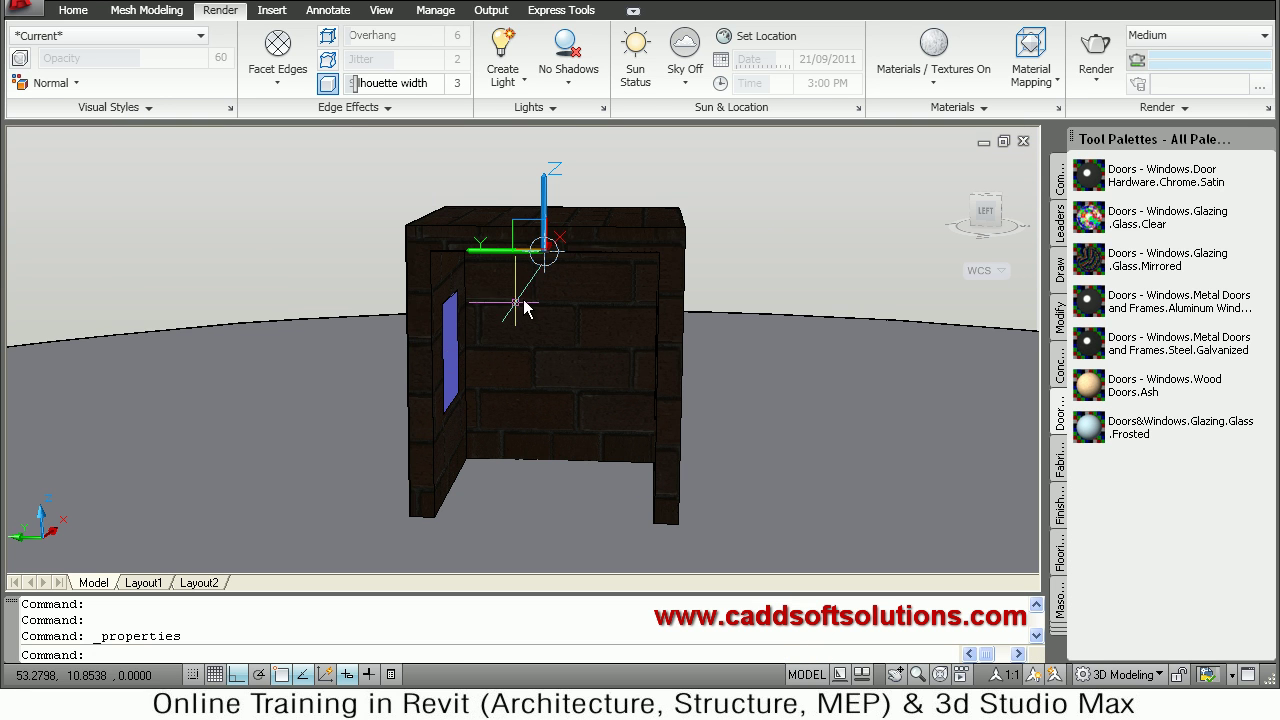
- Render the room's interior lit only by the point light, from the front and from an angle showing the barred window
scroll(523, 306, "up", 1)
left_click(523, 306)
left_click(1095, 47)
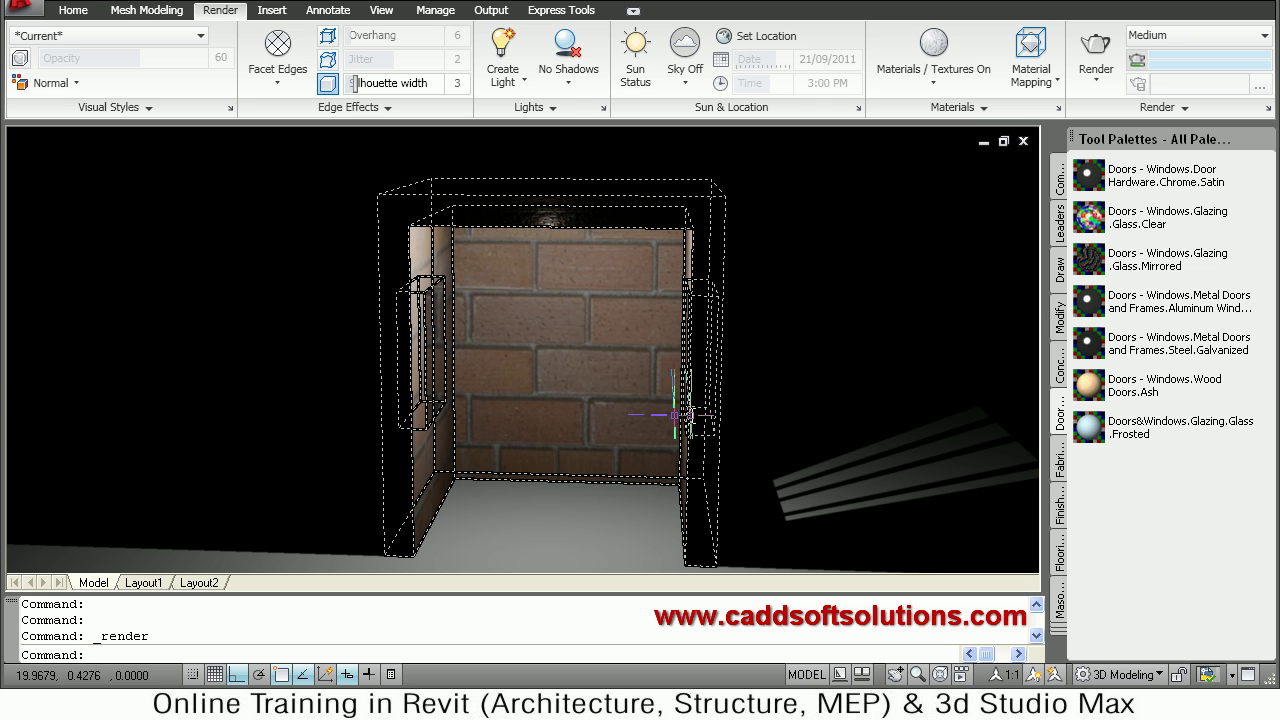
mouse_move(636, 403)
middle_mouse_down("shift")
mouse_move(667, 401)
mouse_move(640, 389)
mouse_move(676, 389)
middle_mouse_up("shift")
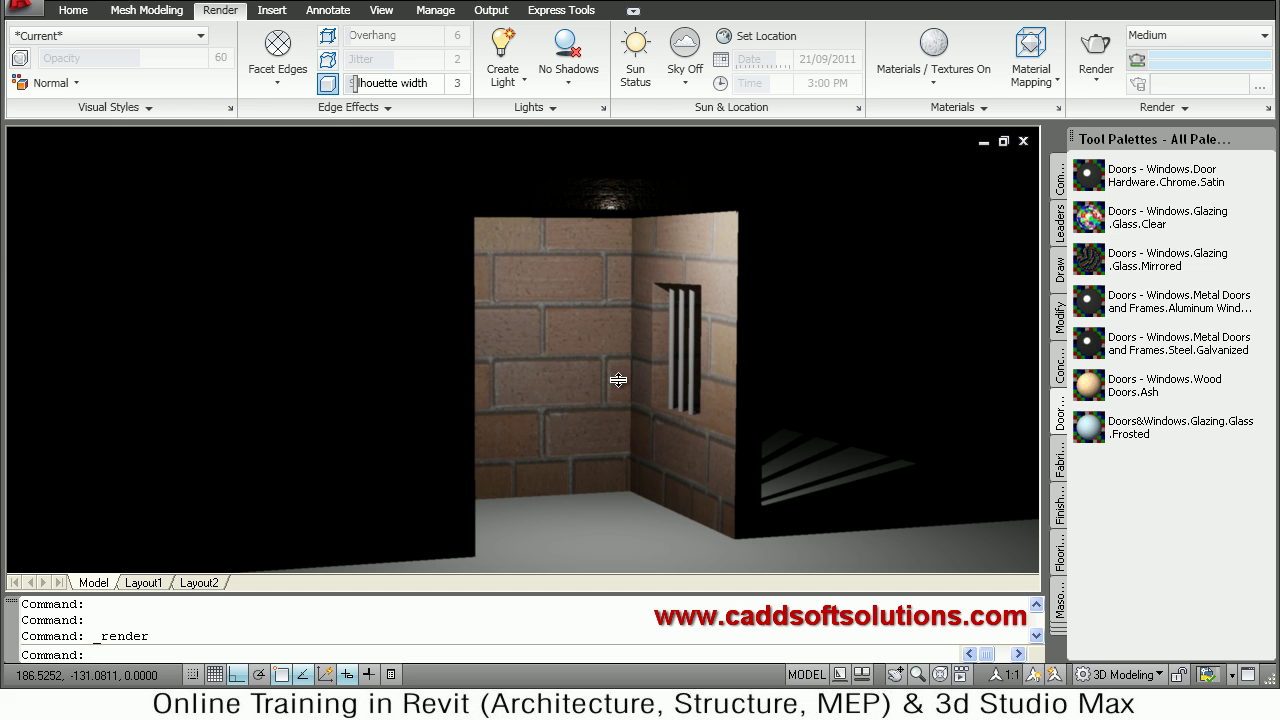
left_click(565, 380)
key("Escape")
- Turn the room back to show both windows and switch the sun on
mouse_move(646, 366)
middle_mouse_down("shift")
mouse_move(553, 376)
mouse_move(536, 405)
mouse_move(412, 398)
middle_mouse_up("shift")
left_click(553, 376)
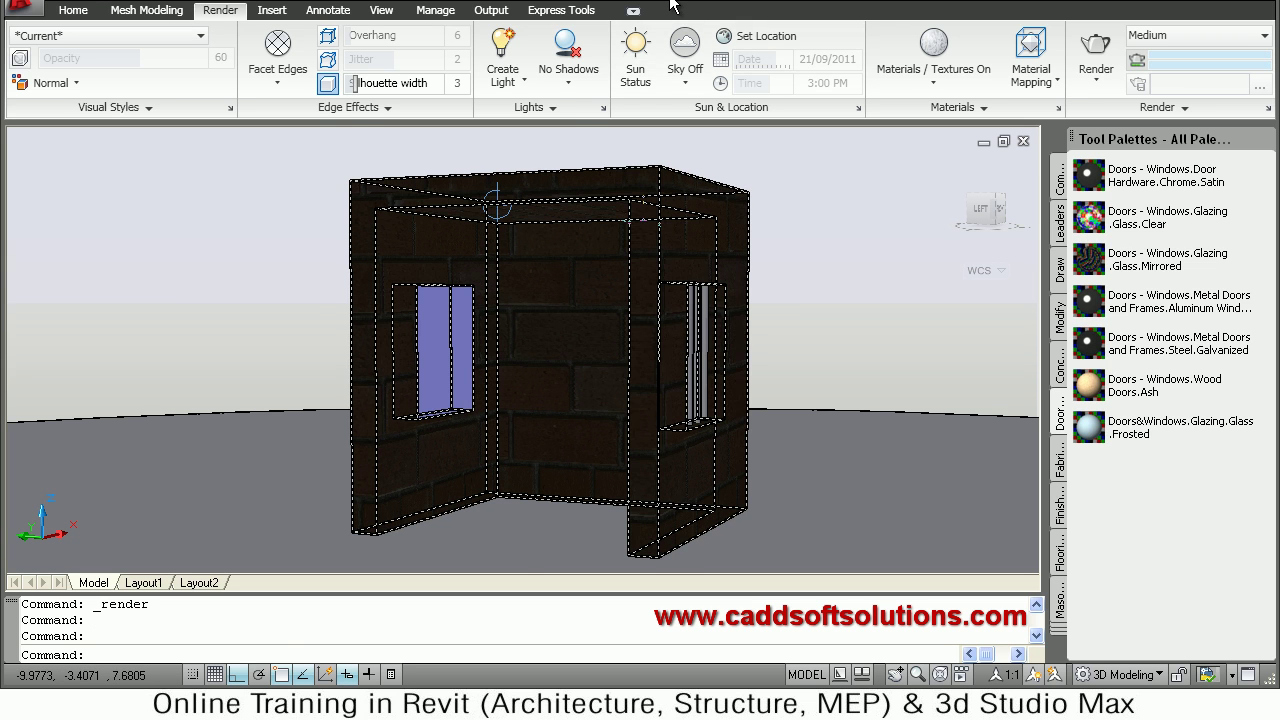
left_click(638, 55)
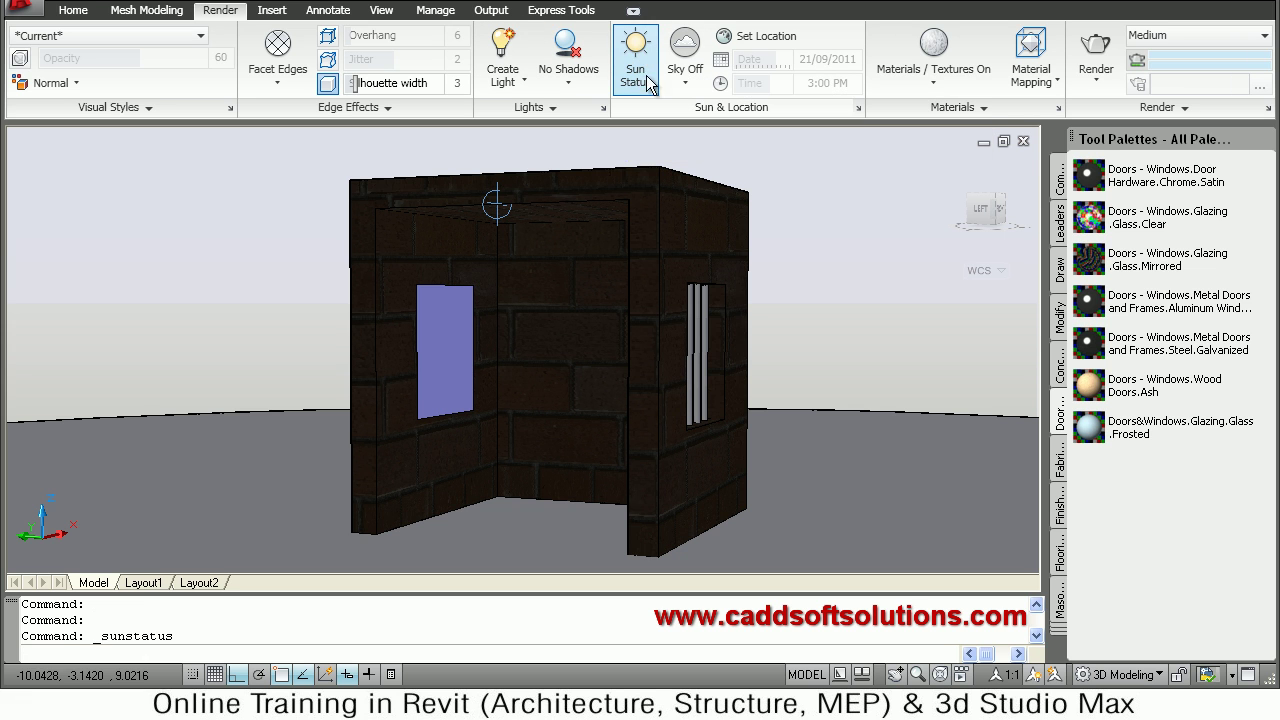
- Apply the Metal Doors and Frames.Steel.Galvanized material to the four bars of the front window
middle_click_drag(613, 405, 674, 409, "shift")
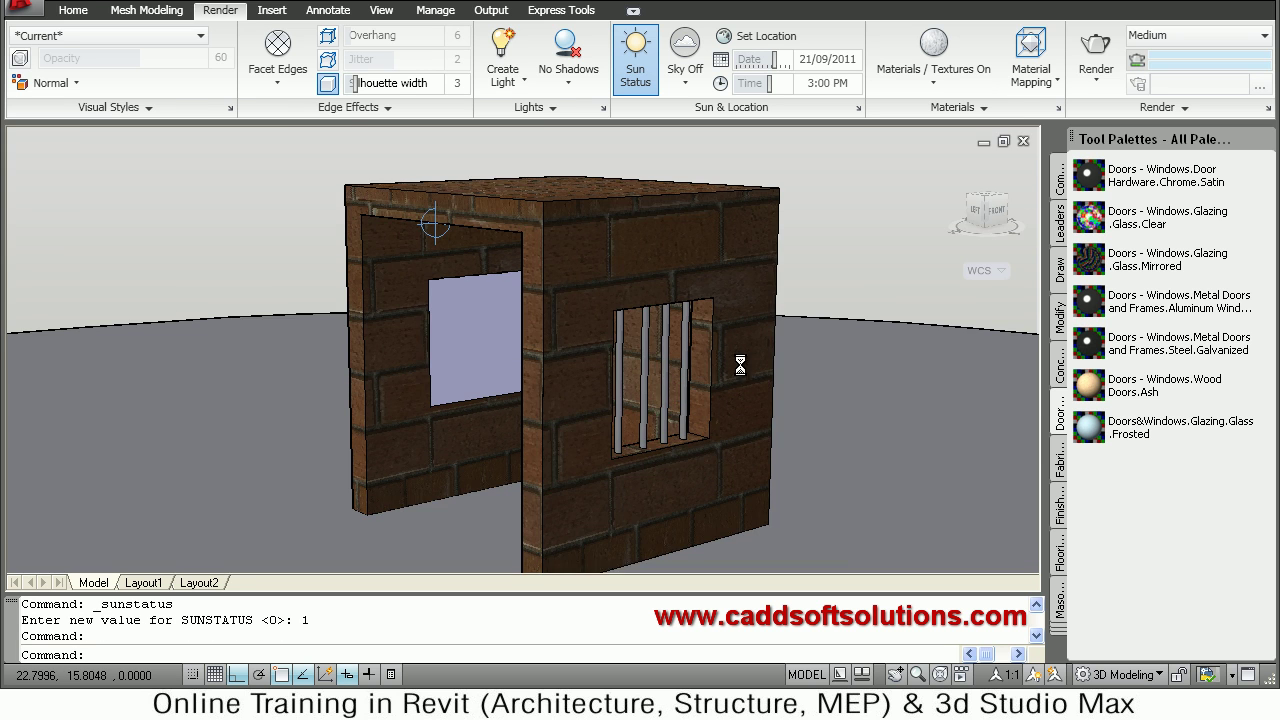
scroll(711, 374, "up", 2)
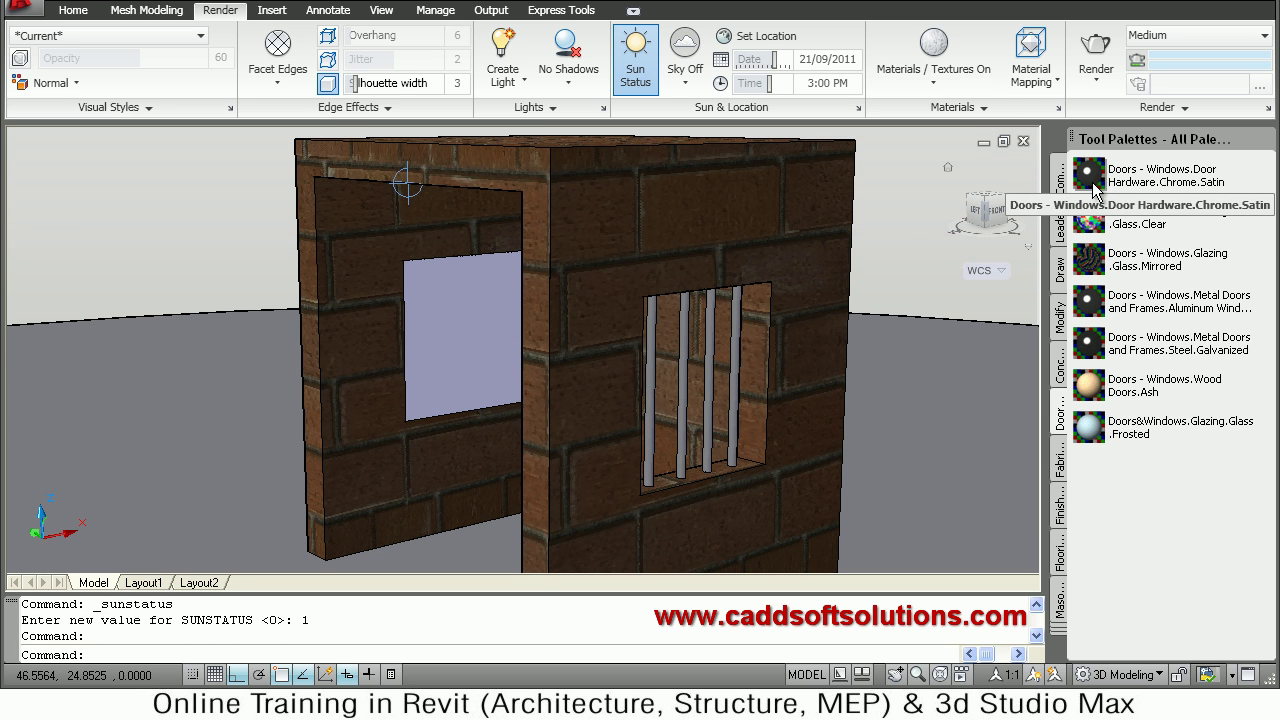
left_click(1093, 347)
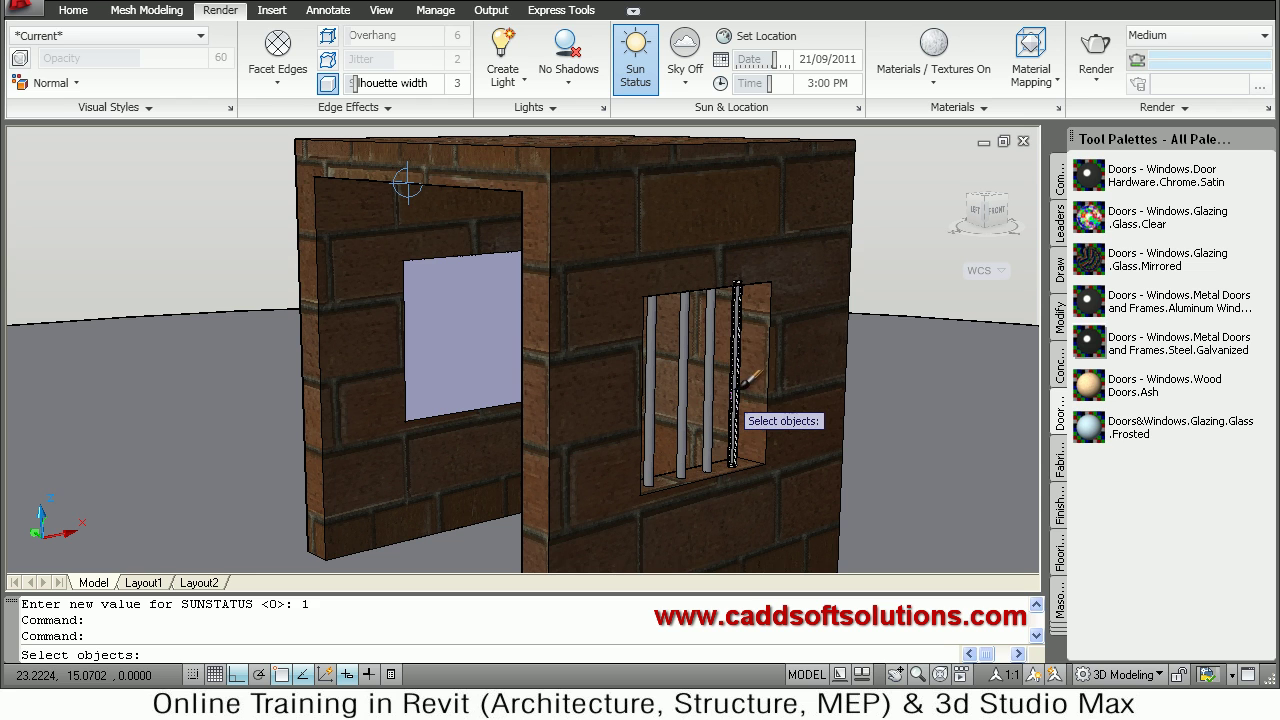
left_click(729, 394)
left_click(710, 396)
left_click(684, 395)
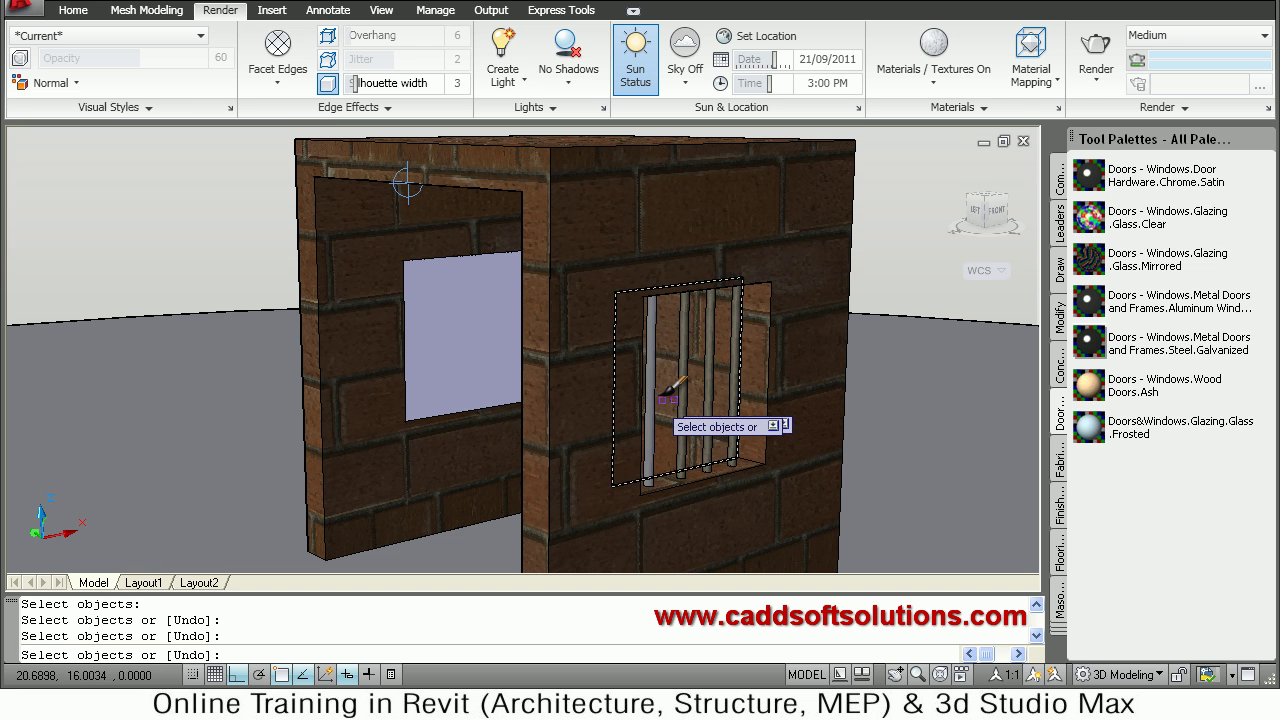
left_click(651, 402)
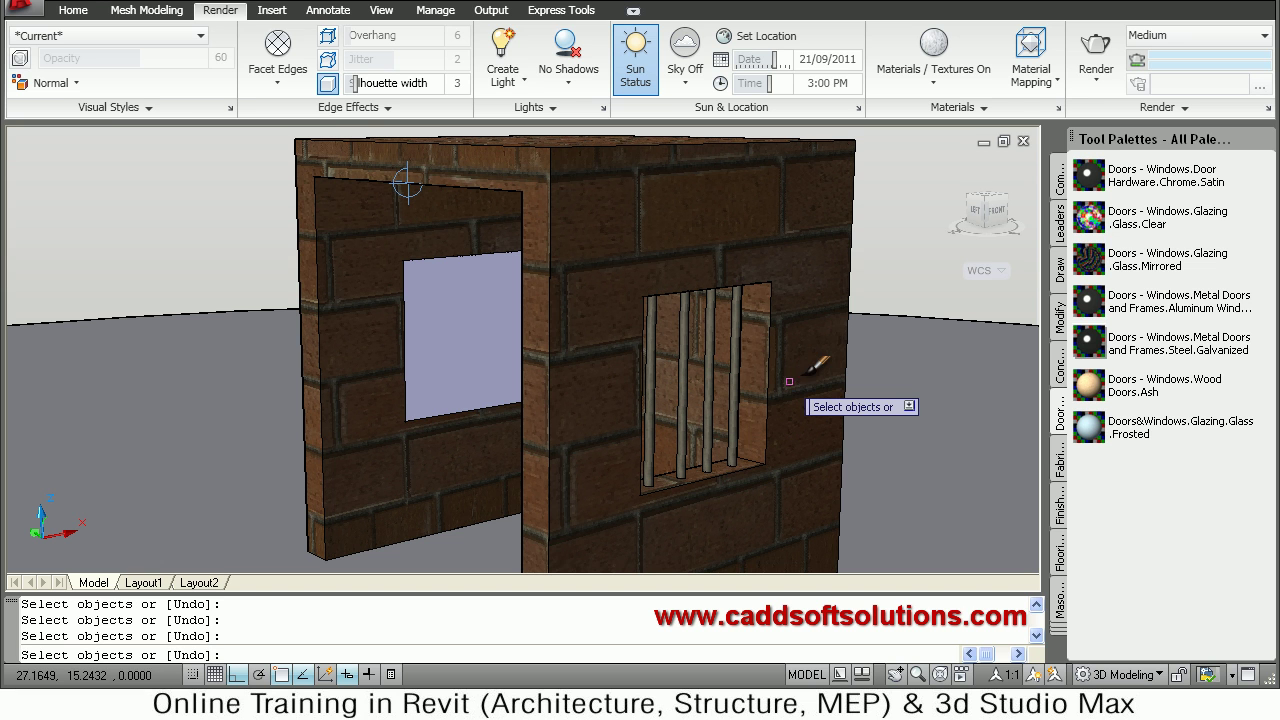
key("Return")
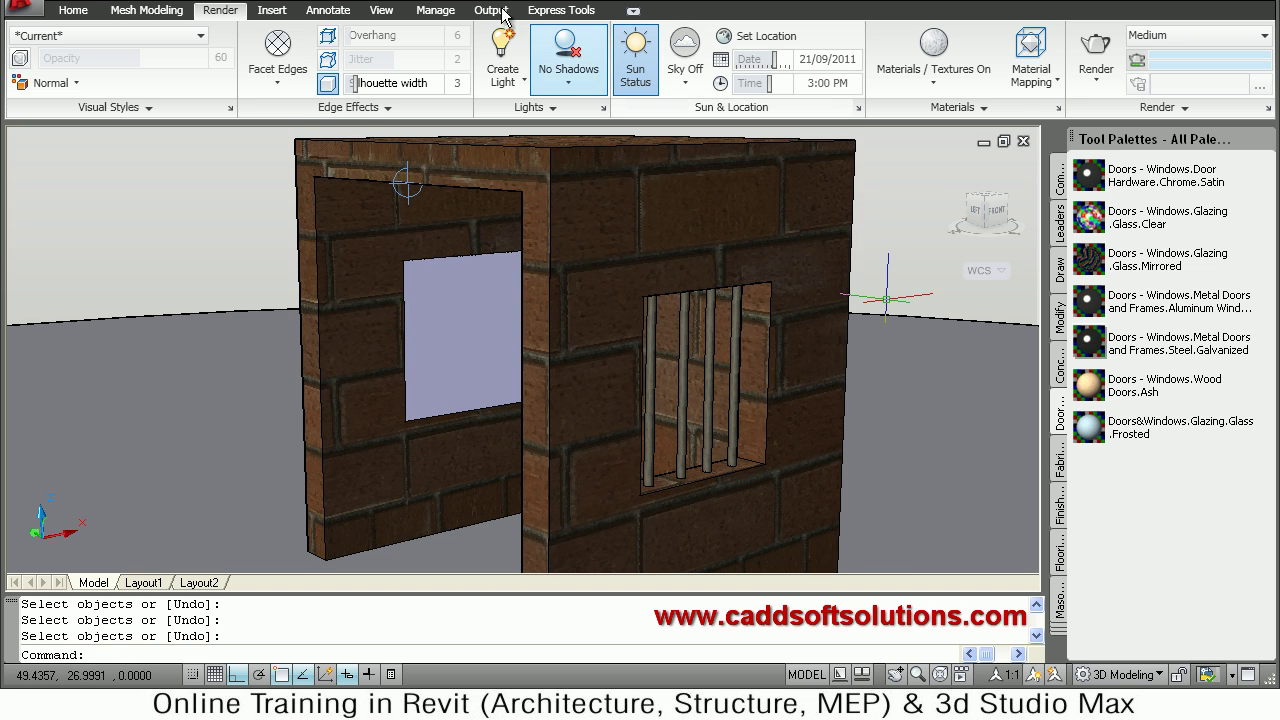
- Turn the sun off and render the close view of the barred window with the point light
left_click(638, 72)
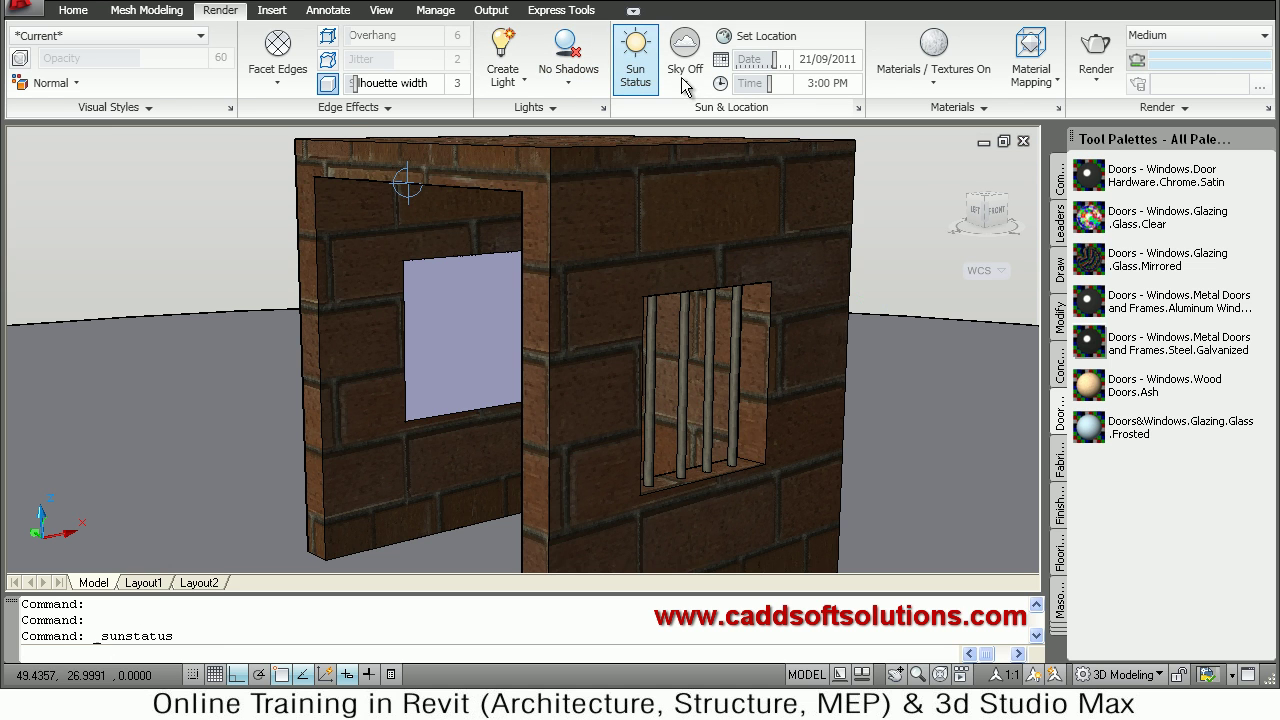
left_click(1096, 50)
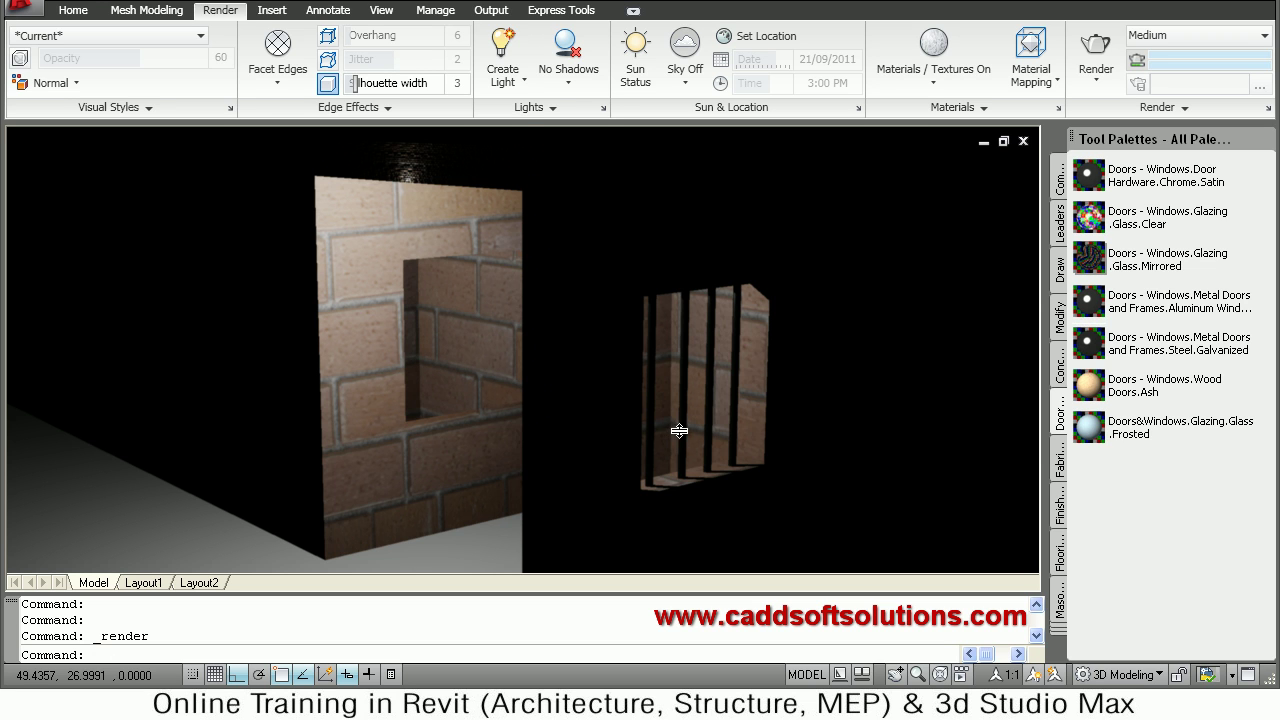
left_click(576, 400)
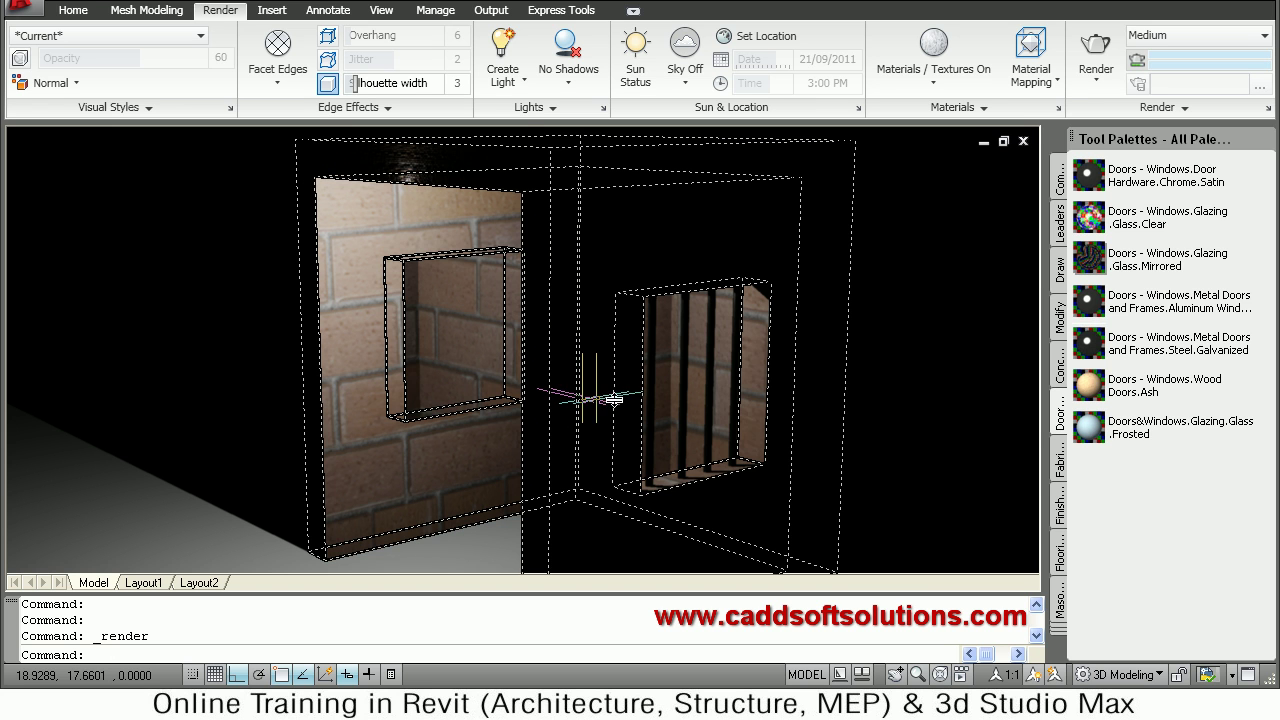
- Leave the rendered image, orbit the room to face its open side with both barred windows, and switch the sun on
key("Escape")
middle_click_drag(530, 408, 670, 403, "shift")
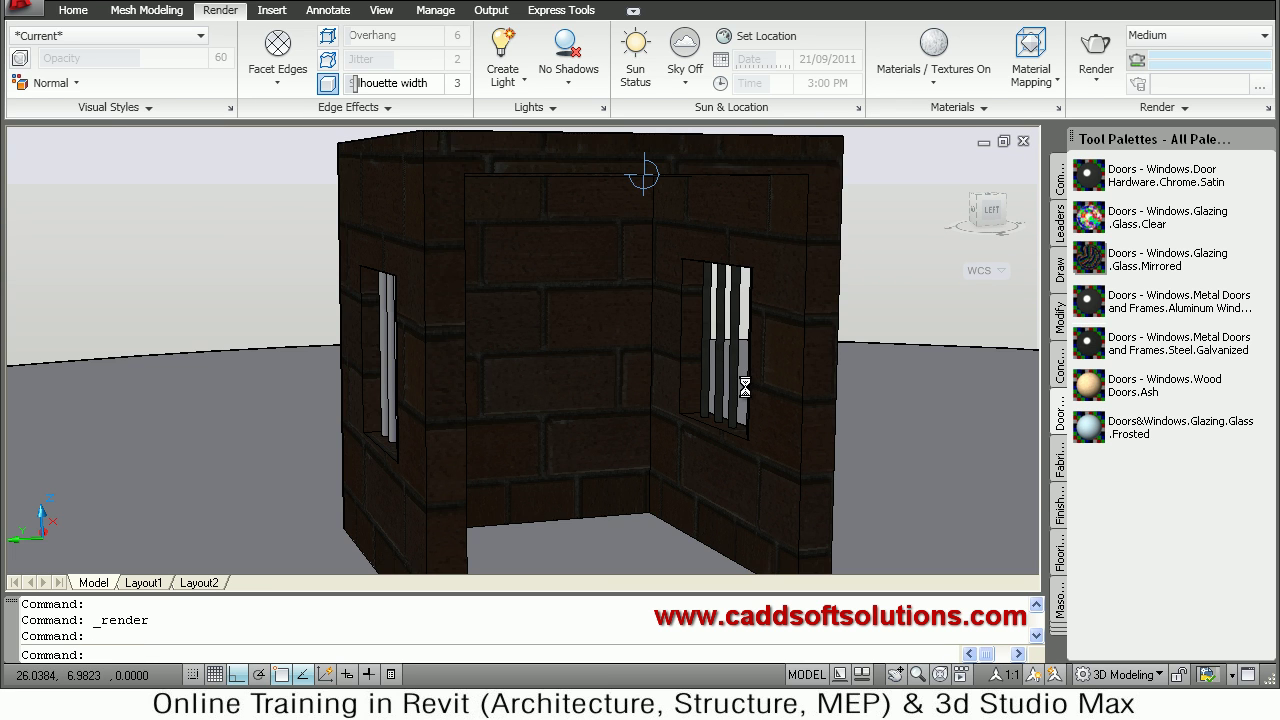
key("Escape")
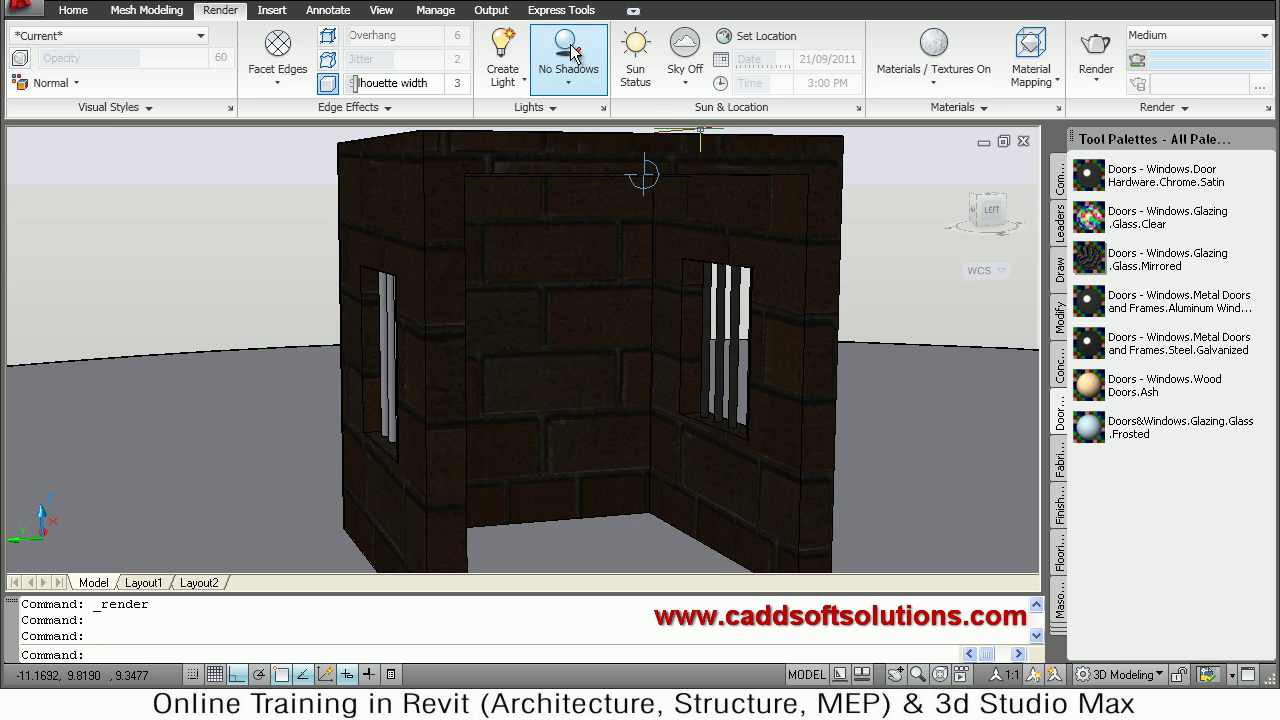
left_click(636, 70)
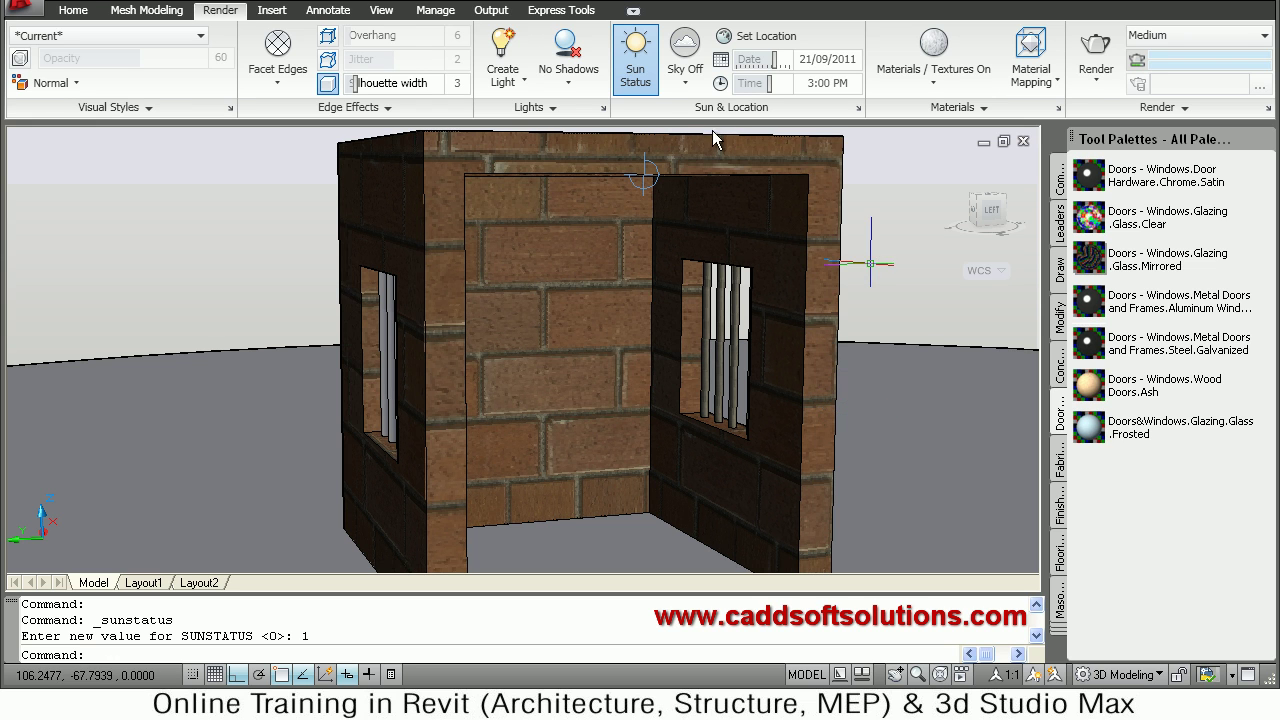
- Remove the brick material from the room's walls using the Materials palette
left_click(382, 12)
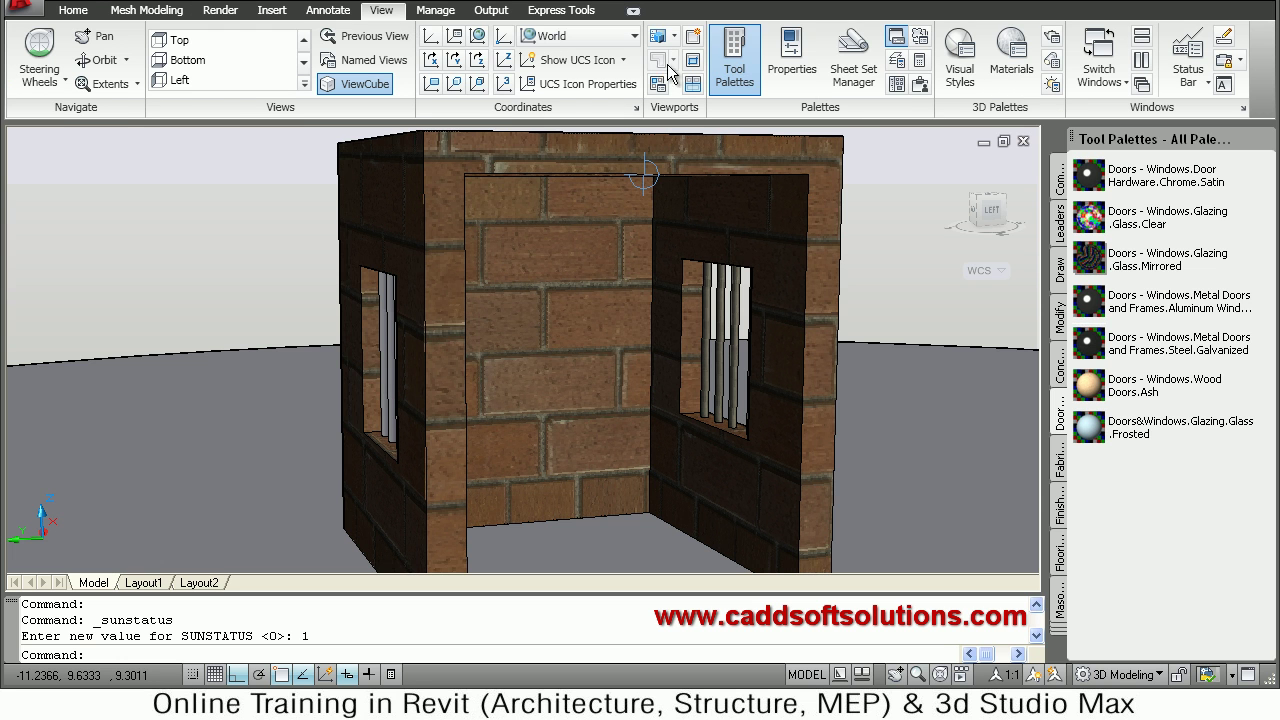
left_click(1021, 67)
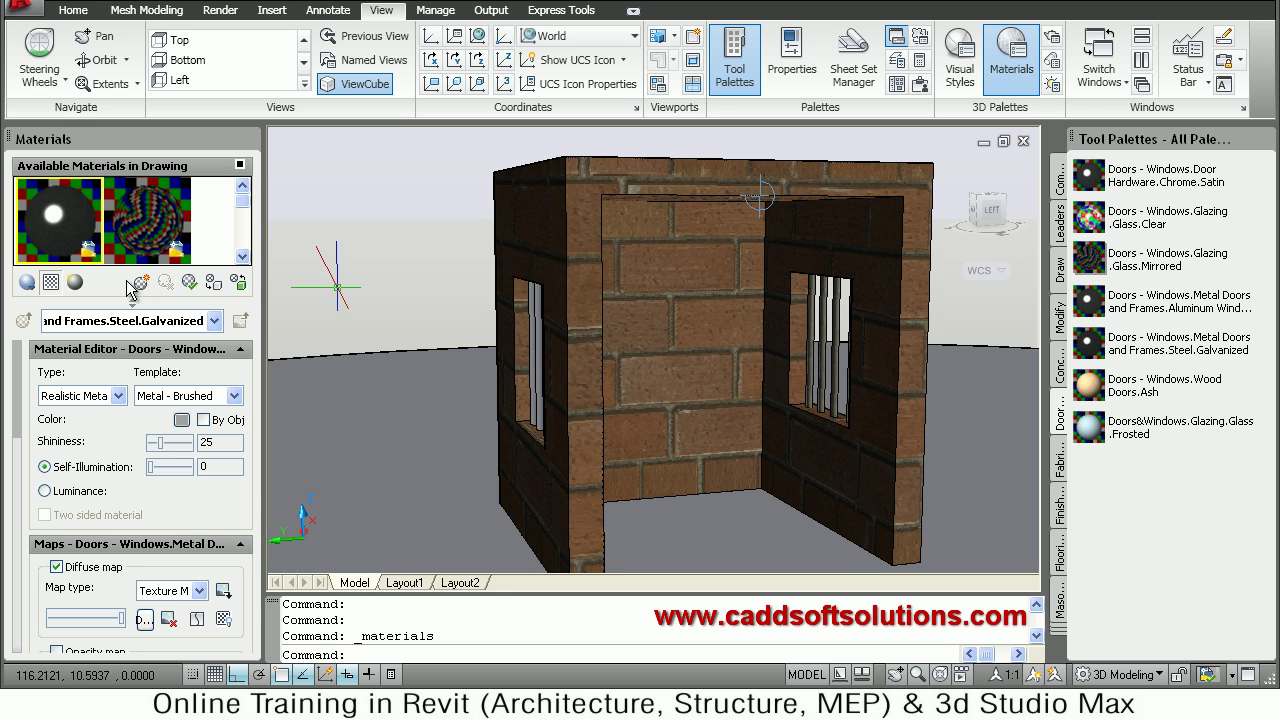
left_click(240, 284)
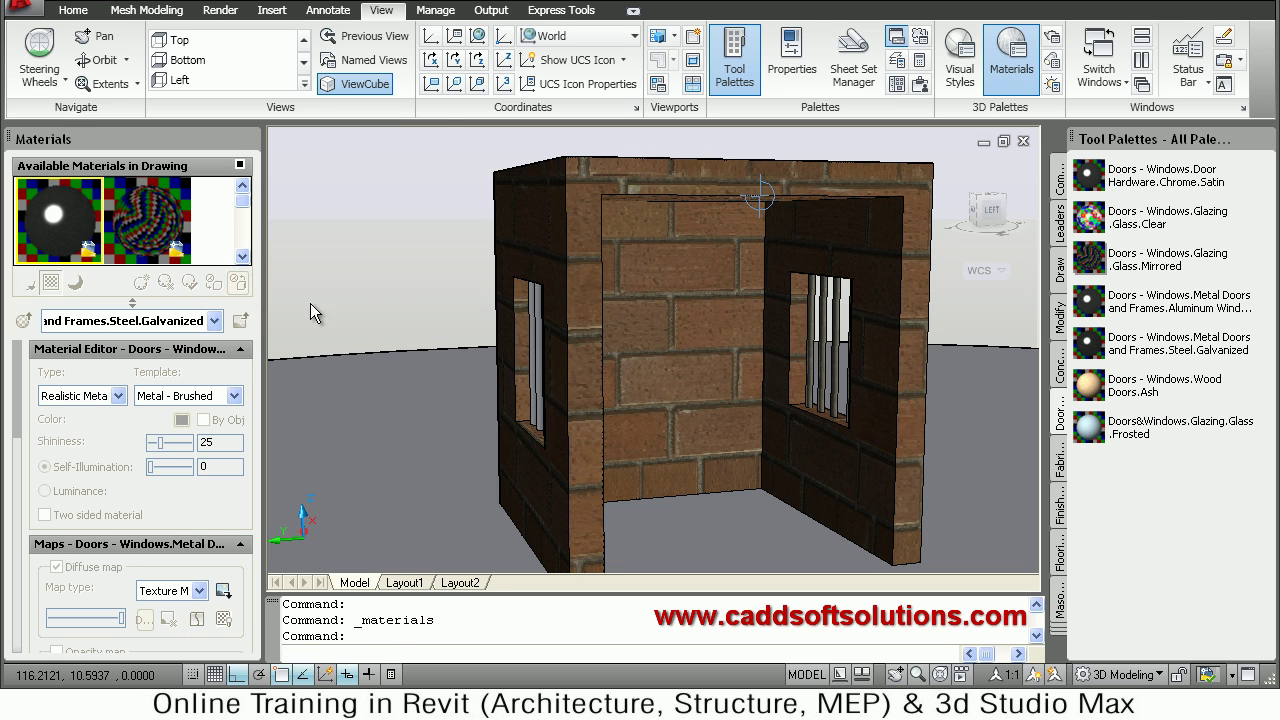
left_click(695, 362)
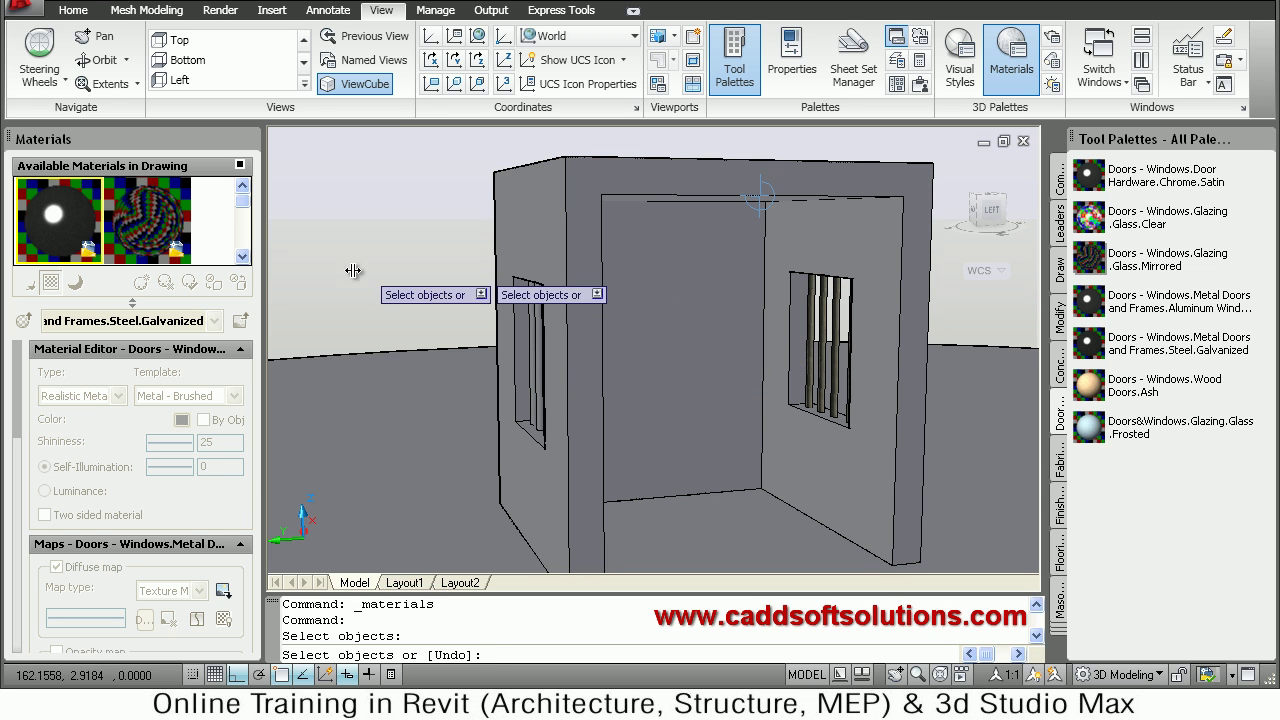
key("Return")
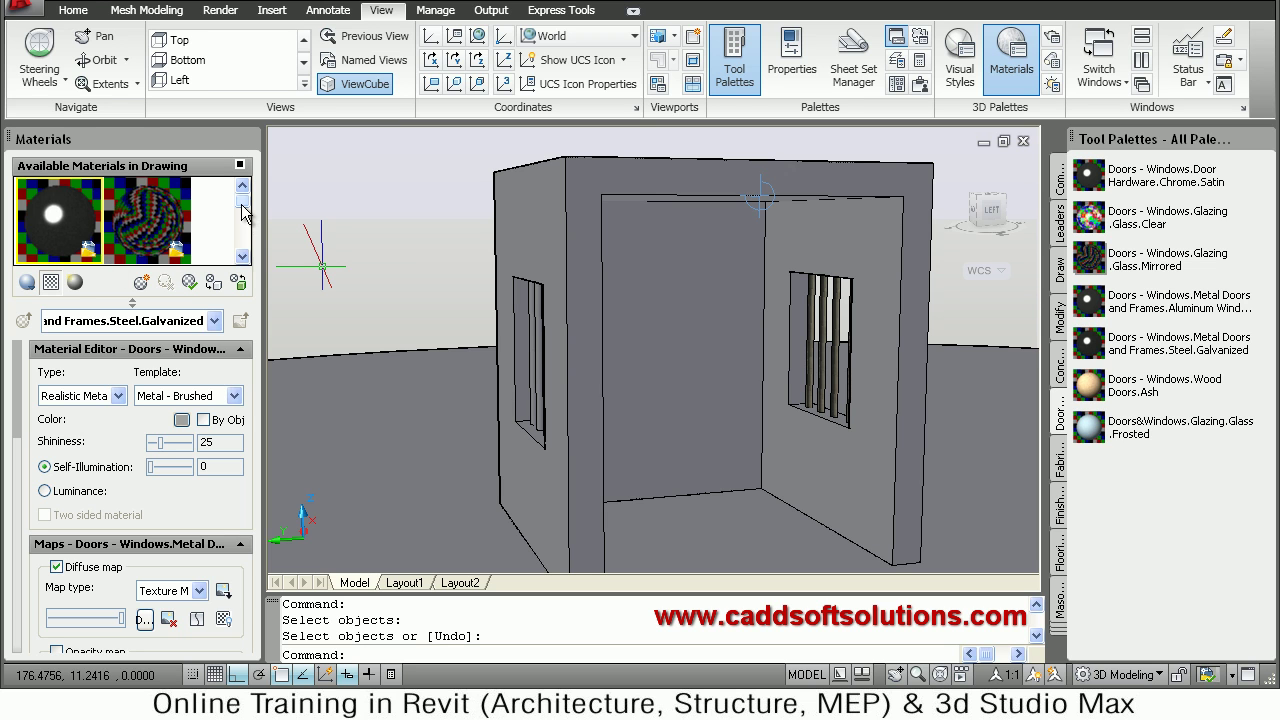
- Create a new material named Material 1, keeping the Realistic type and the User defined template
left_click(242, 256)
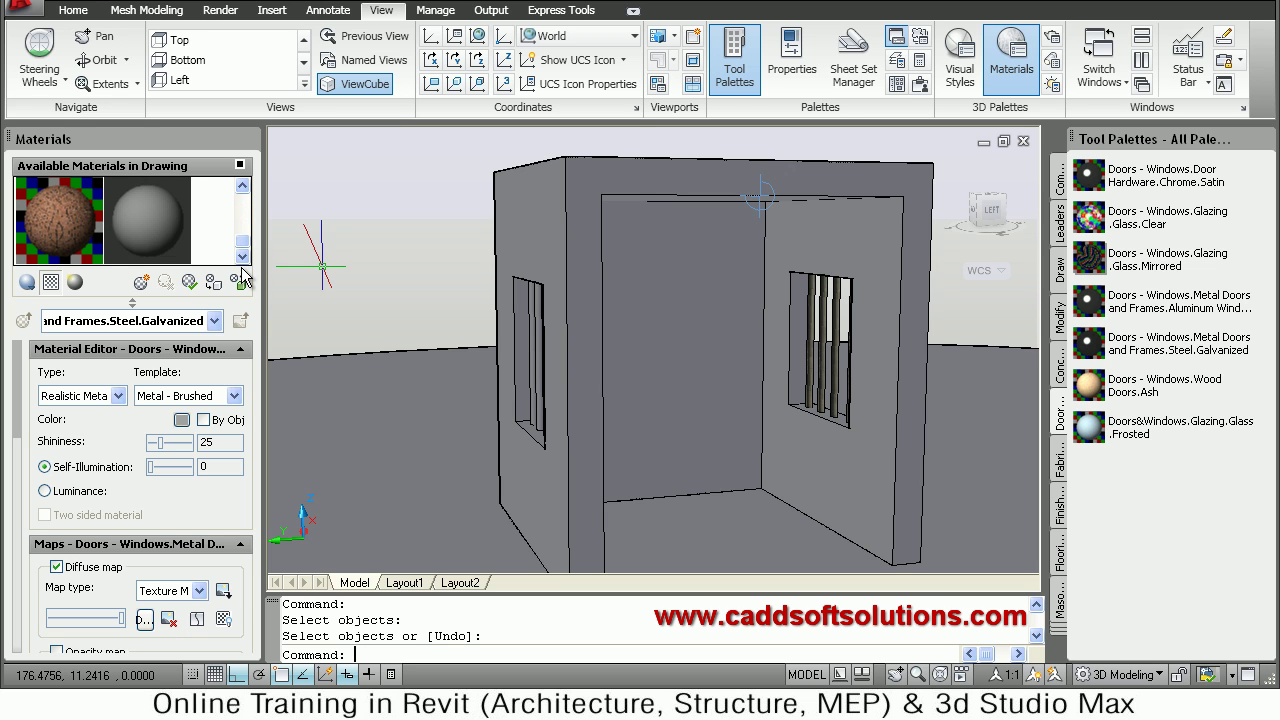
left_click(141, 284)
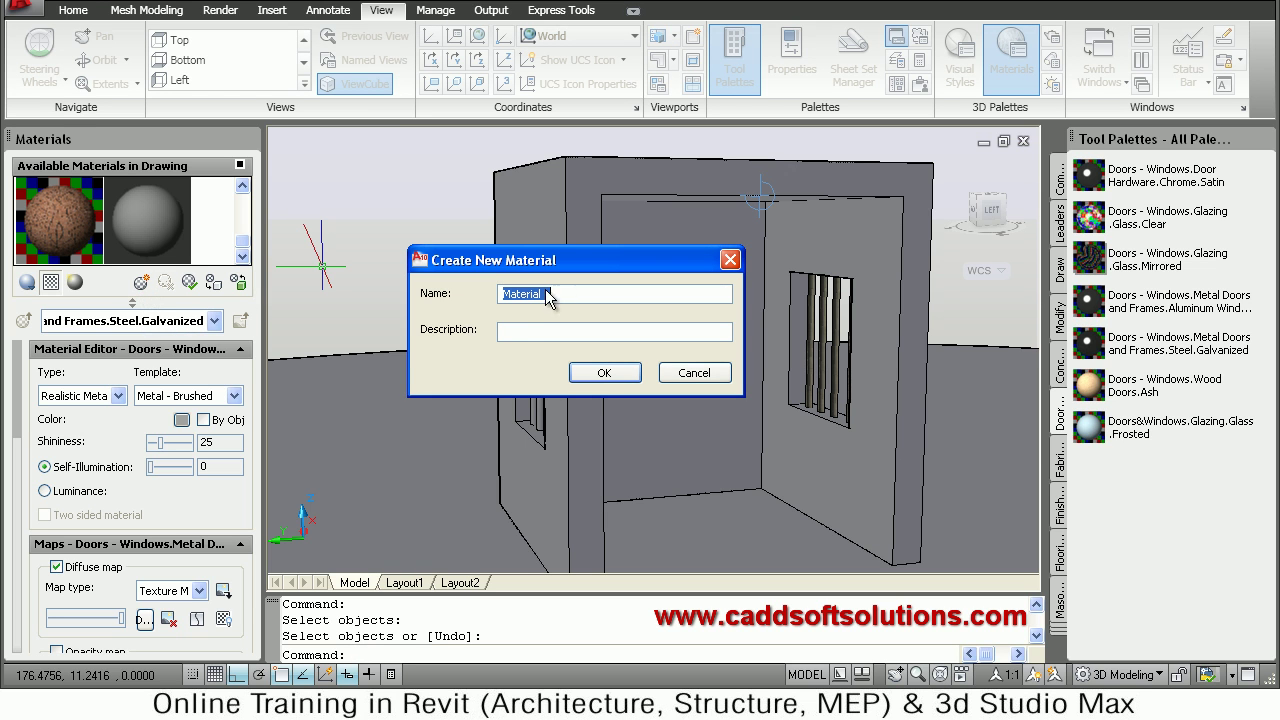
left_click(588, 377)
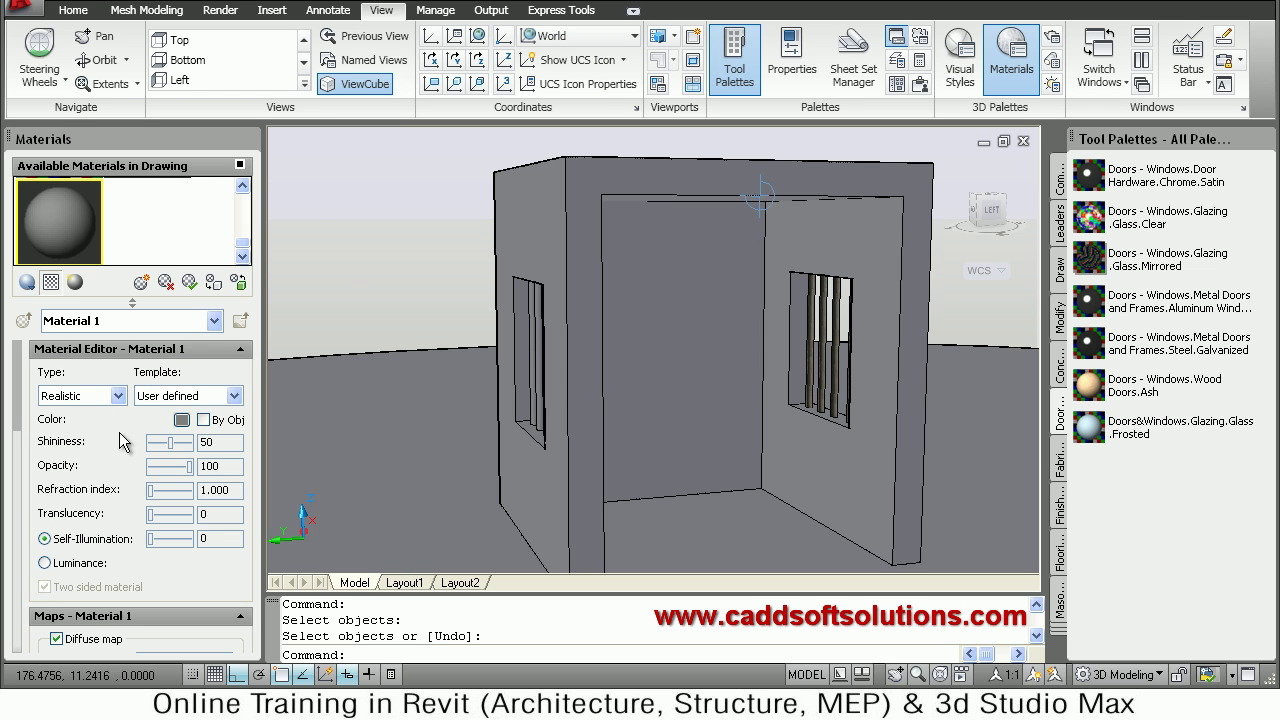
left_click(182, 400)
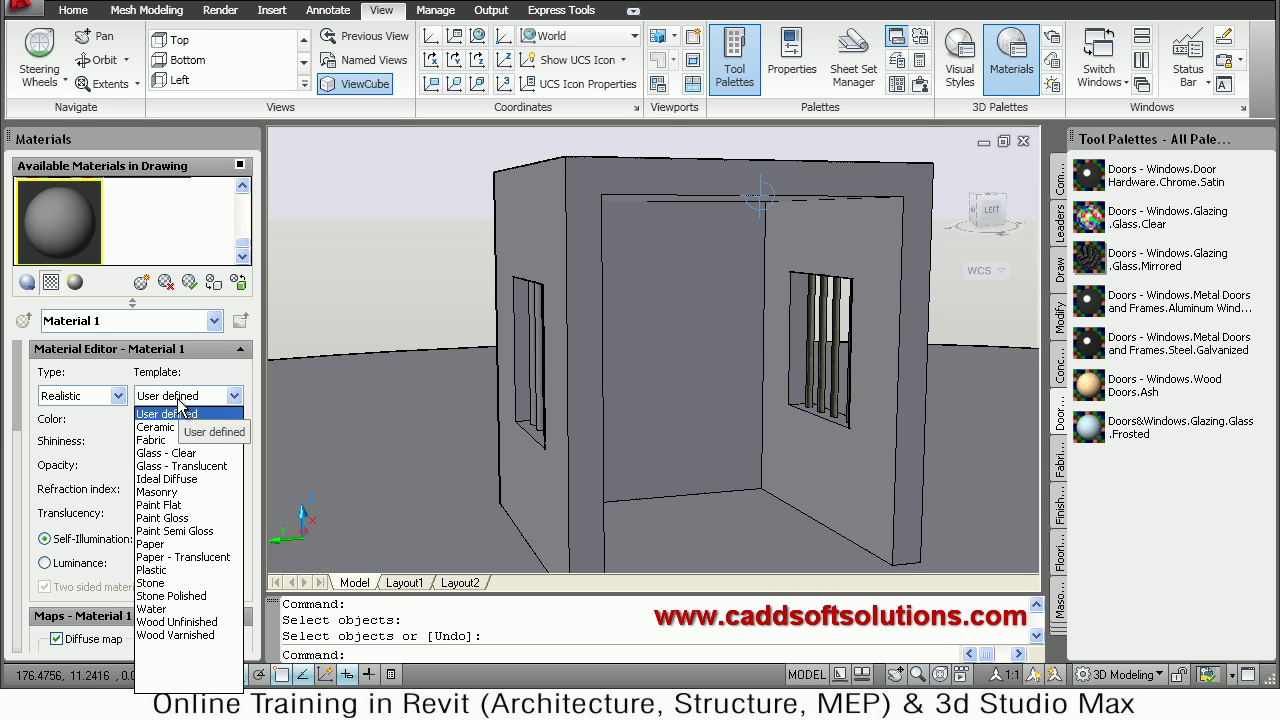
left_click(178, 412)
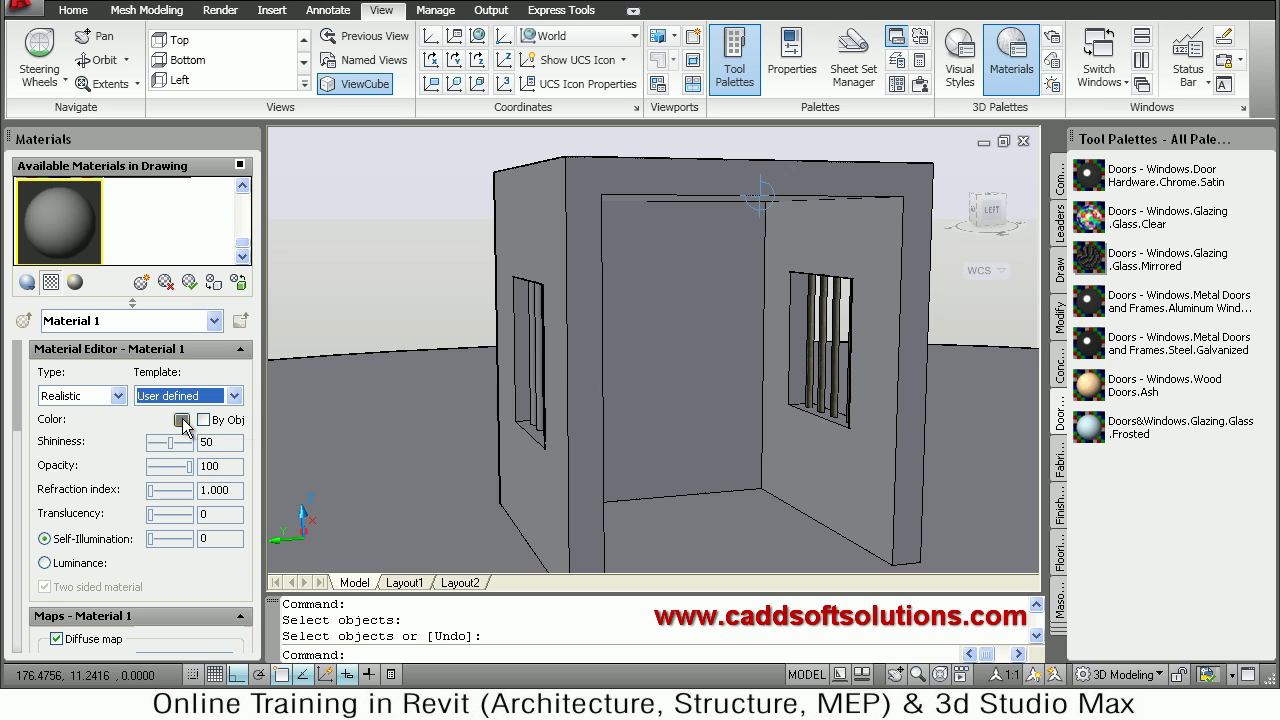
- Set Material 1's diffuse colour to a golden yellow from the AutoCAD index colours, with opacity at 100
left_click(183, 420)
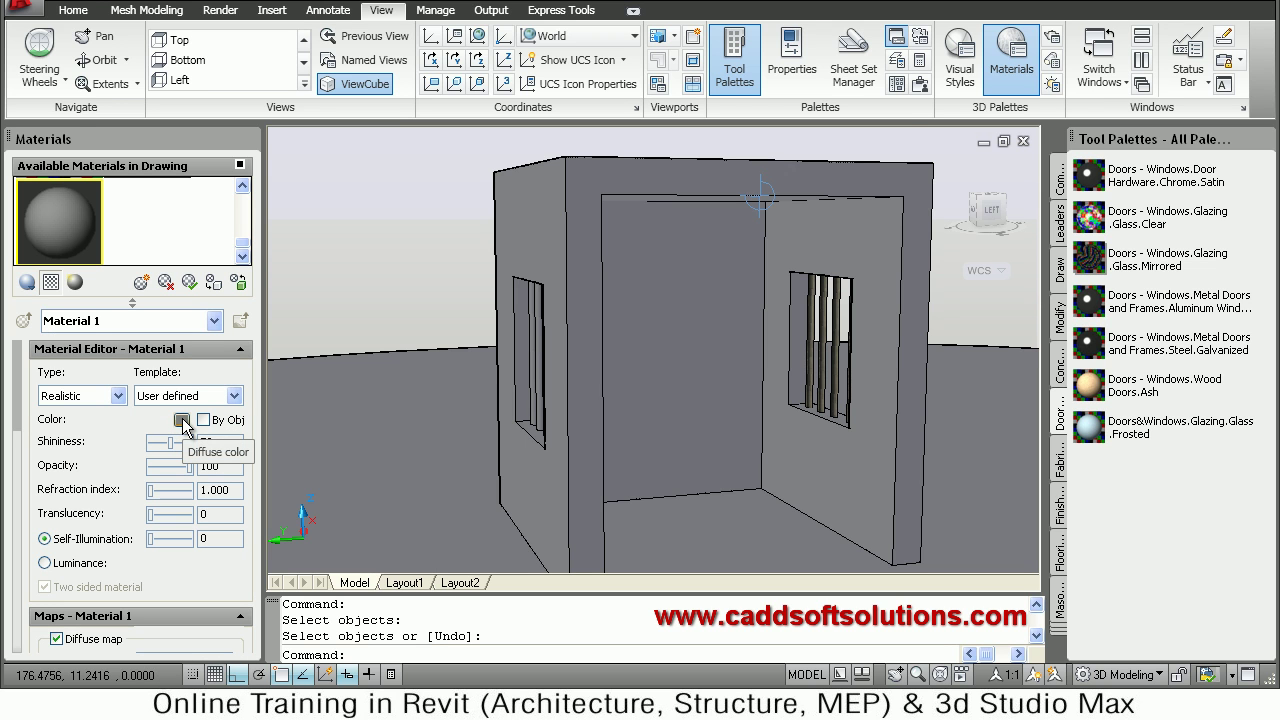
left_click(182, 421)
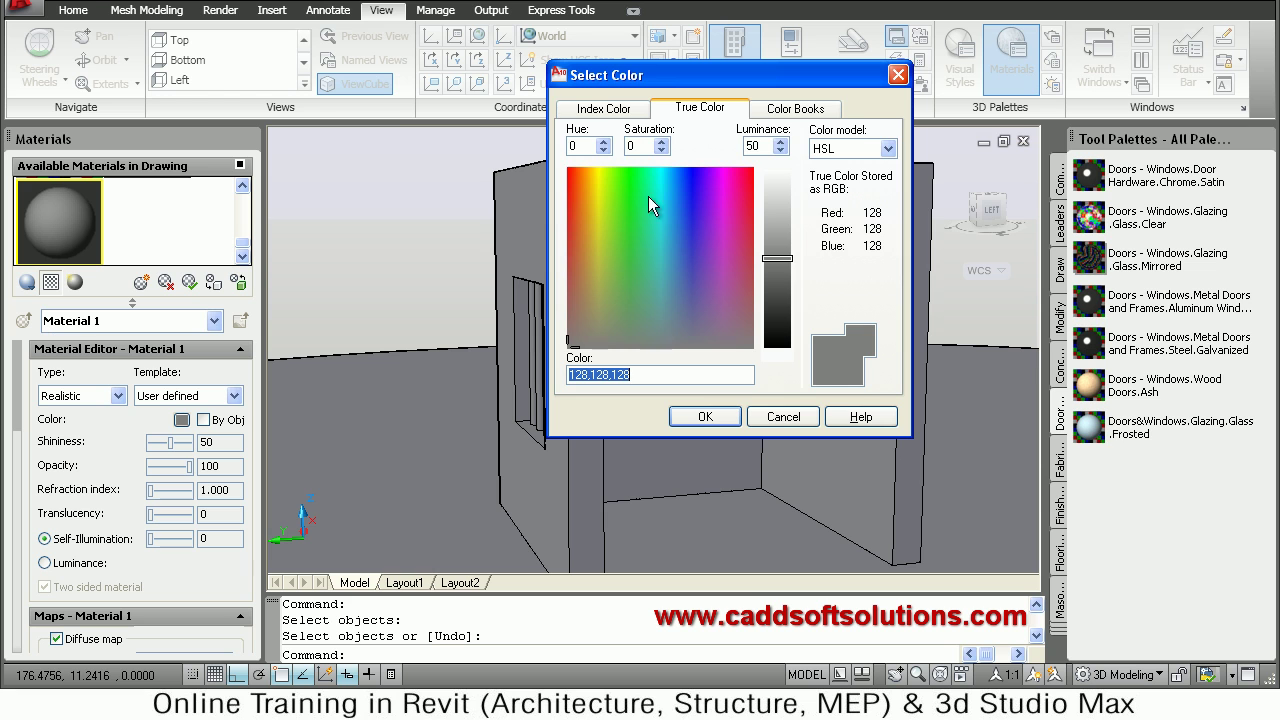
left_click(603, 109)
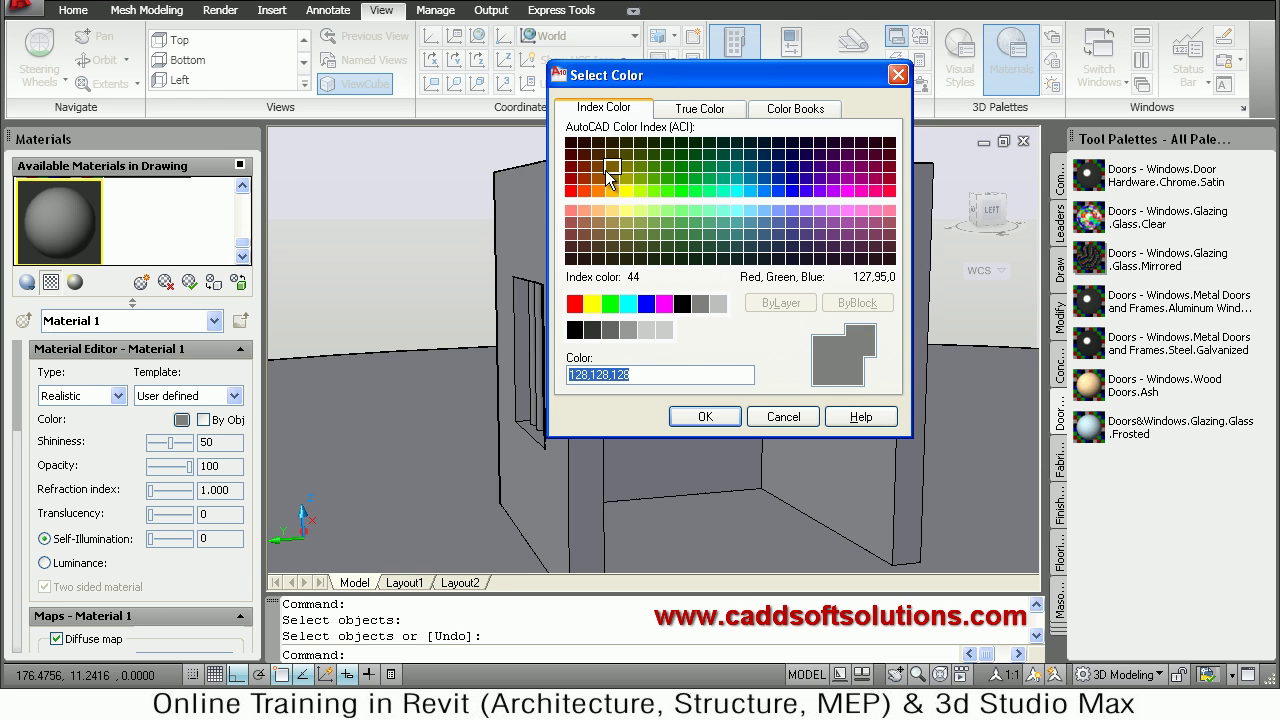
left_click(614, 186)
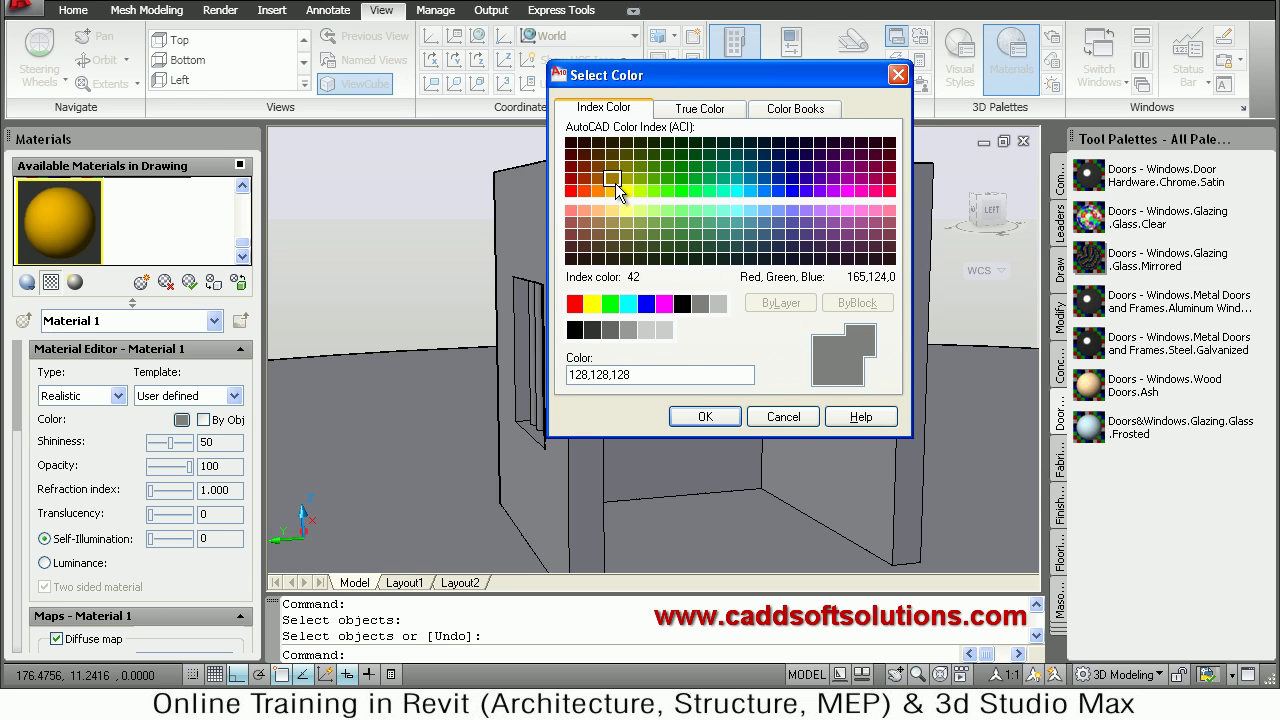
left_click(705, 418)
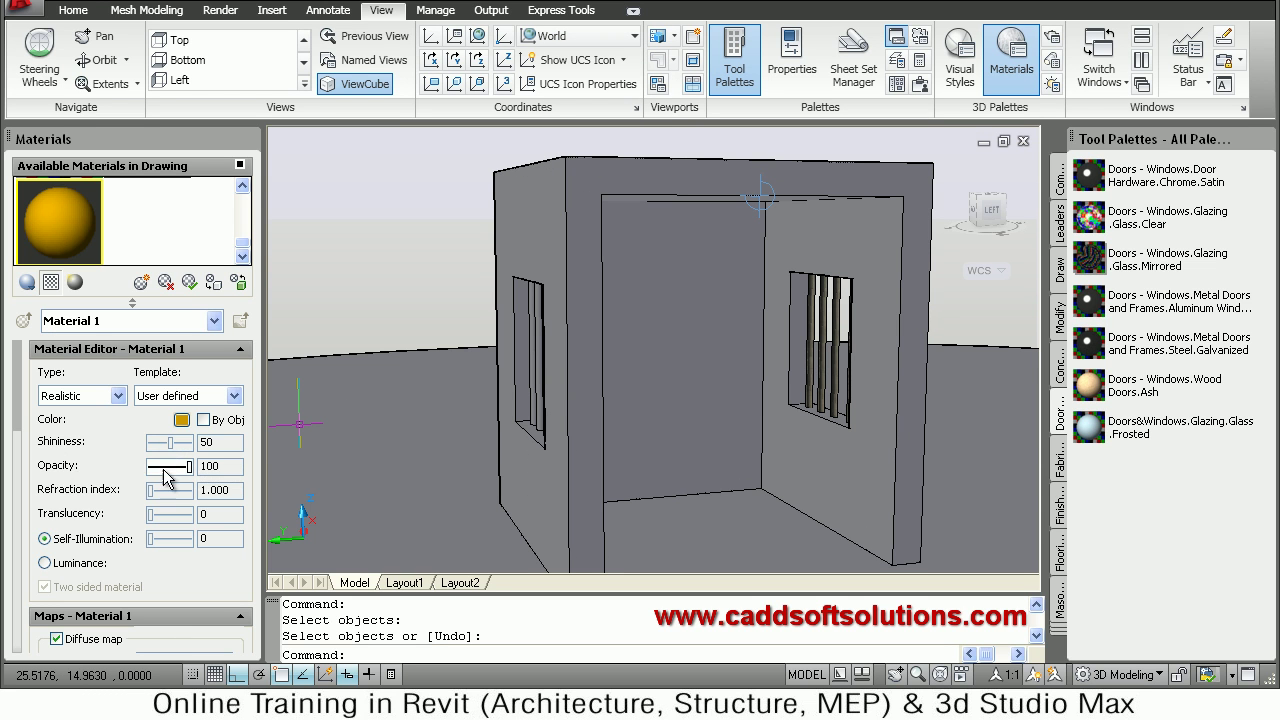
left_click_drag(187, 478, 151, 476)
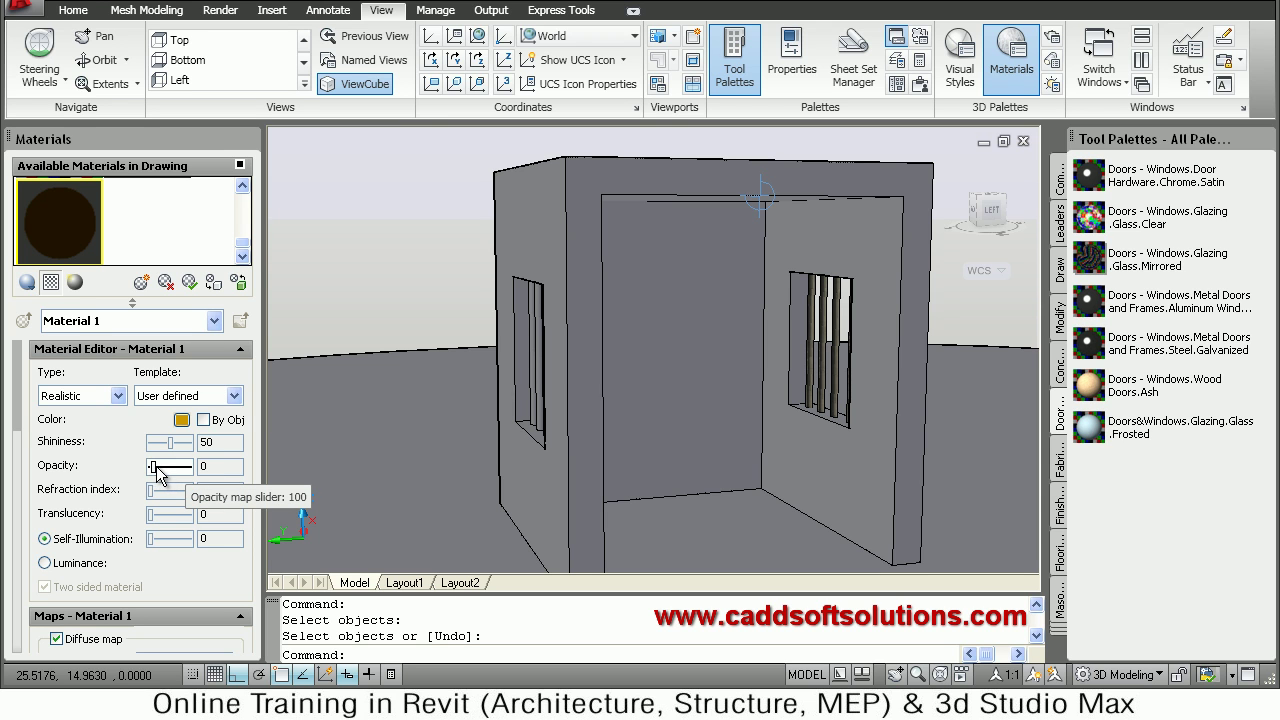
left_click_drag(177, 469, 203, 468)
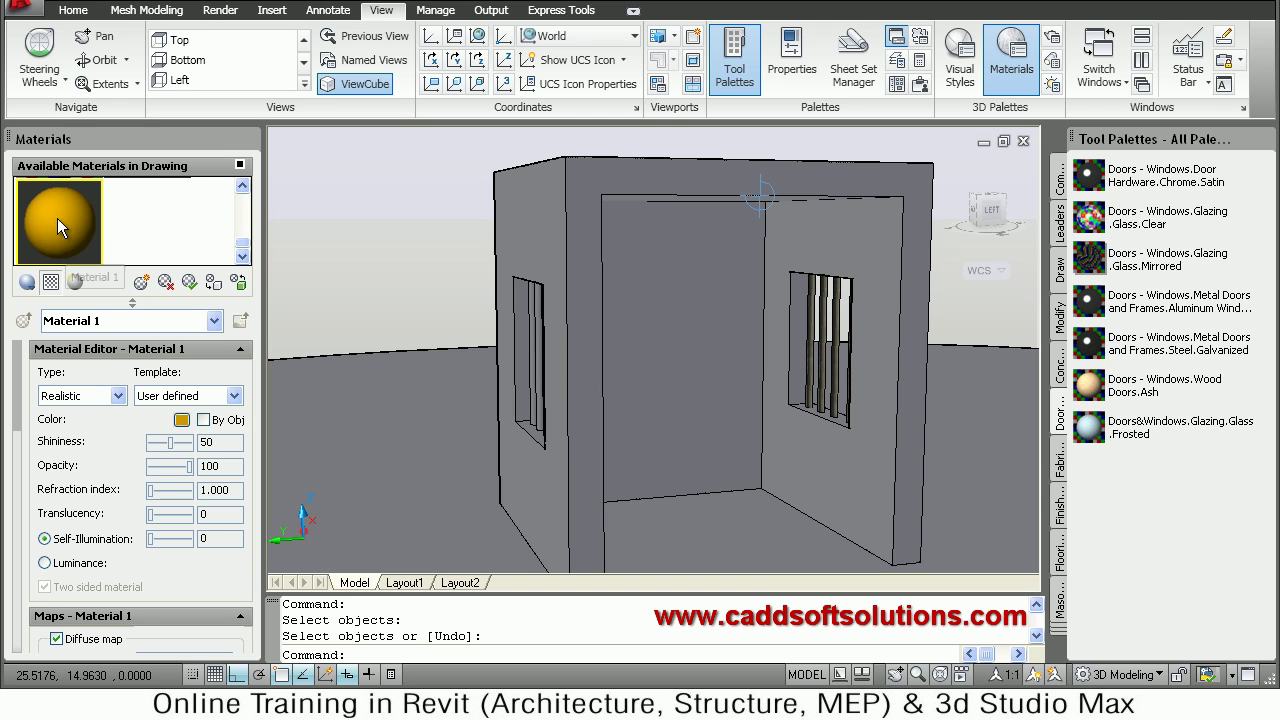
- Apply Material 1 to the room's walls and render the room with the sun on
left_click(215, 286)
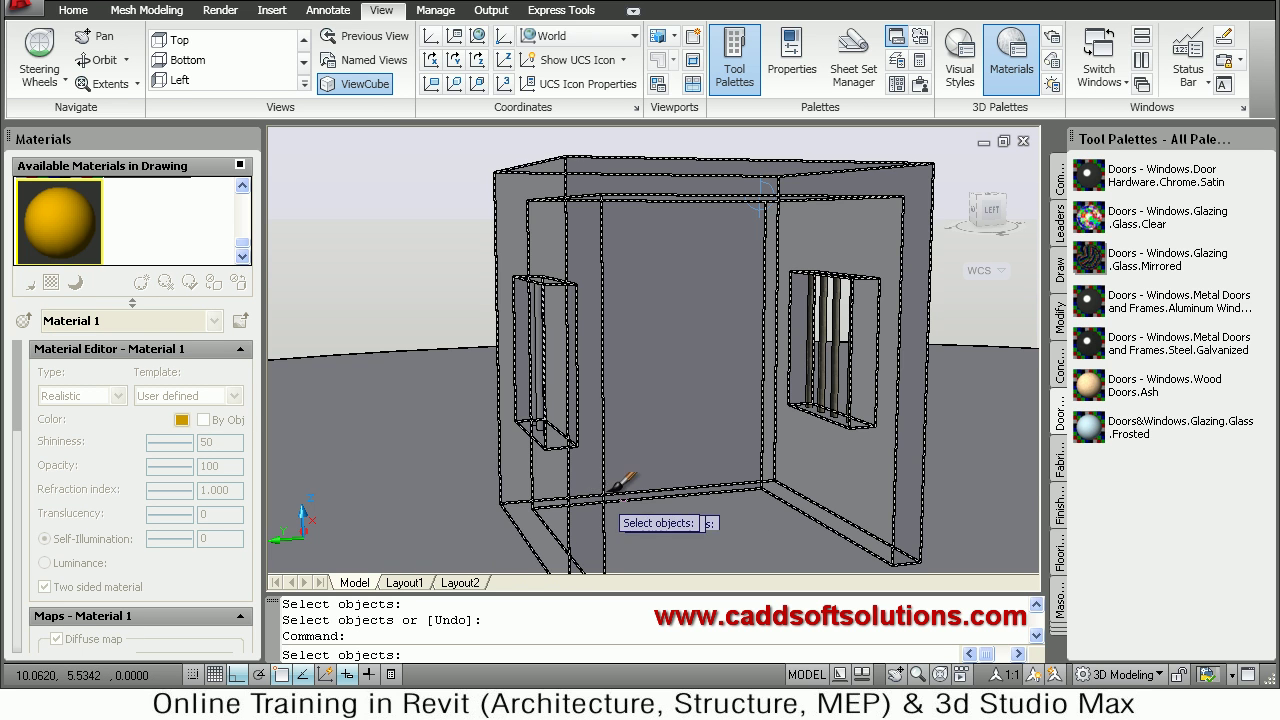
left_click(648, 489)
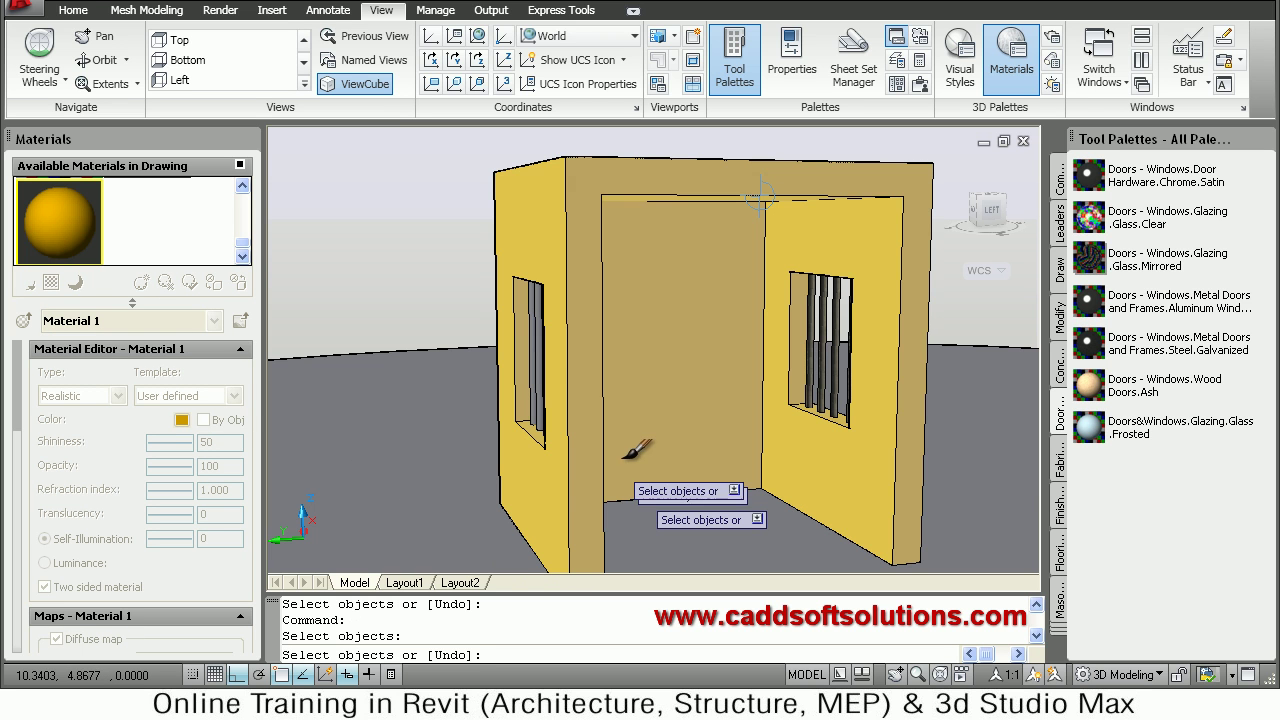
key("Return")
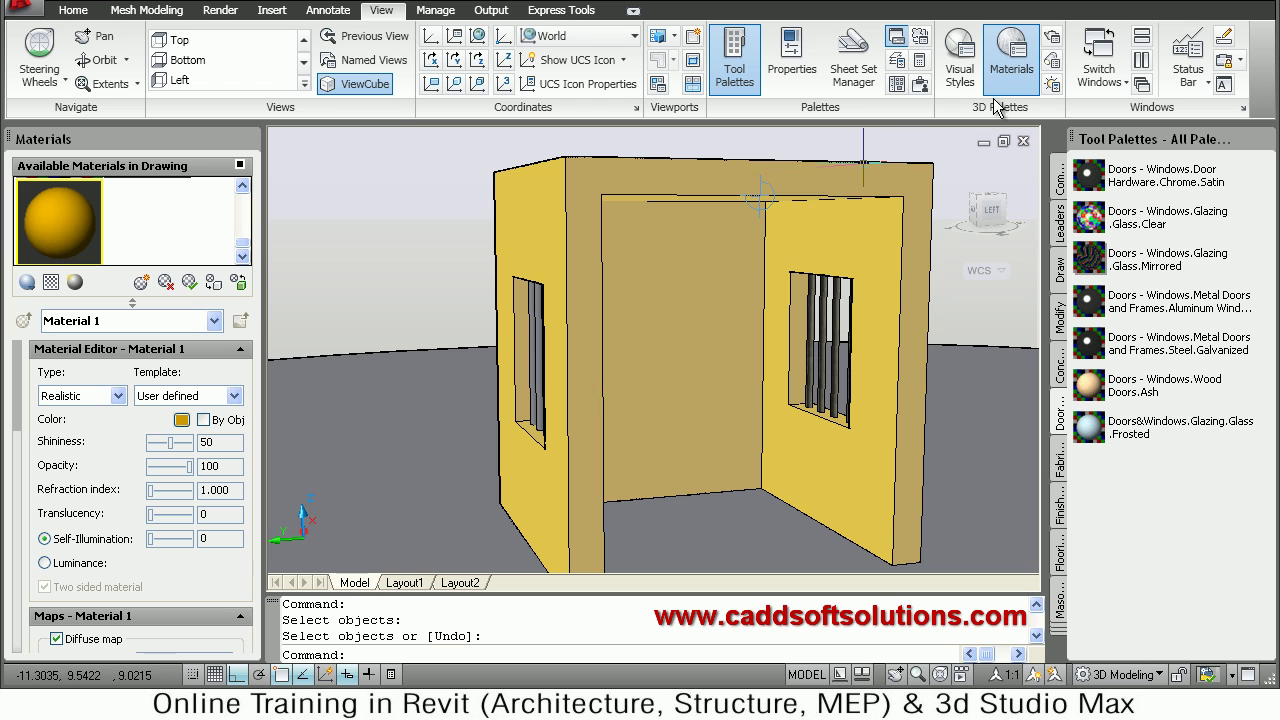
left_click(218, 10)
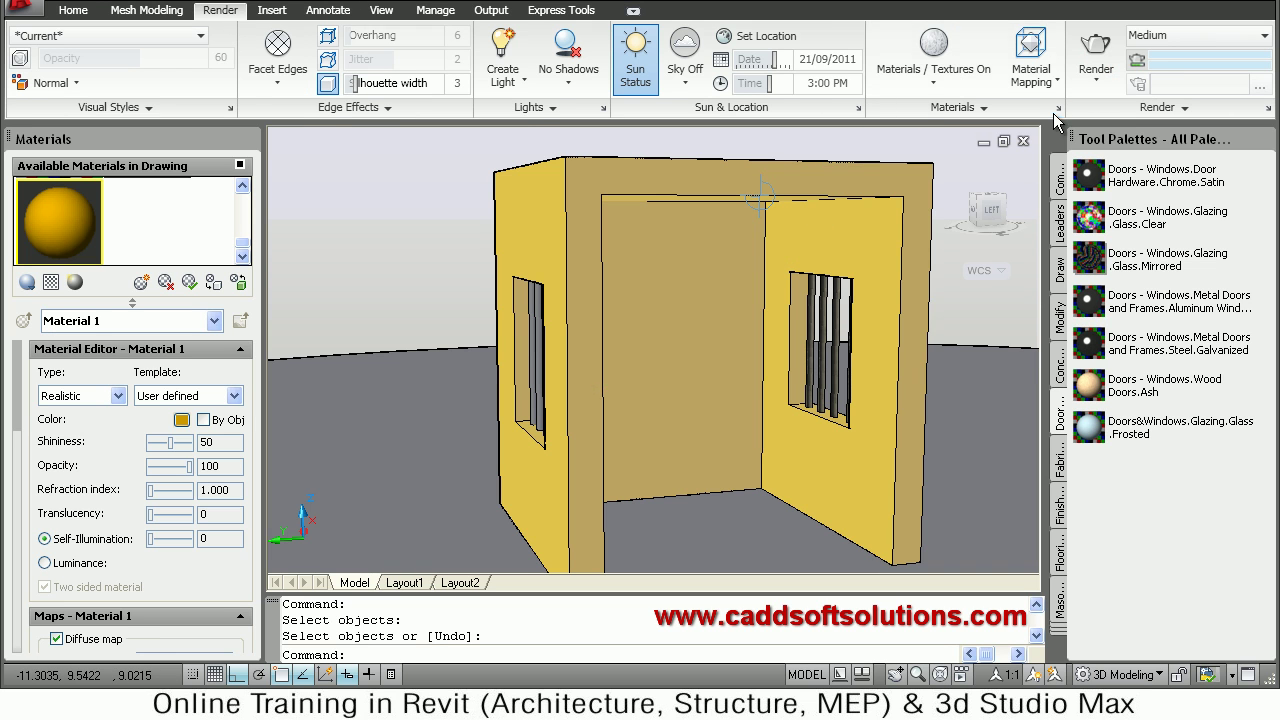
left_click(1101, 54)
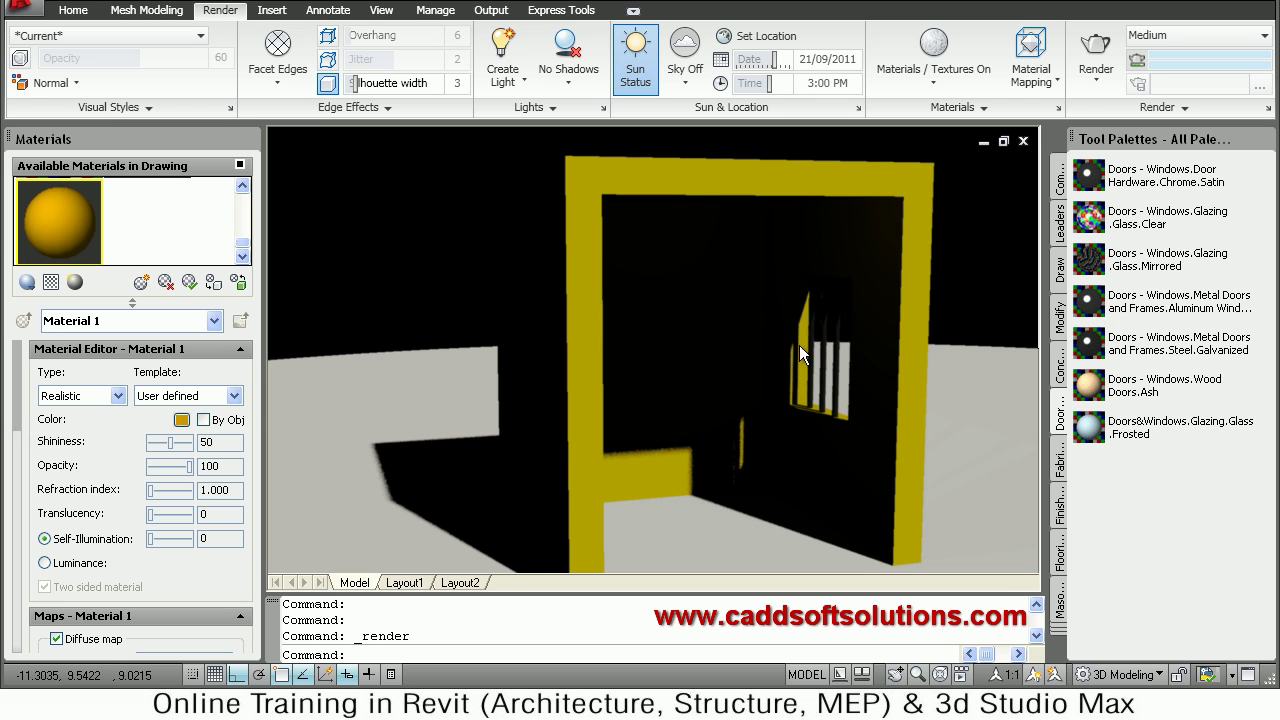
- Return from the render to the model view and bring up the flooring material samples
middle_click_drag(740, 385, 736, 386, "shift")
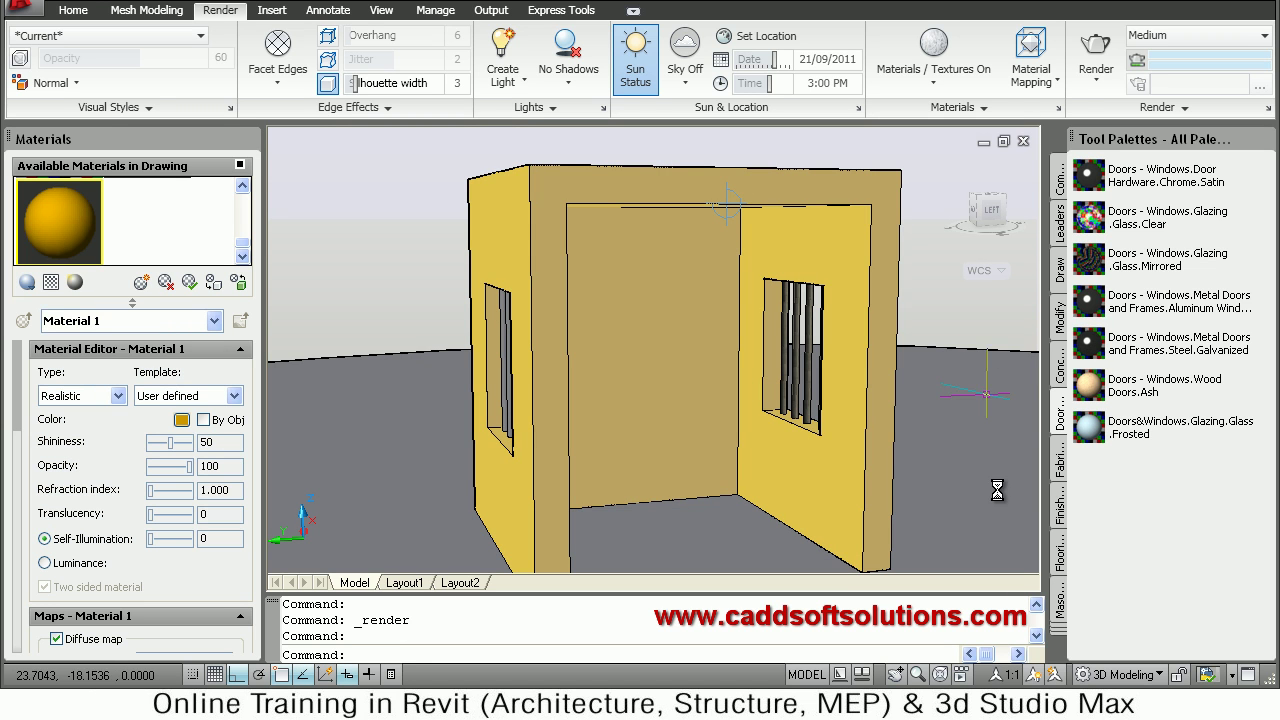
left_click(1060, 516)
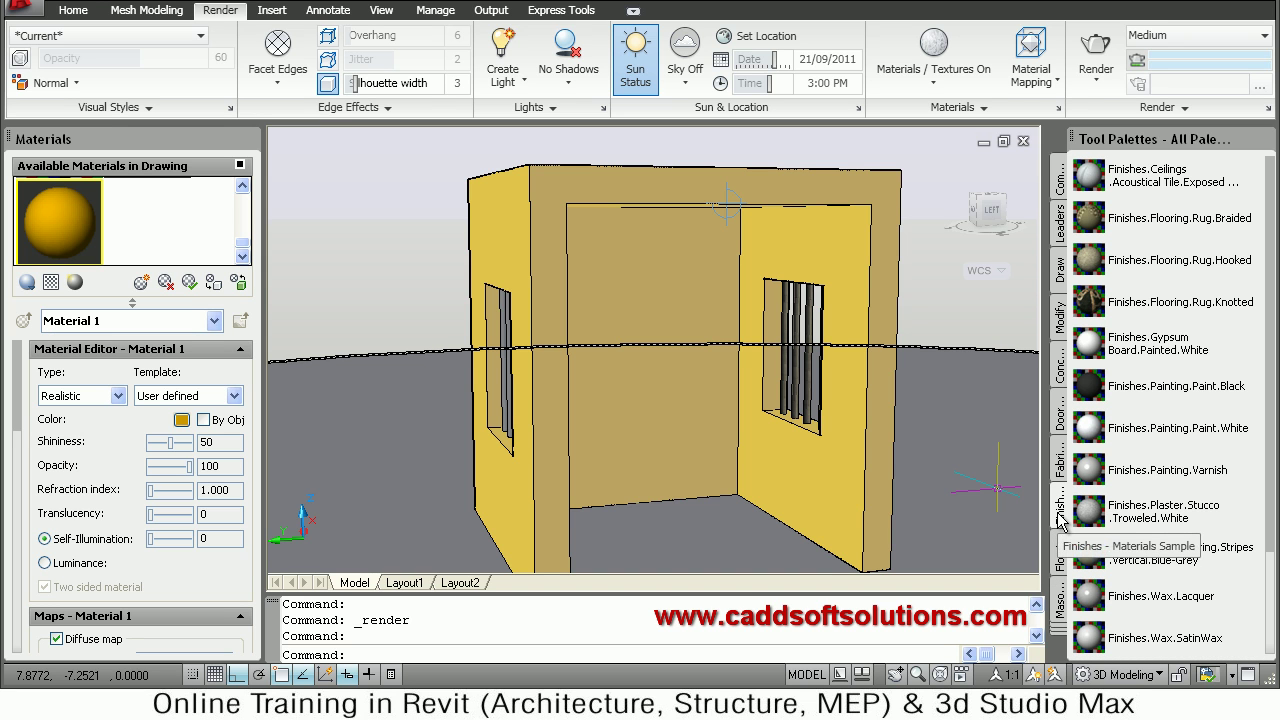
left_click(1062, 560)
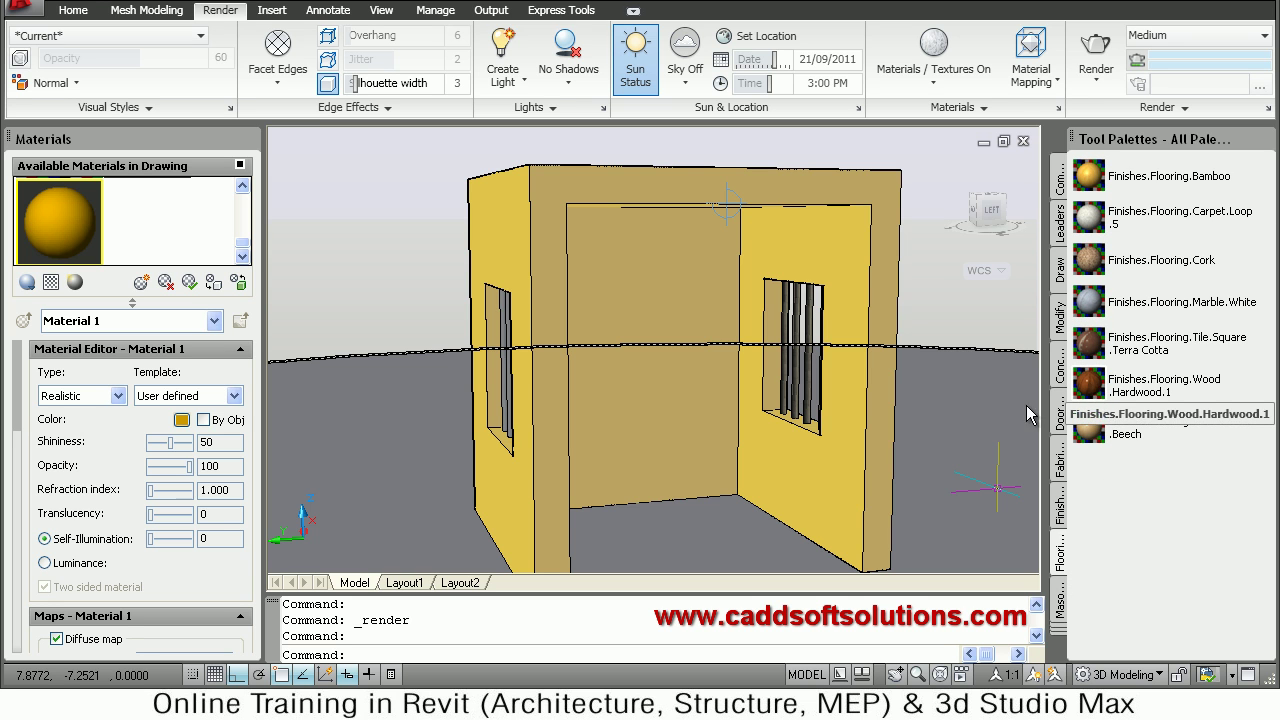
left_click_drag(1088, 396, 741, 510)
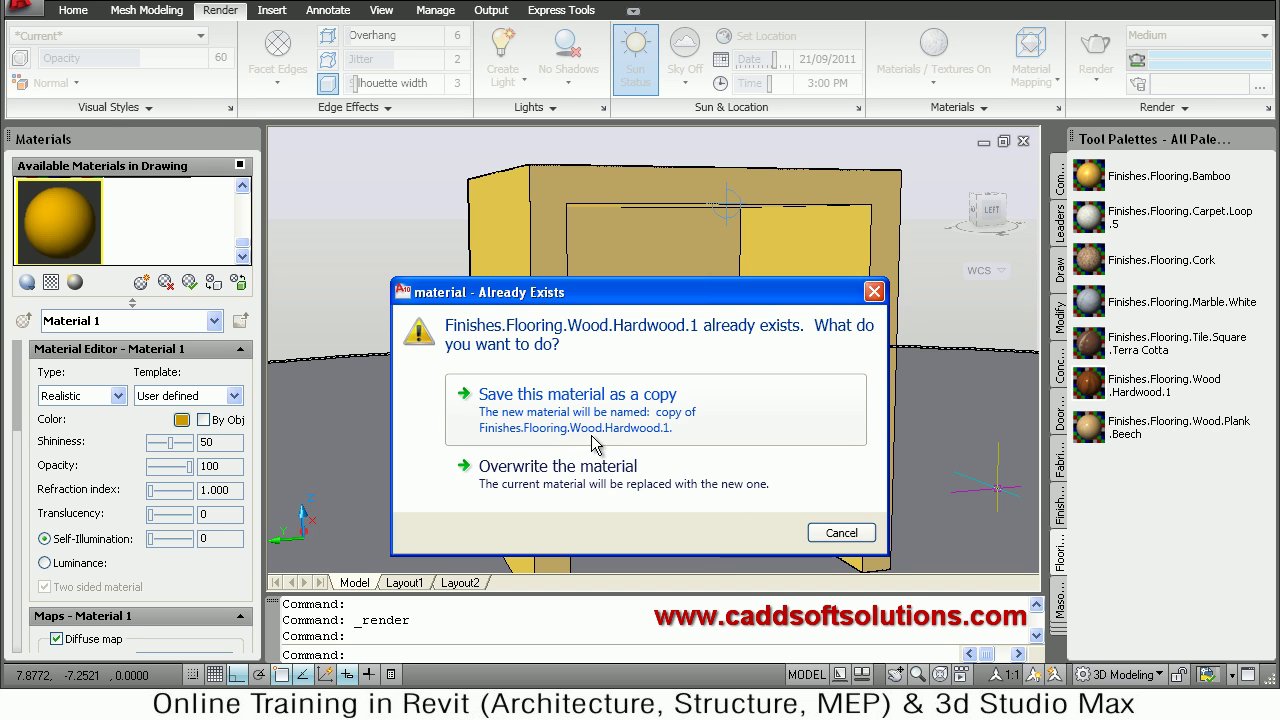
left_click(588, 470)
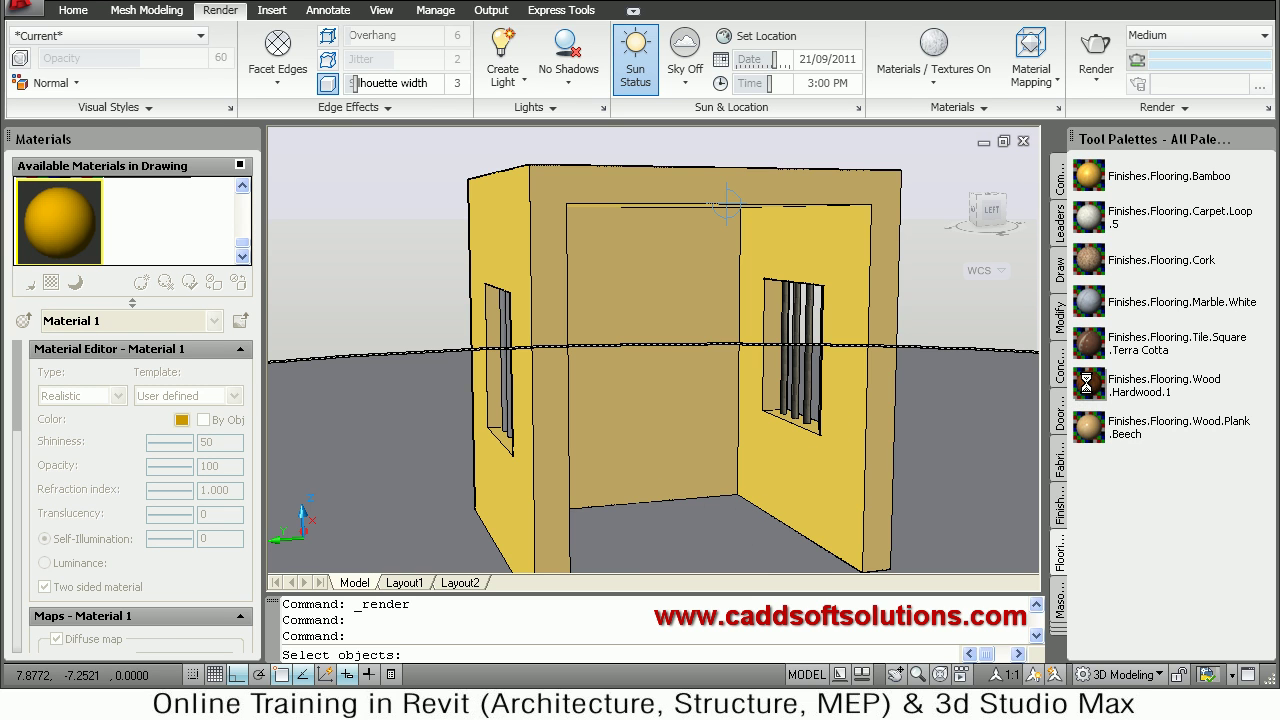
left_click(1090, 390)
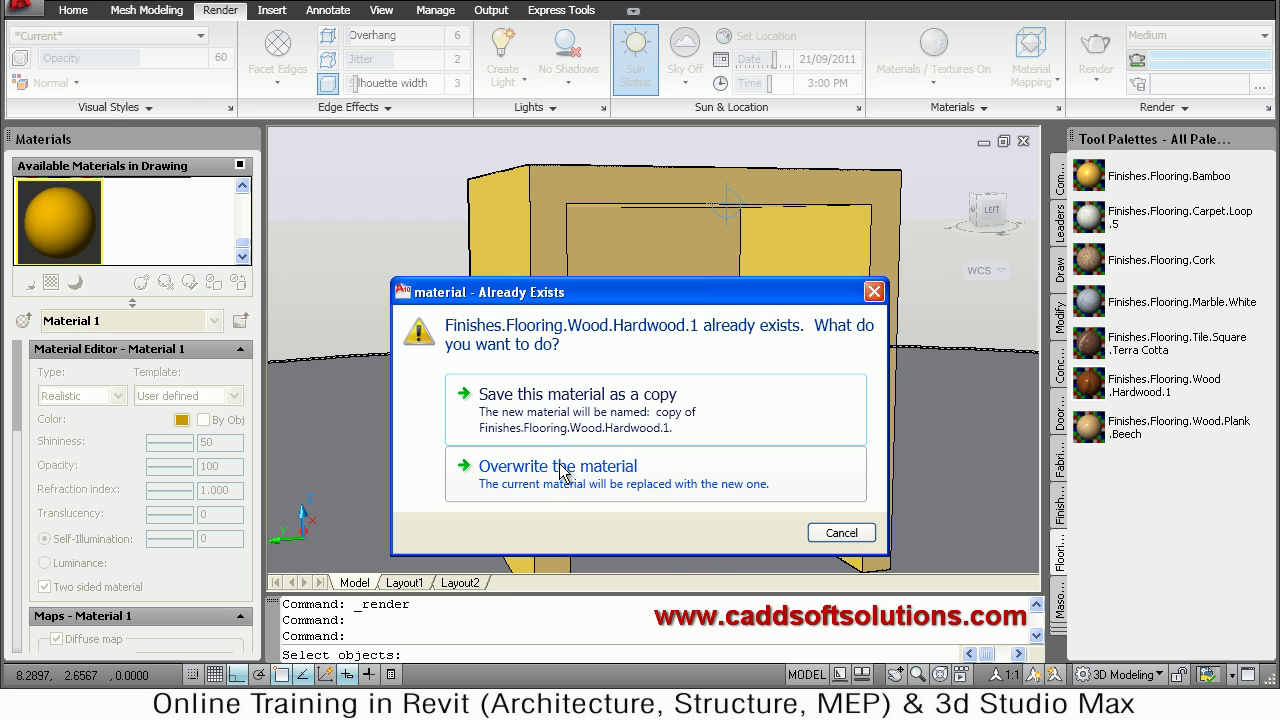
left_click(668, 490)
key("Escape")
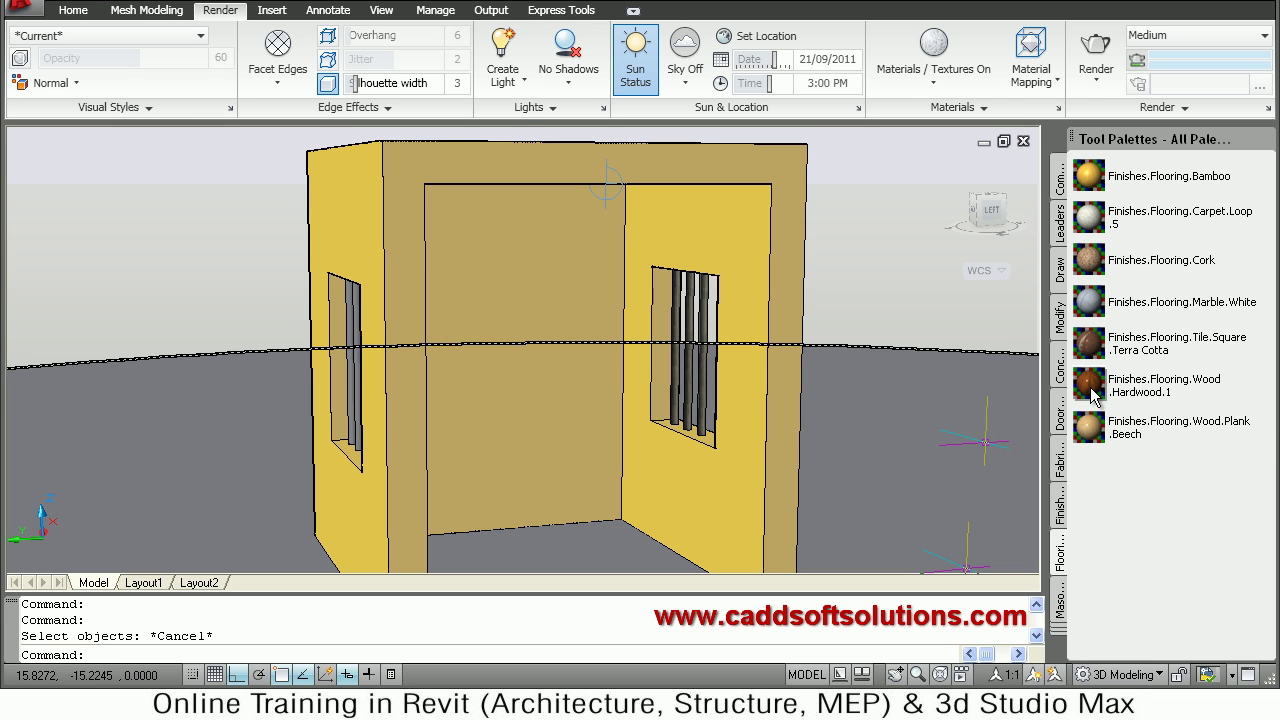
- Apply the Finishes.Flooring.Wood.Hardwood.1 material to the ground surface, overwriting the existing material of that name
left_click_drag(1043, 398, 929, 405)
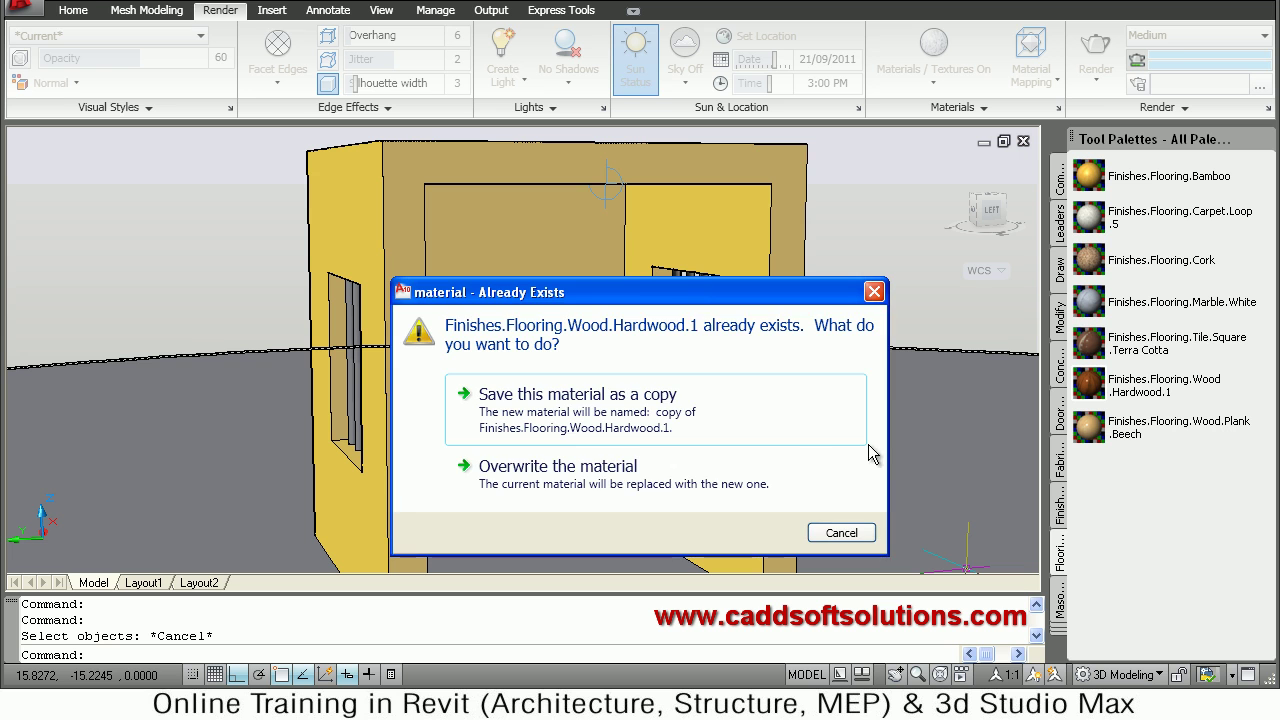
left_click(736, 478)
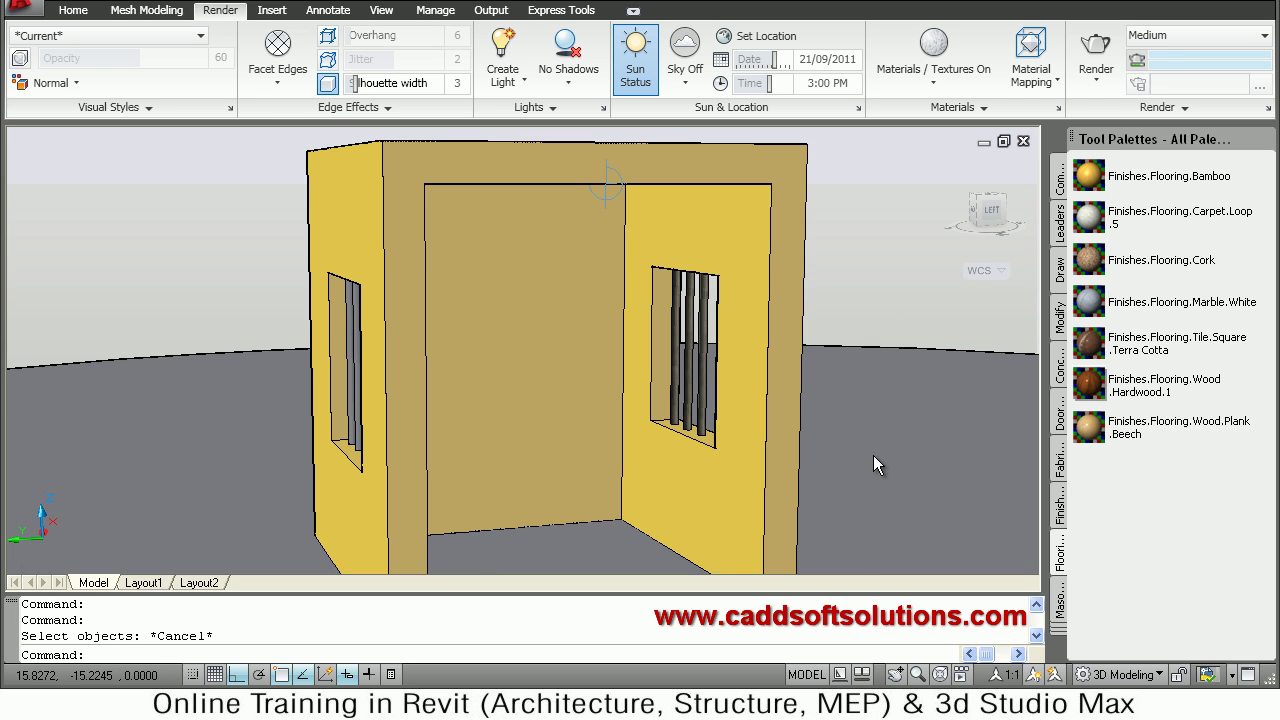
left_click(852, 416)
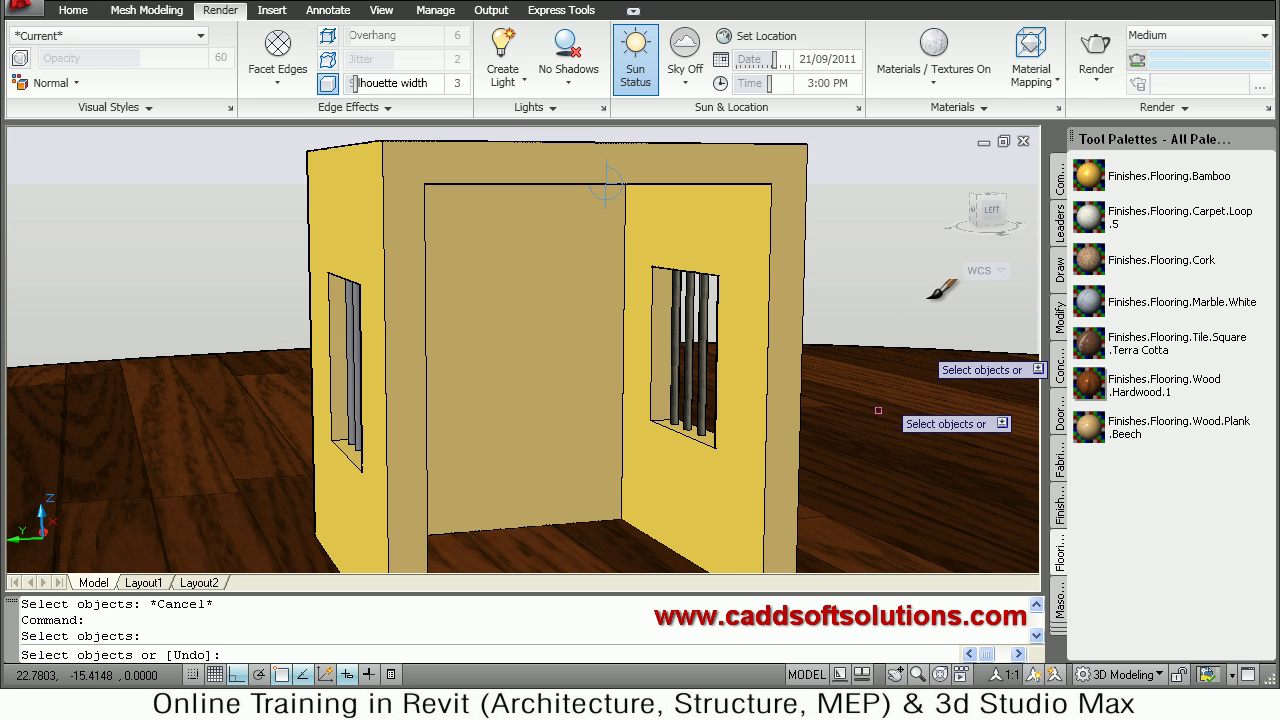
key("Escape")
- Render the room with the lower walls and the hardwood floor in view
middle_click_drag(709, 385, 731, 334)
key("Escape")
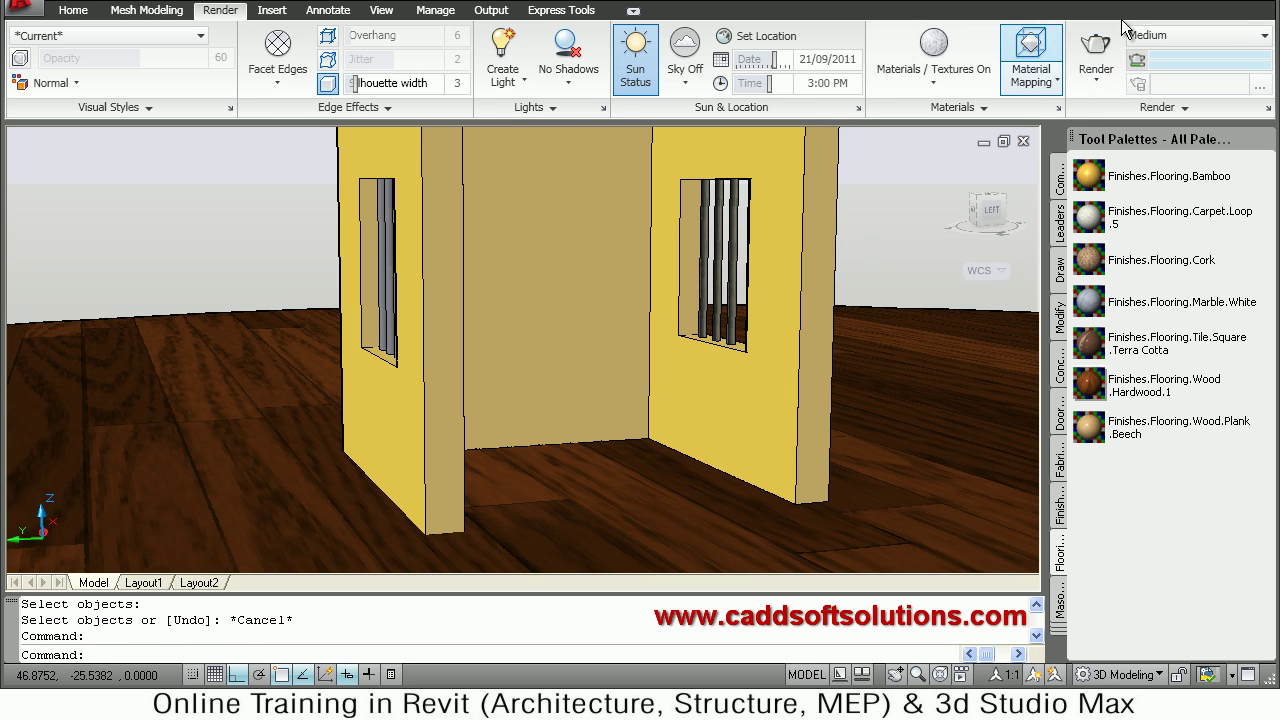
left_click(1103, 54)
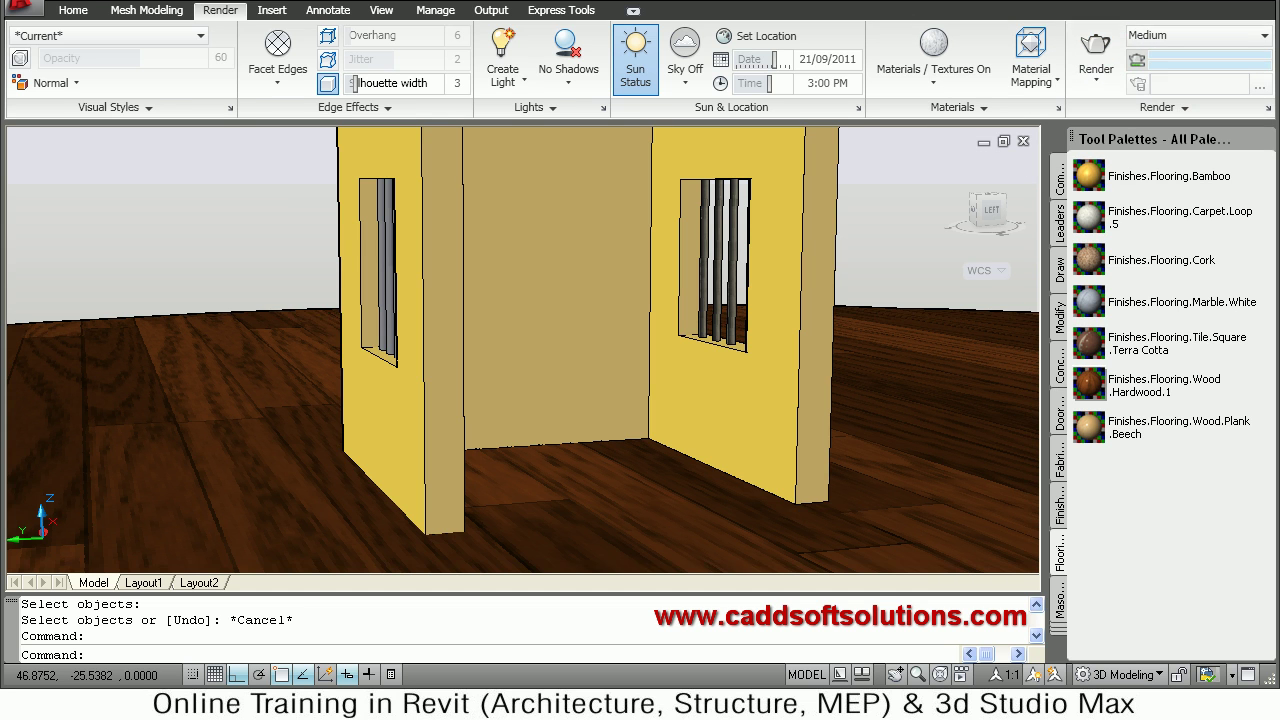